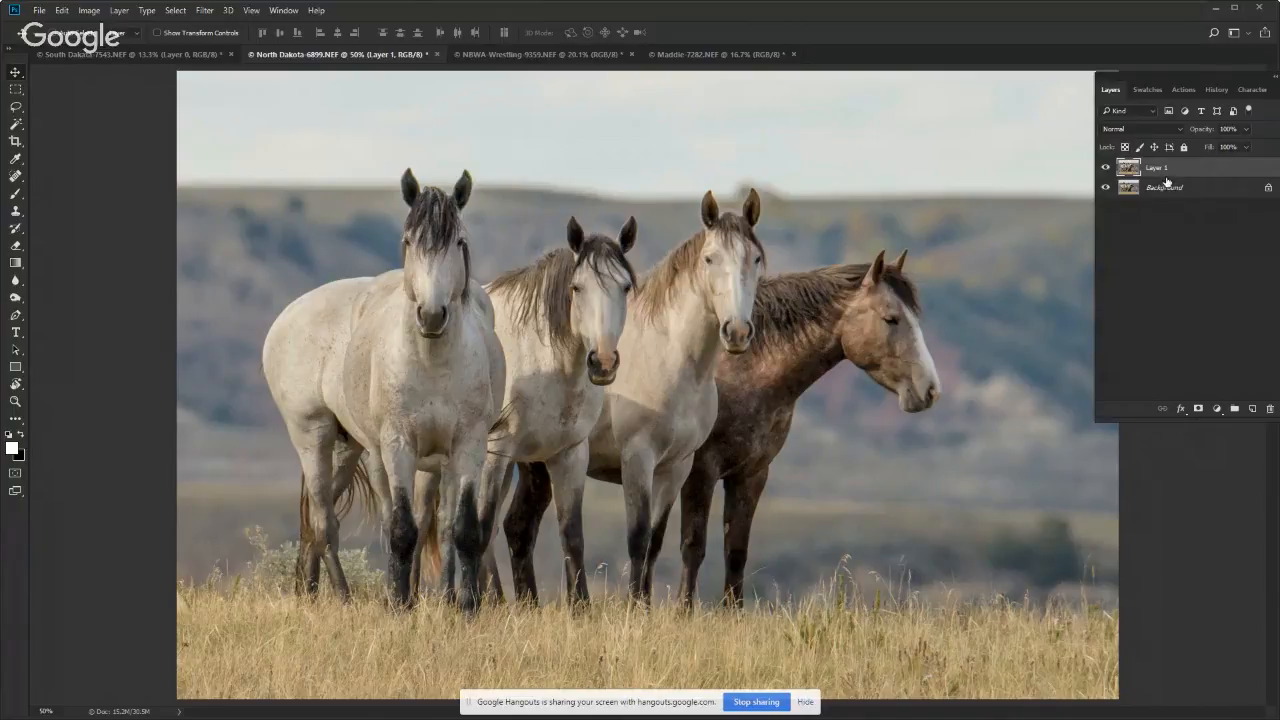
- Convert Layer 1 of the horse photo to a smart object
right_click(1177, 165)
click(1193, 163)
right_click(1193, 166)
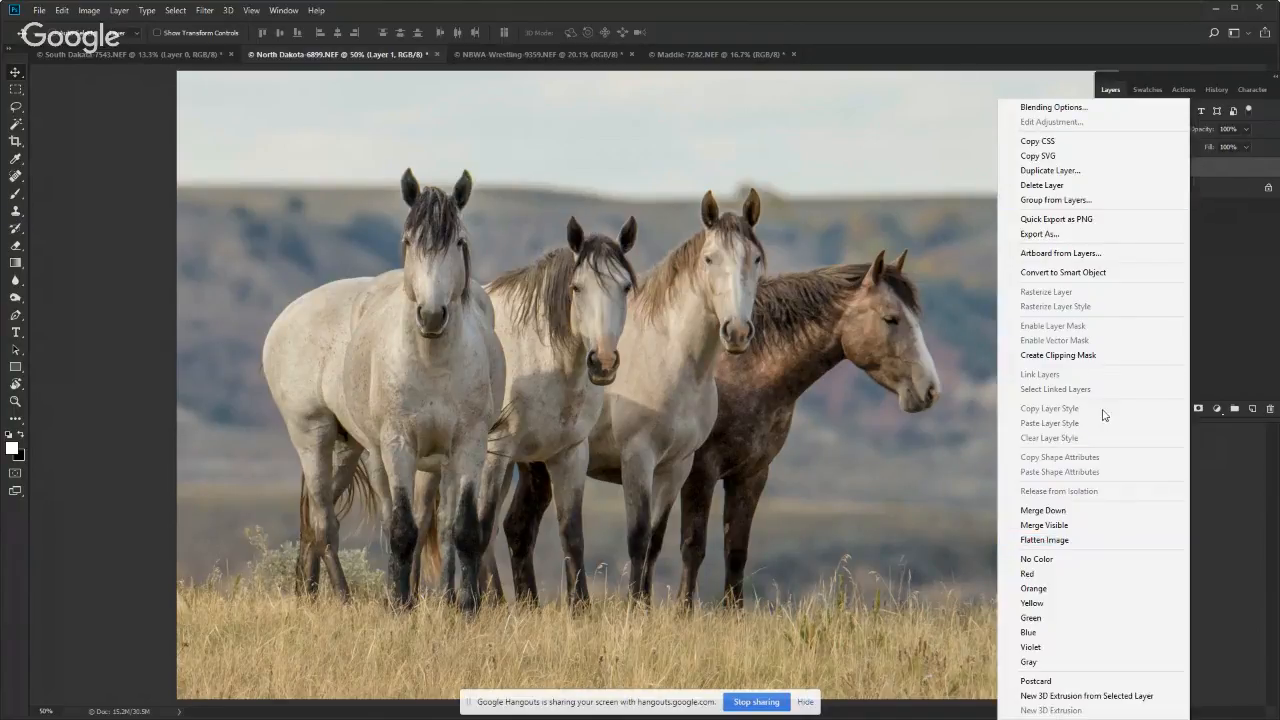
click(1075, 272)
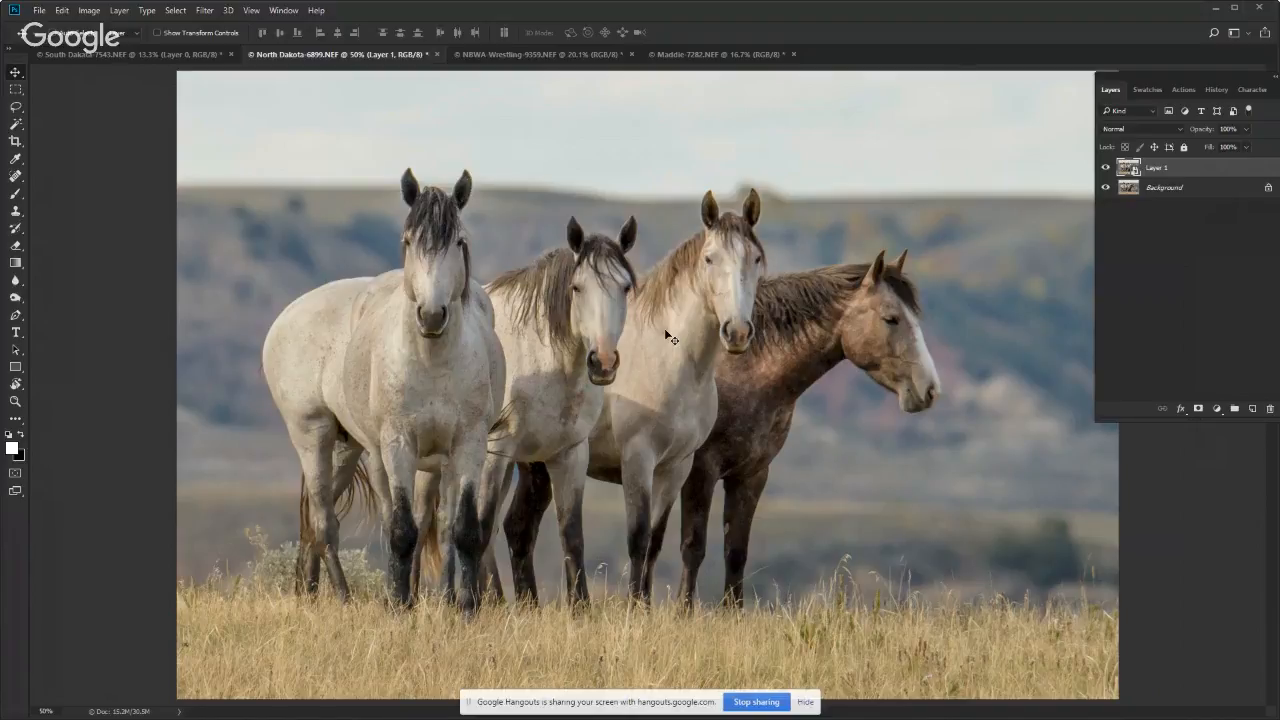
- Open the Athentech Imaging Perfectly Clear Complete filter on the smart object and hide the screen-sharing notice
click(206, 12)
mouse_move(241, 315)
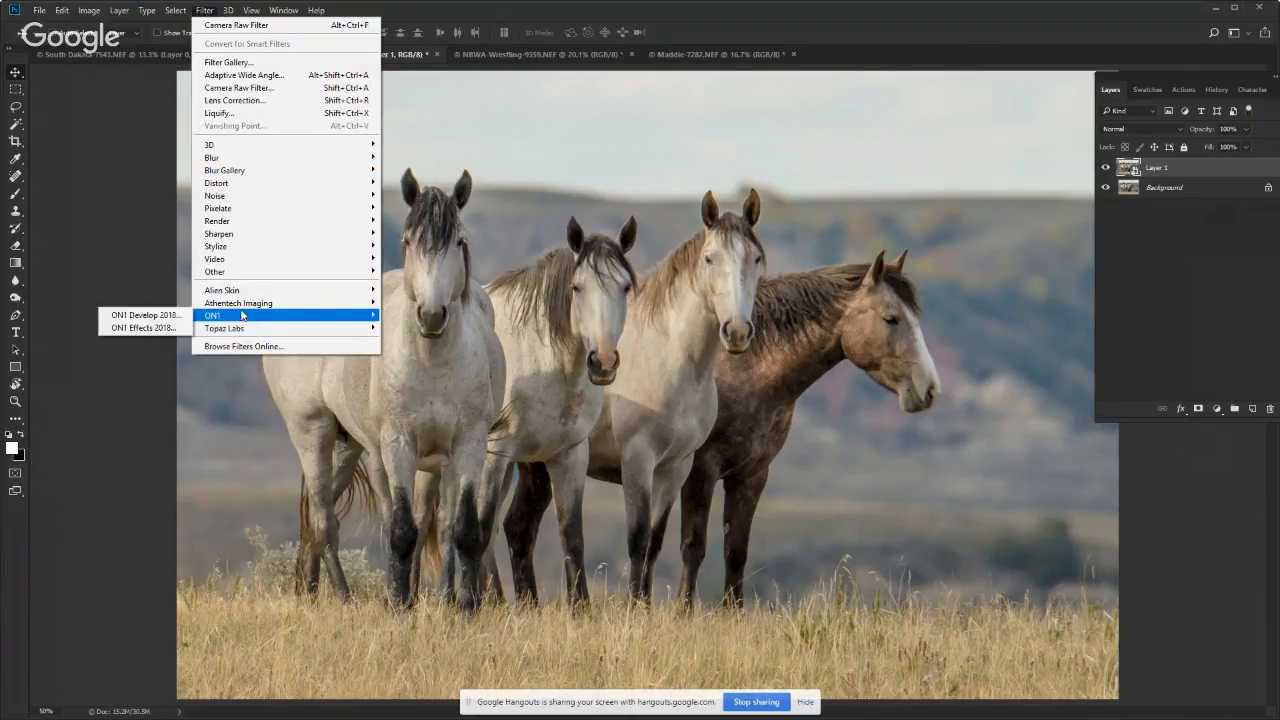
click(163, 308)
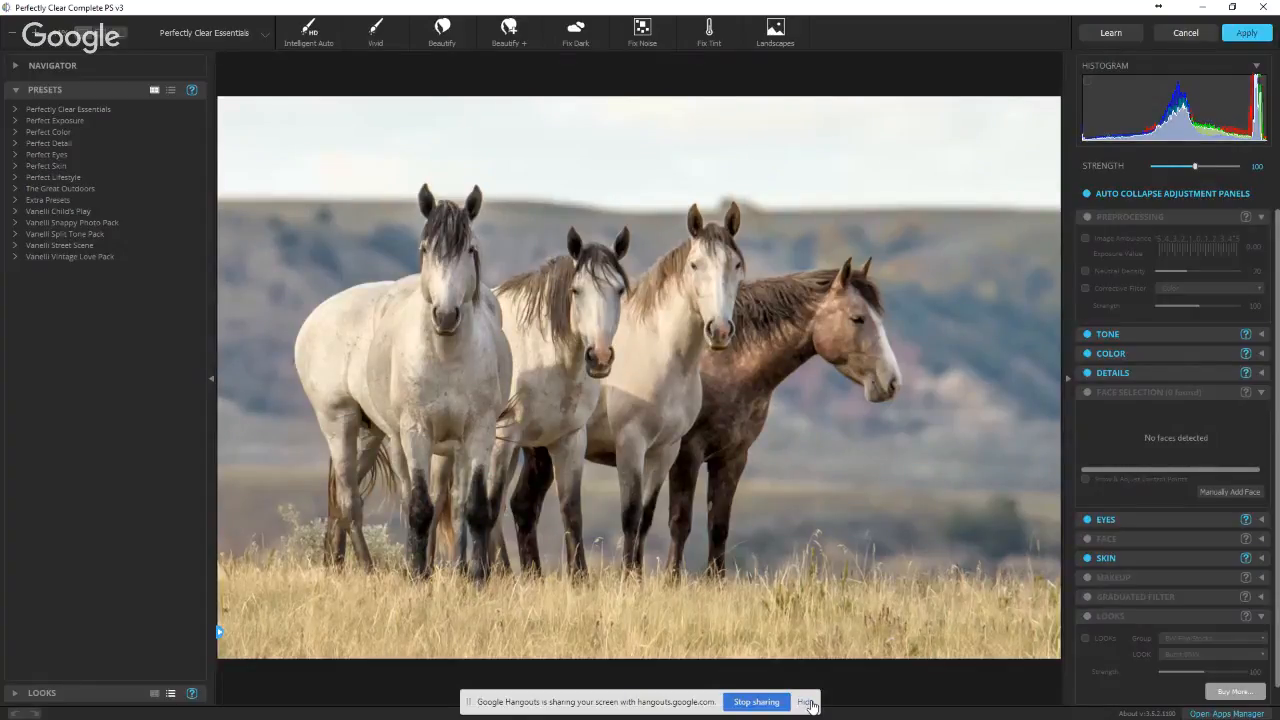
click(806, 702)
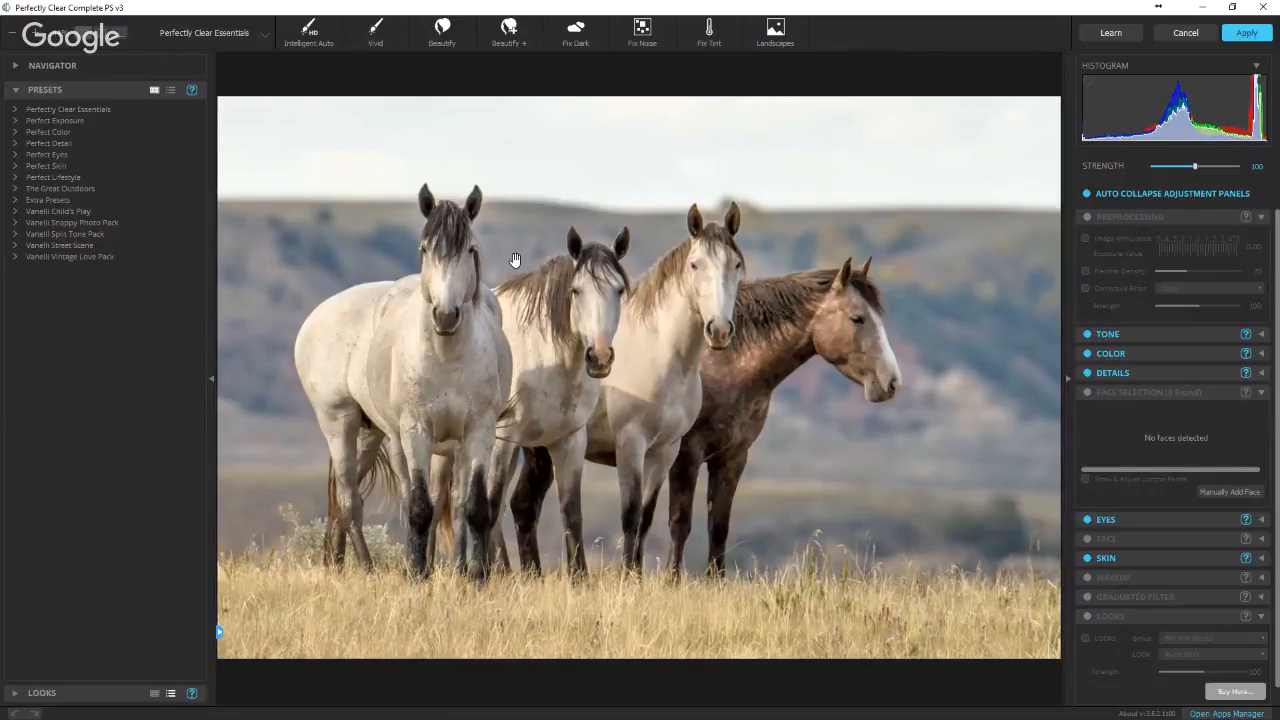
- Compare the automatically corrected horse photo with the original
drag(514, 260, 514, 260)
click(600, 314)
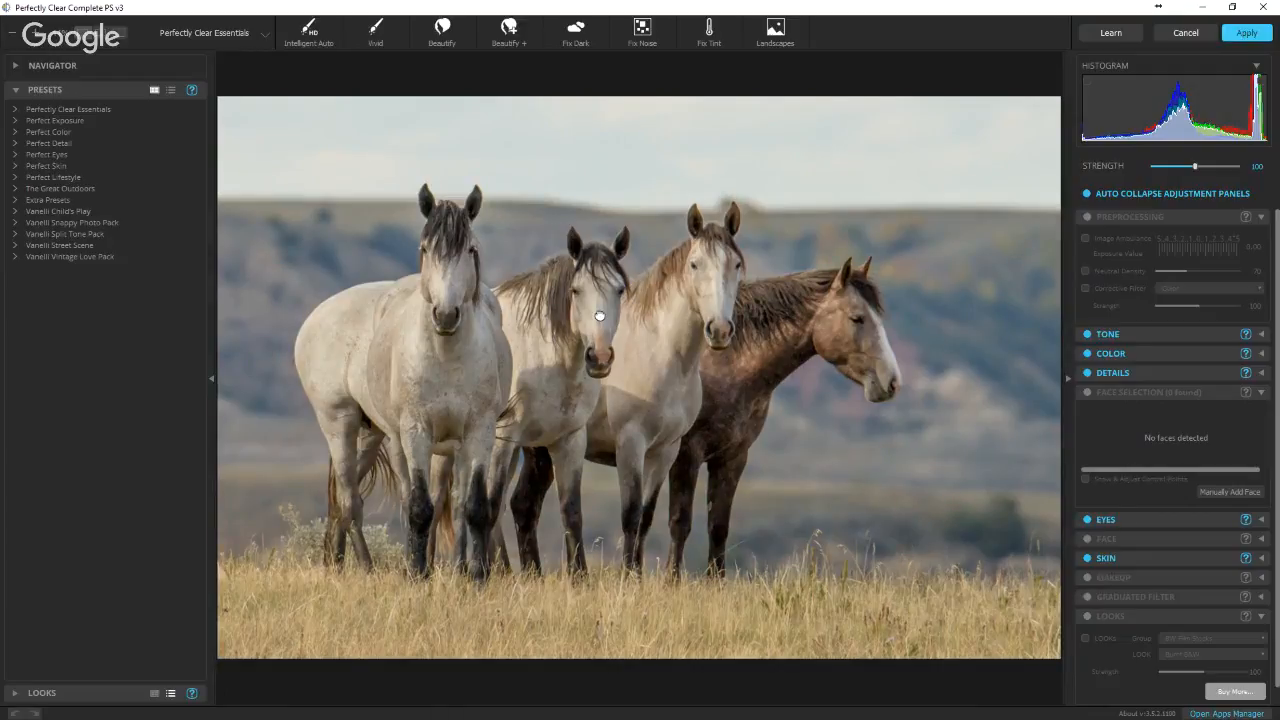
drag(600, 315, 600, 312)
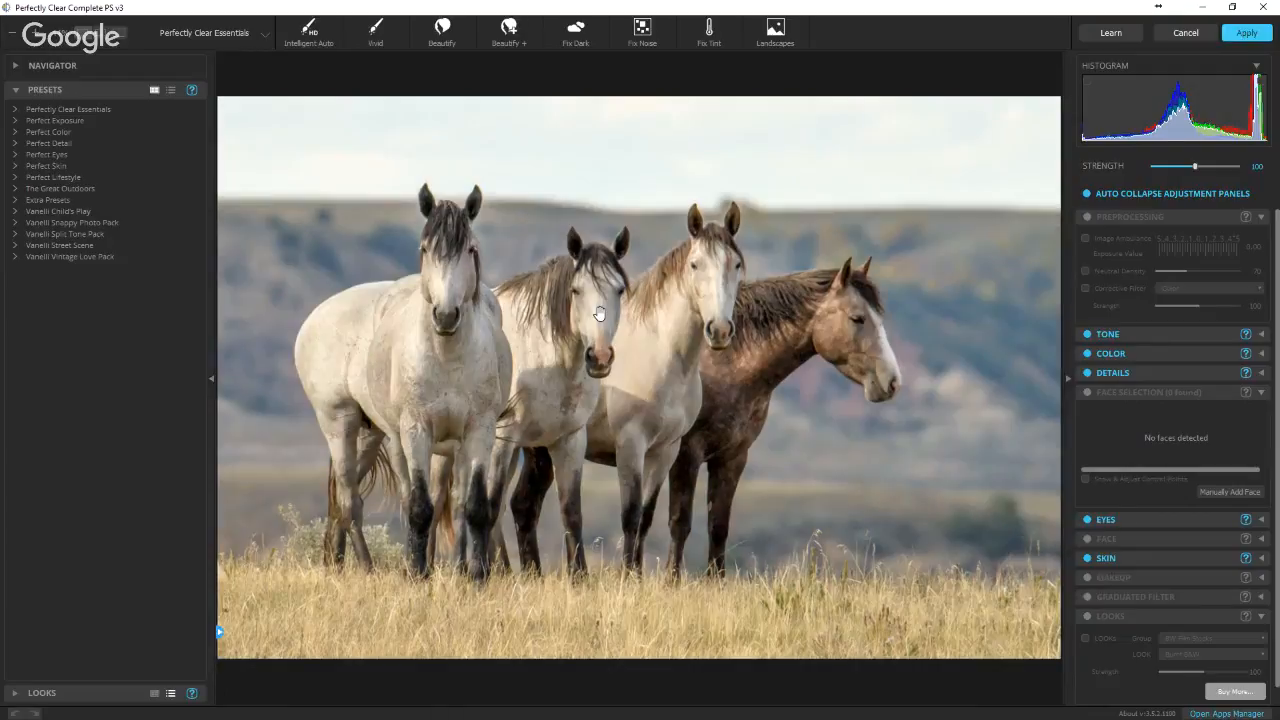
- Apply the Intelligent Auto preset to the horse photo and compare the result with the original
click(312, 46)
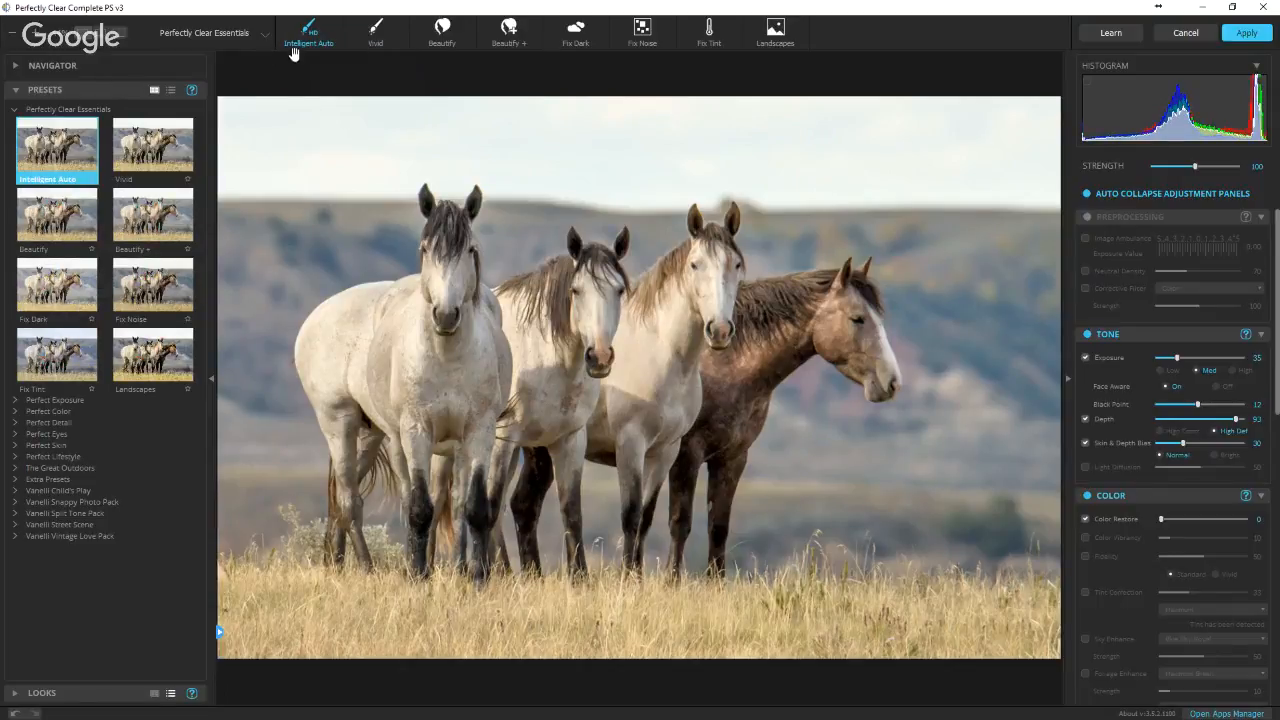
click(523, 247)
click(523, 247)
click(456, 273)
- Compare the Tone section's Depth correction switched off, in High Def and in High Contrast mode, and keep High Contrast
click(1165, 434)
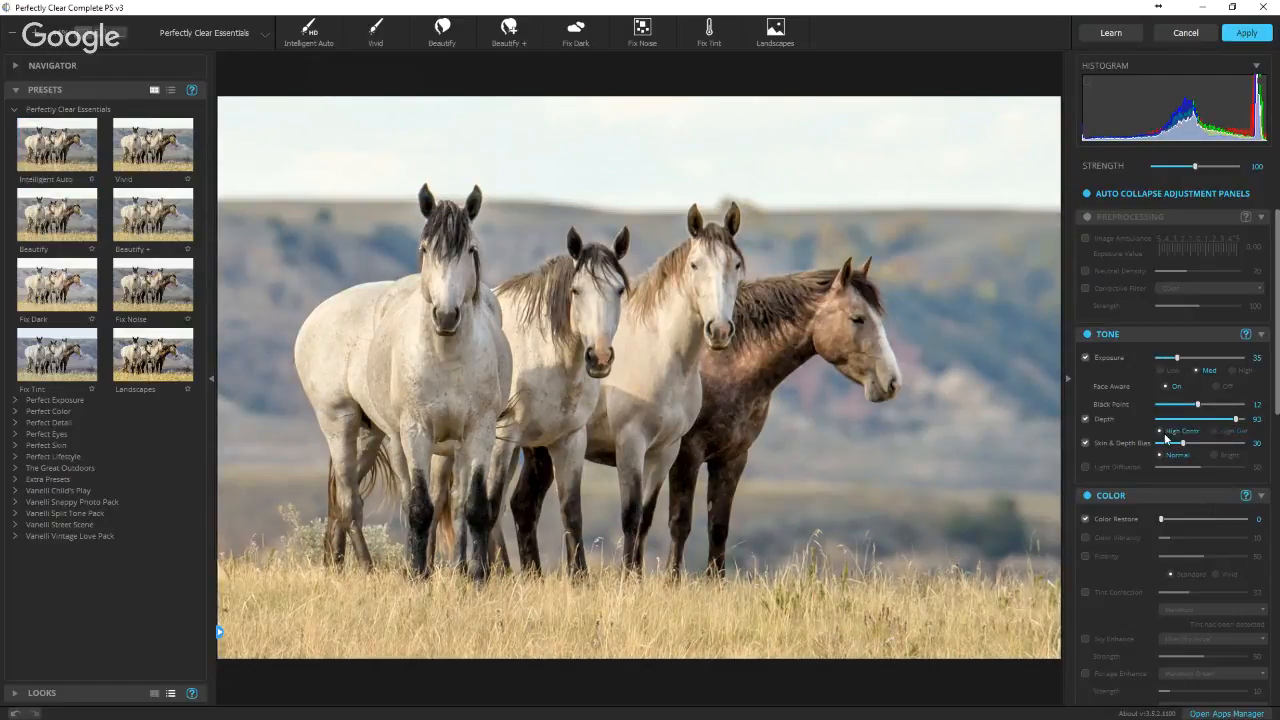
click(1103, 420)
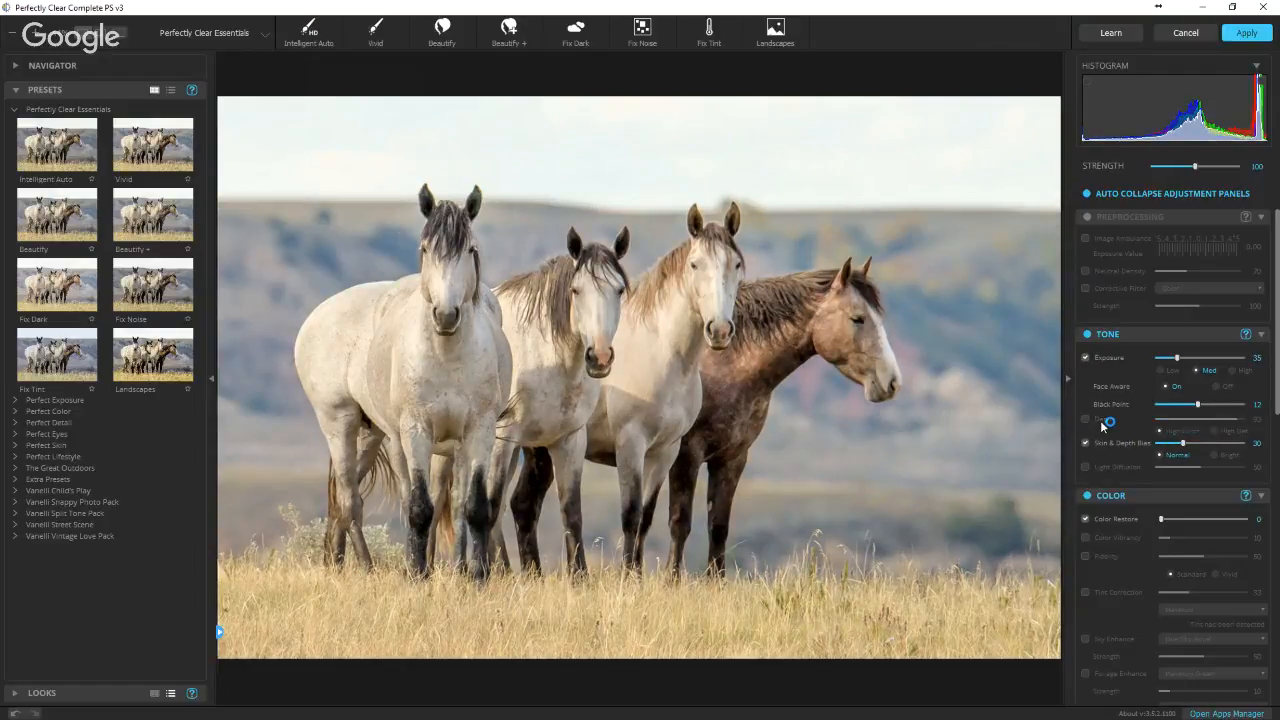
click(1104, 421)
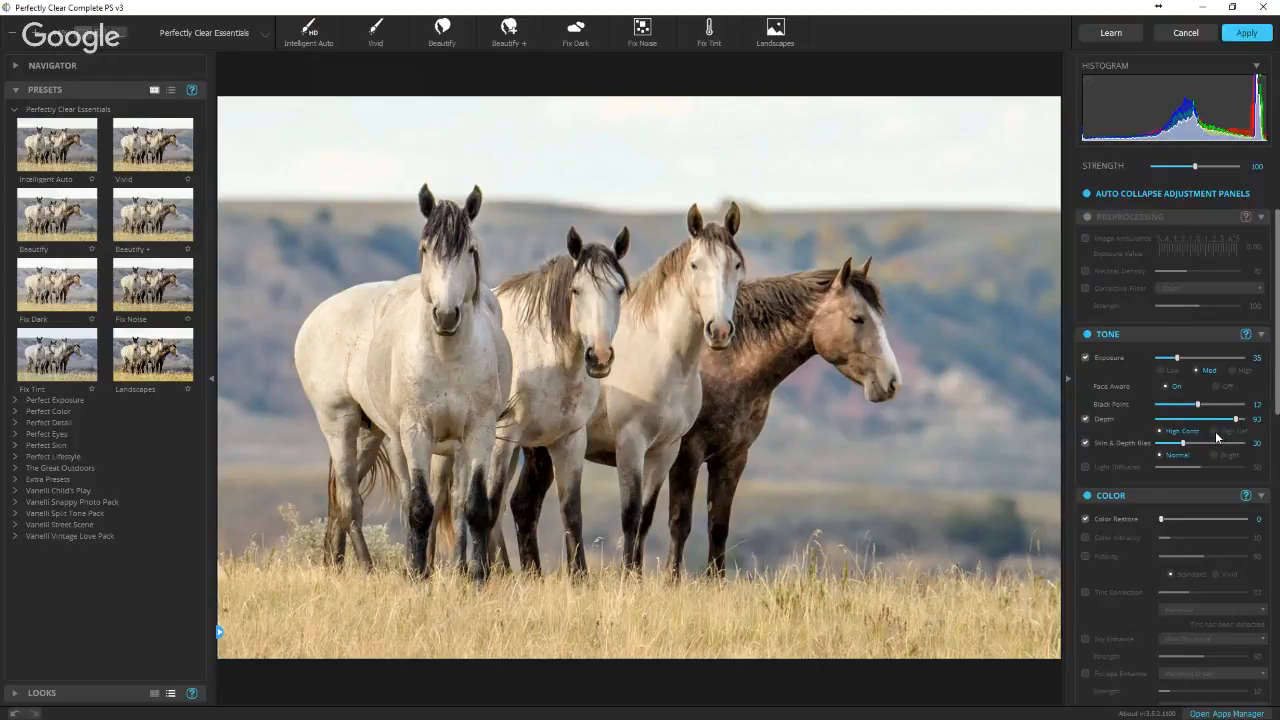
click(1215, 431)
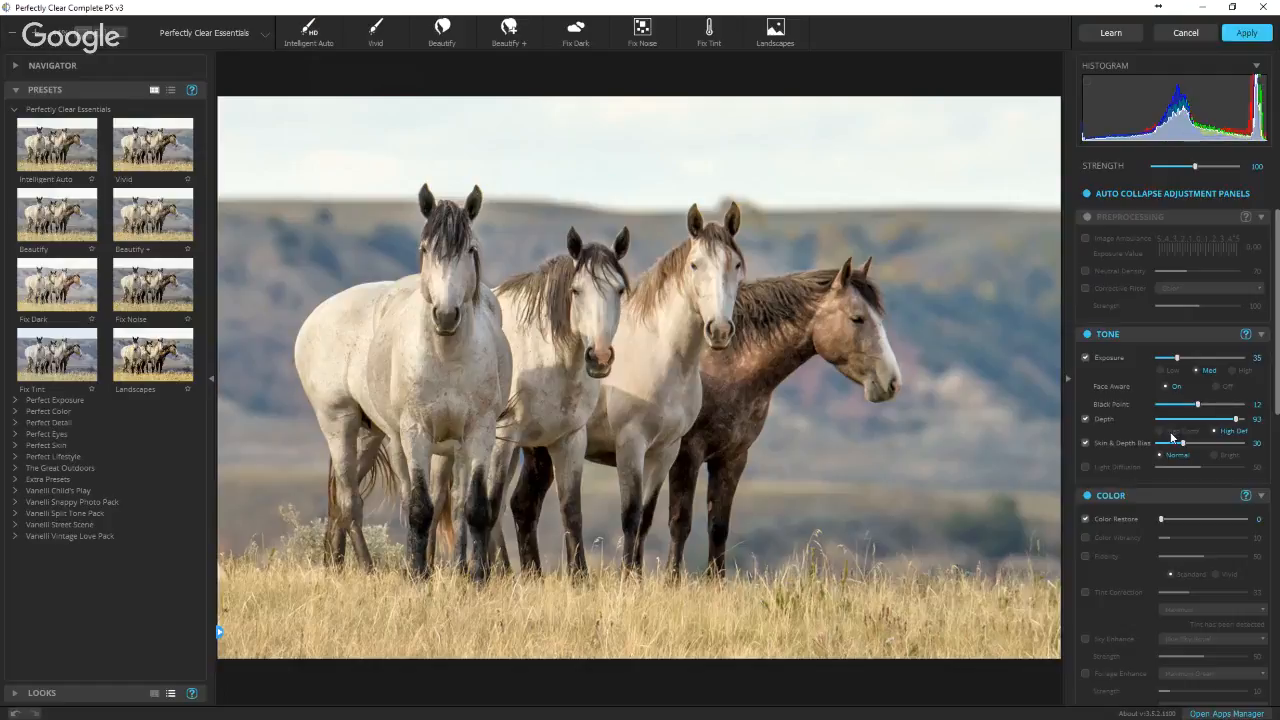
click(1172, 434)
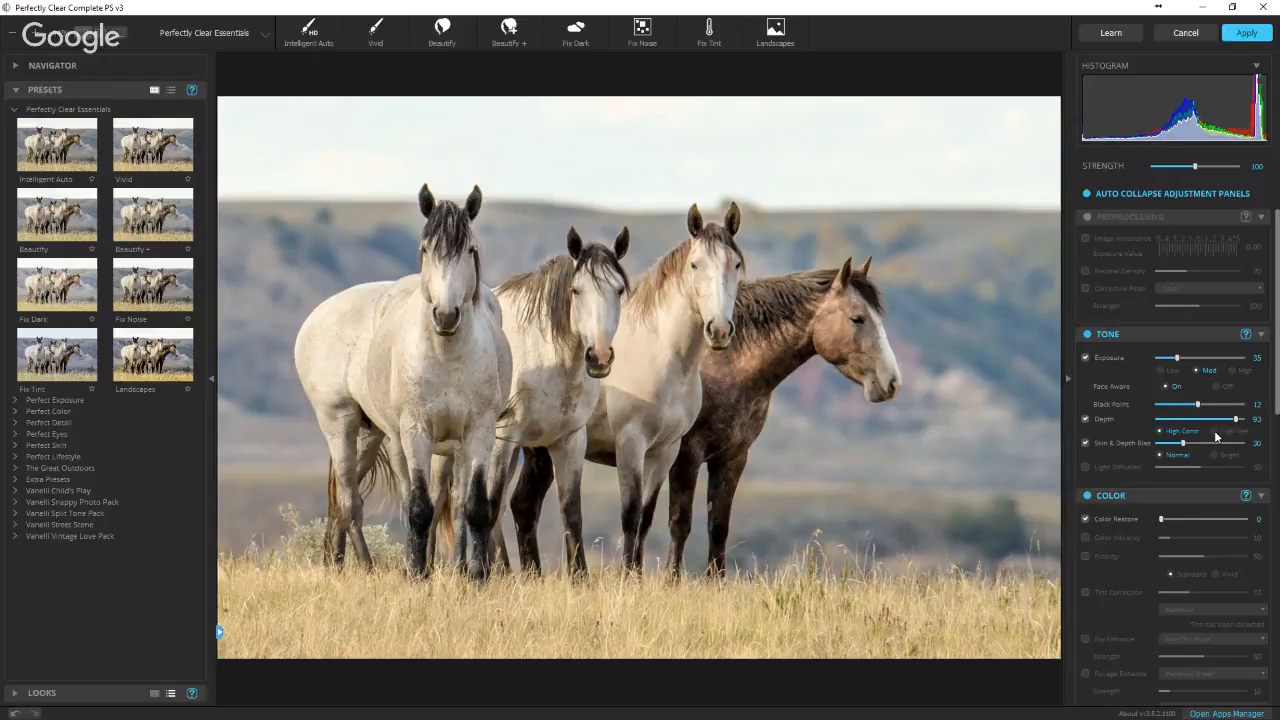
click(1214, 430)
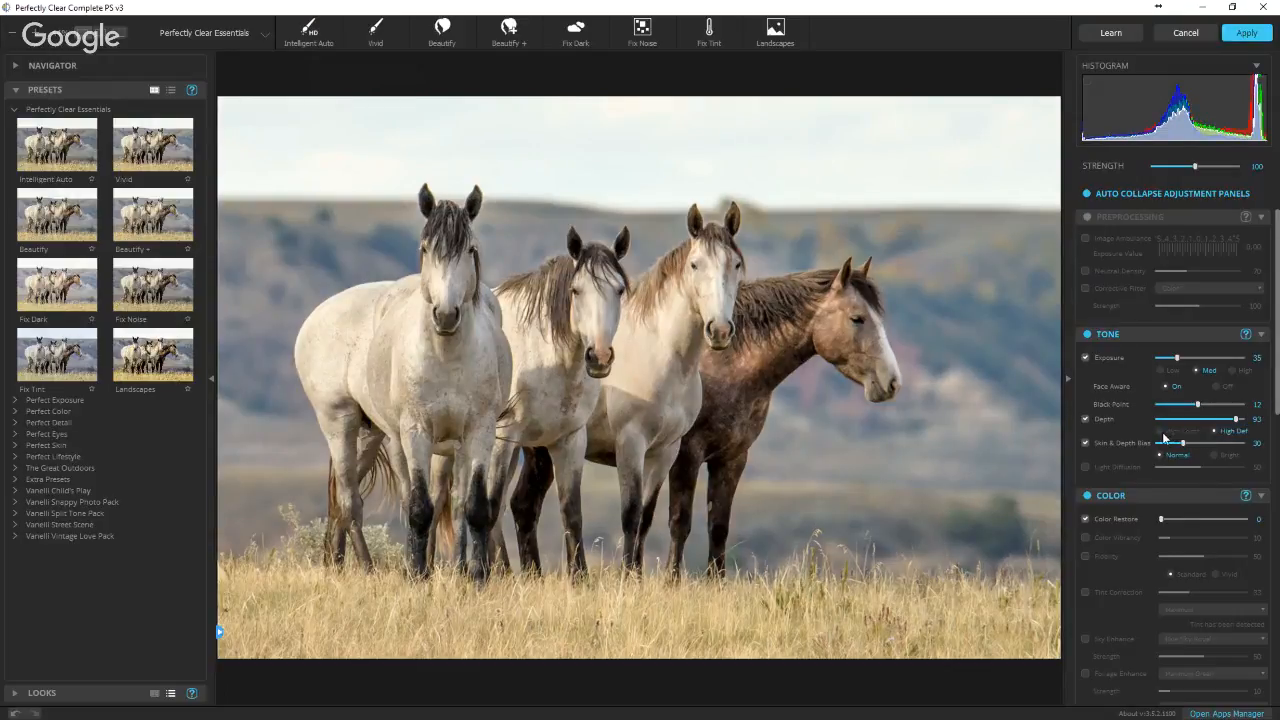
click(1163, 433)
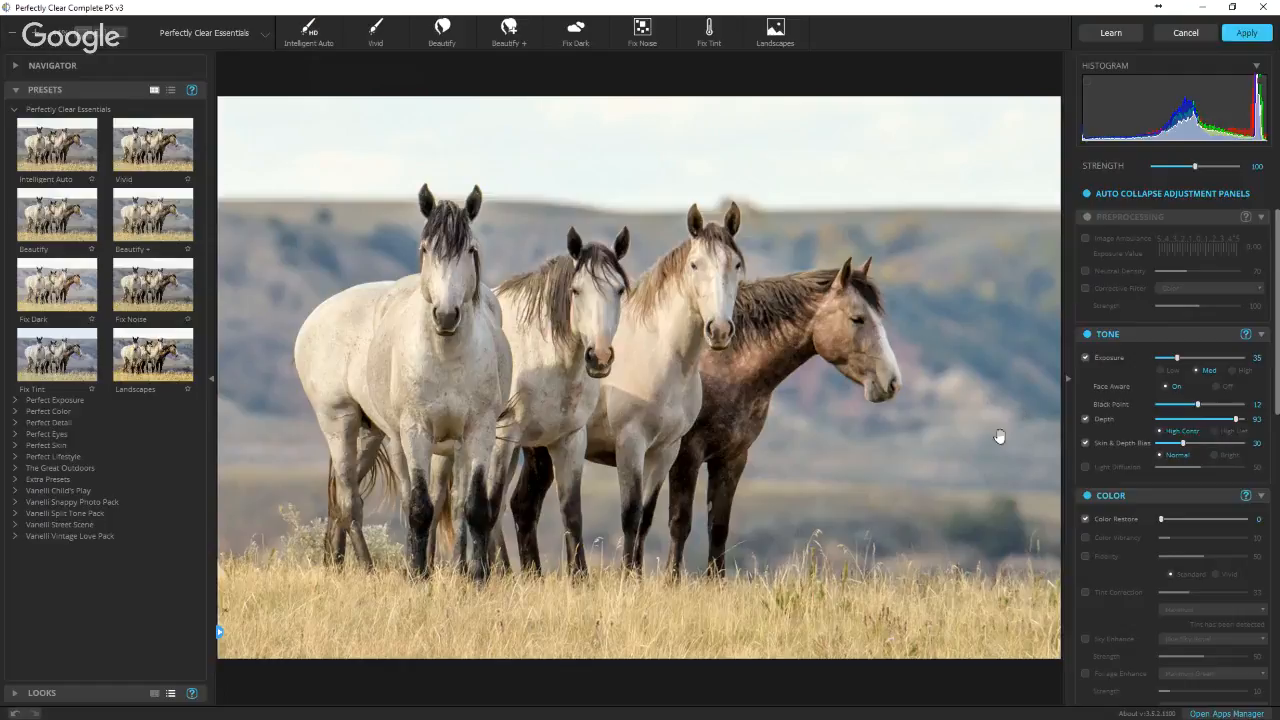
click(961, 415)
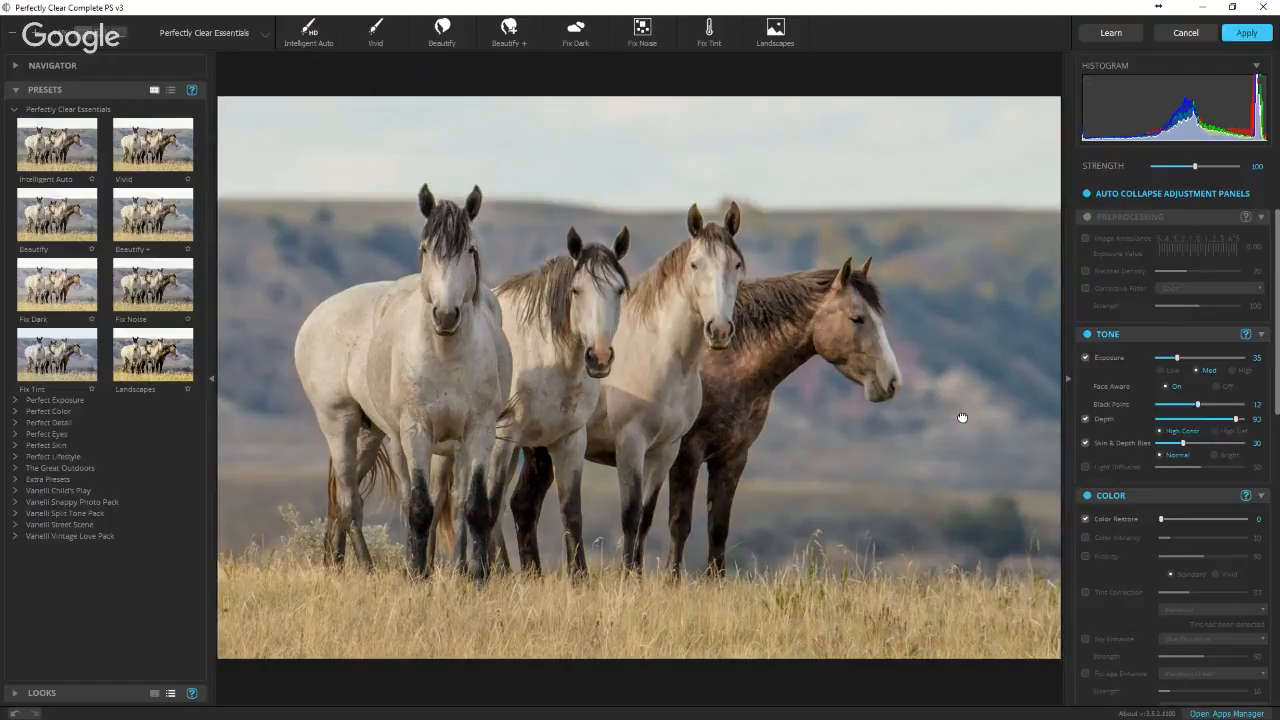
- Set Color Restore to 29 and compare the photo with the original
scroll(1141, 495, down, 1)
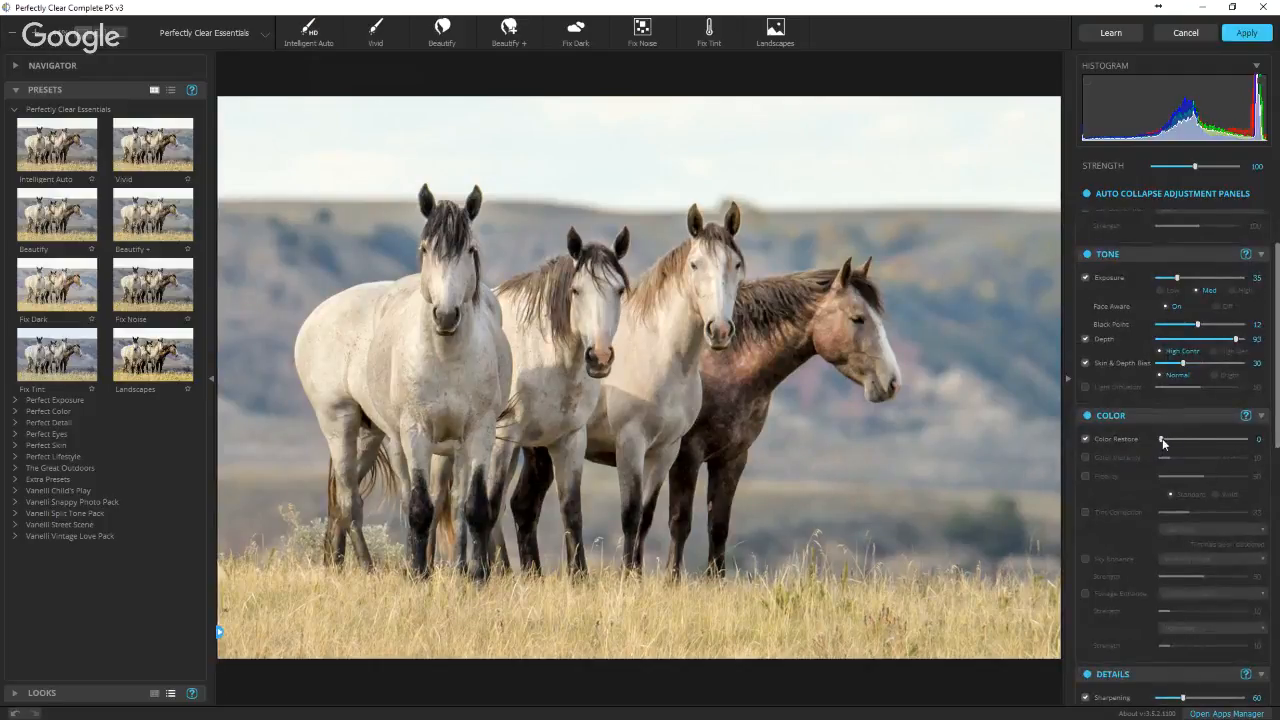
drag(1162, 438, 1176, 461)
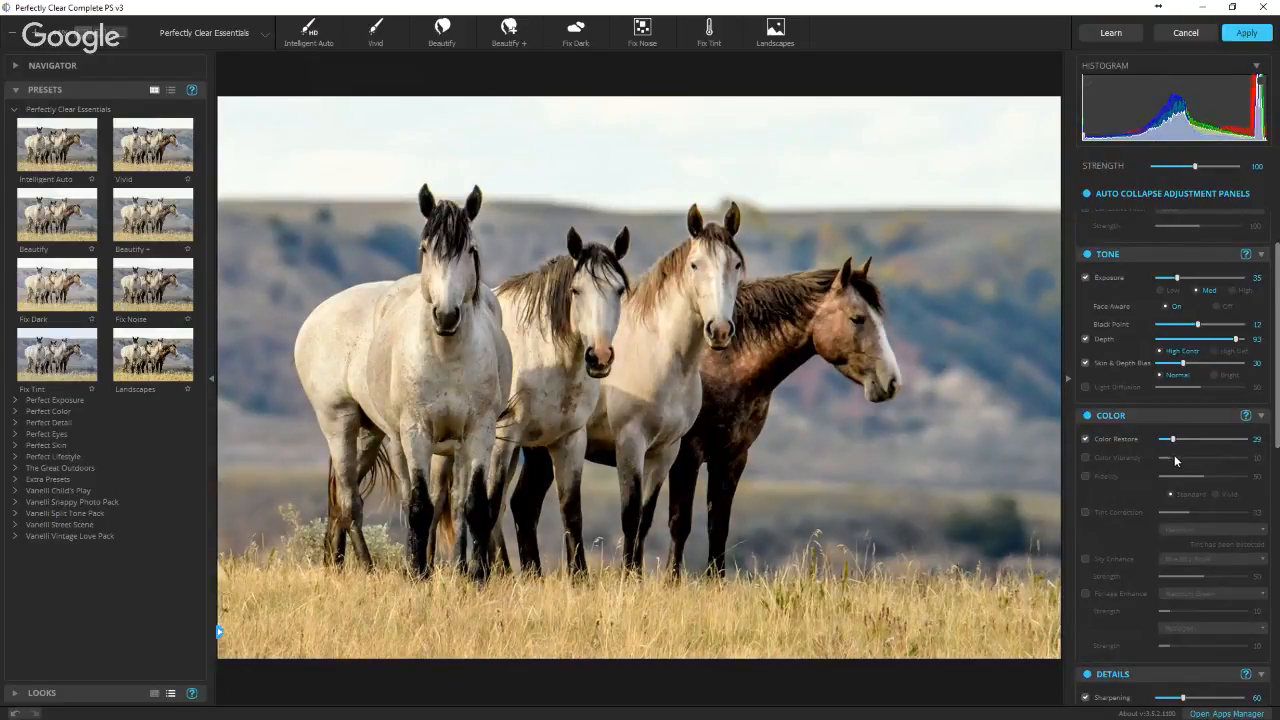
click(836, 363)
- Enable Color Vibrancy, try it at 100, and set it to 2
click(1104, 458)
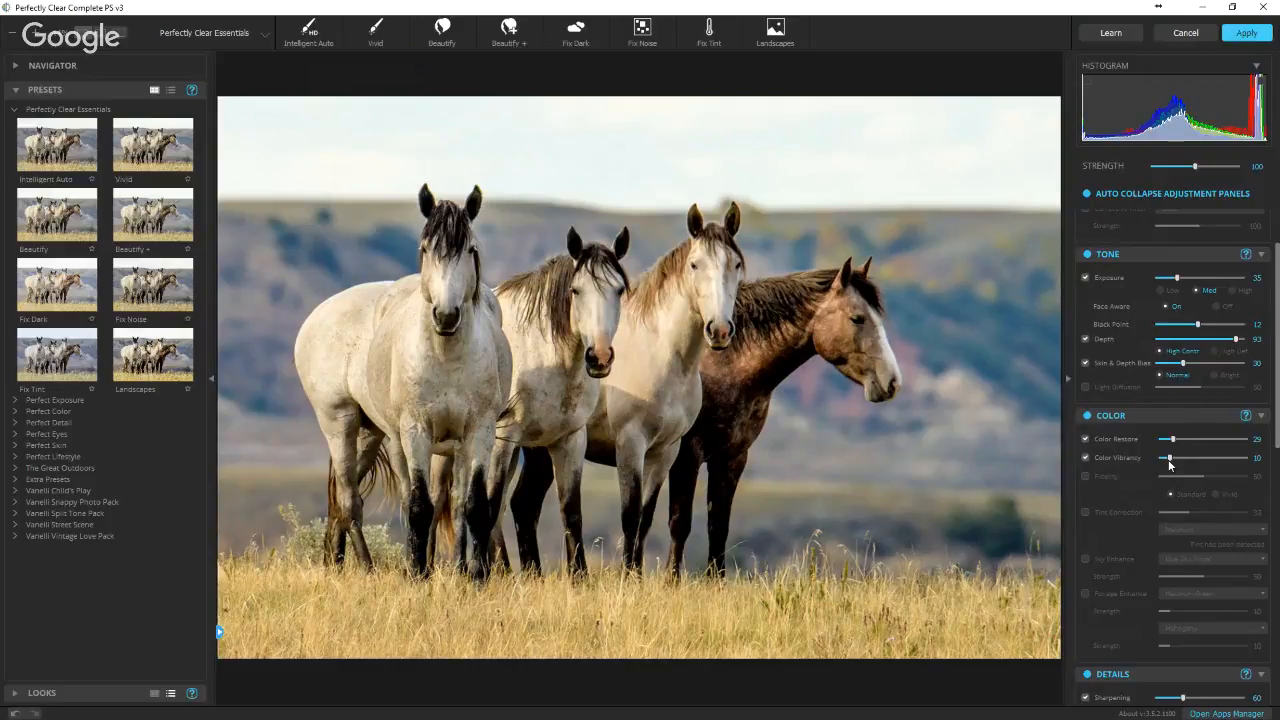
drag(1169, 463, 1270, 455)
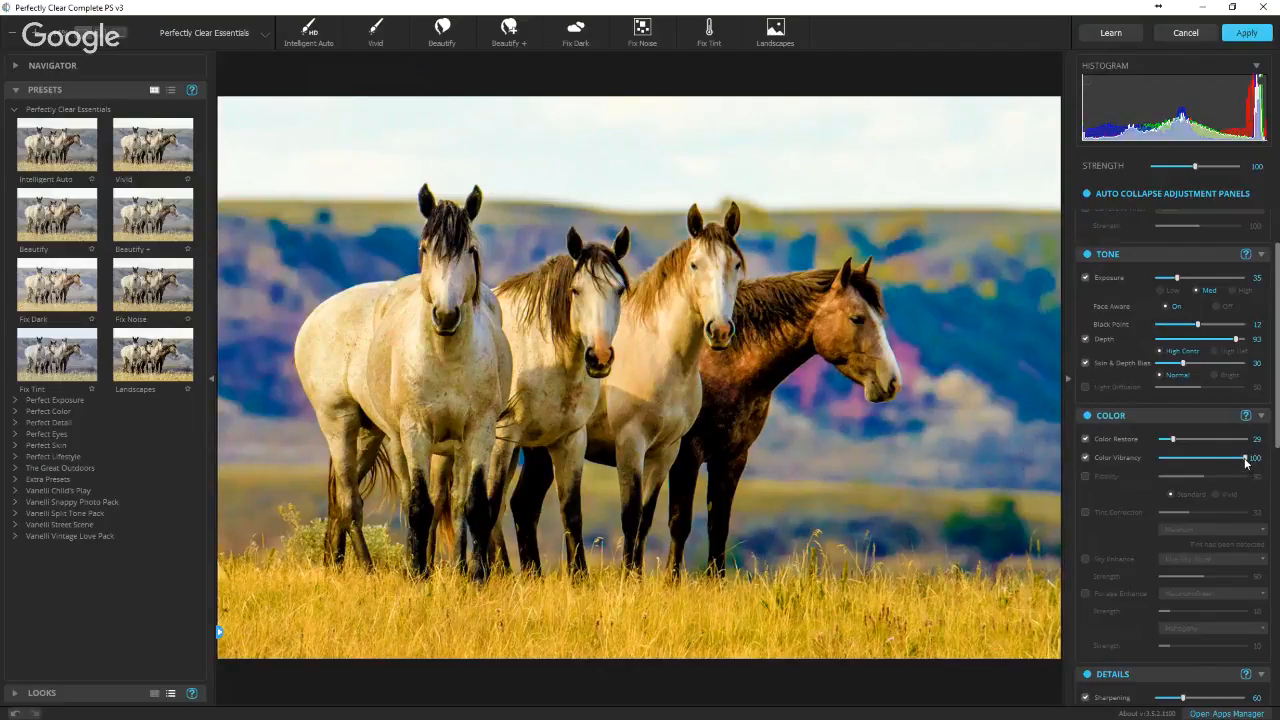
drag(1248, 459, 1162, 472)
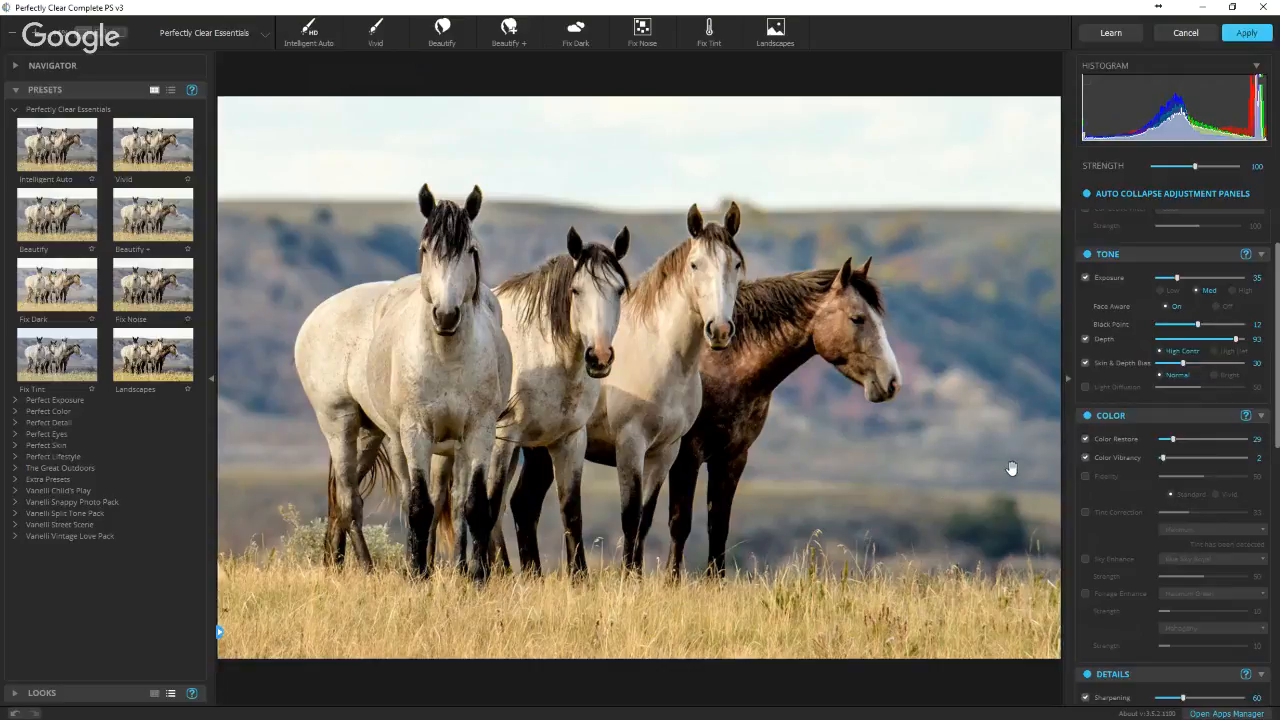
- Enable the Fidelity correction in Vivid mode and set its strength to 15
click(1090, 474)
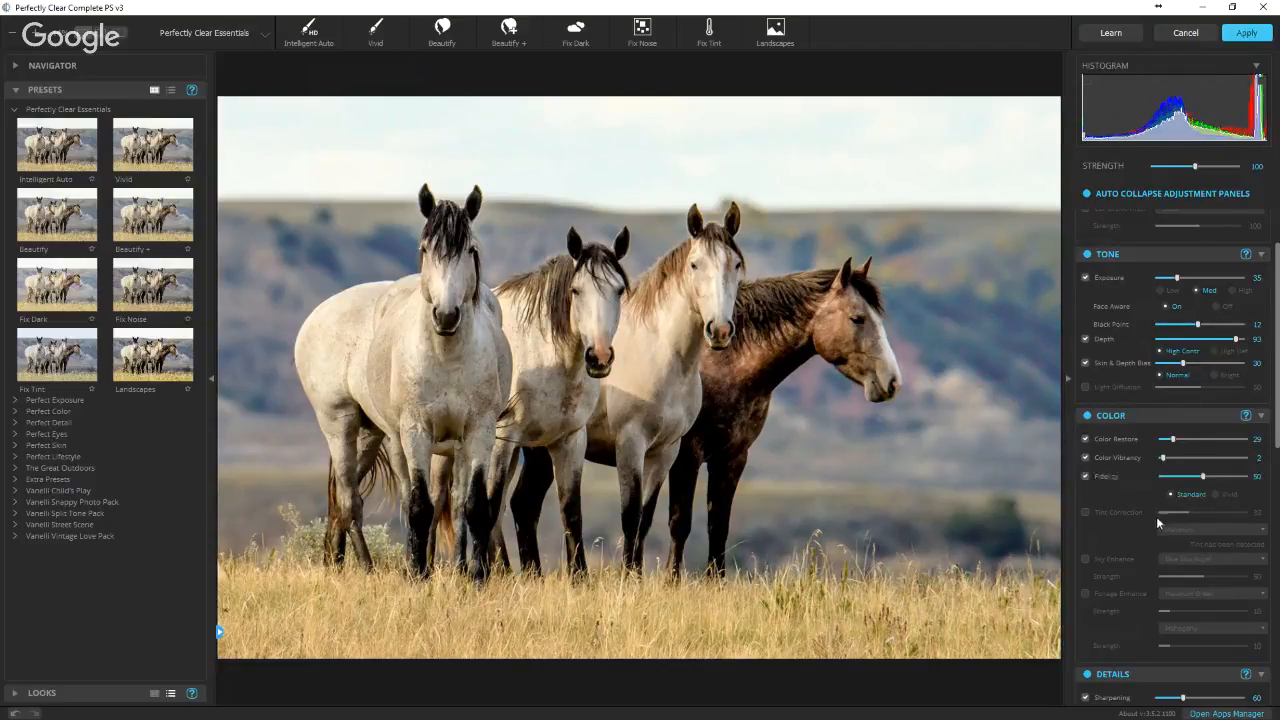
click(1216, 494)
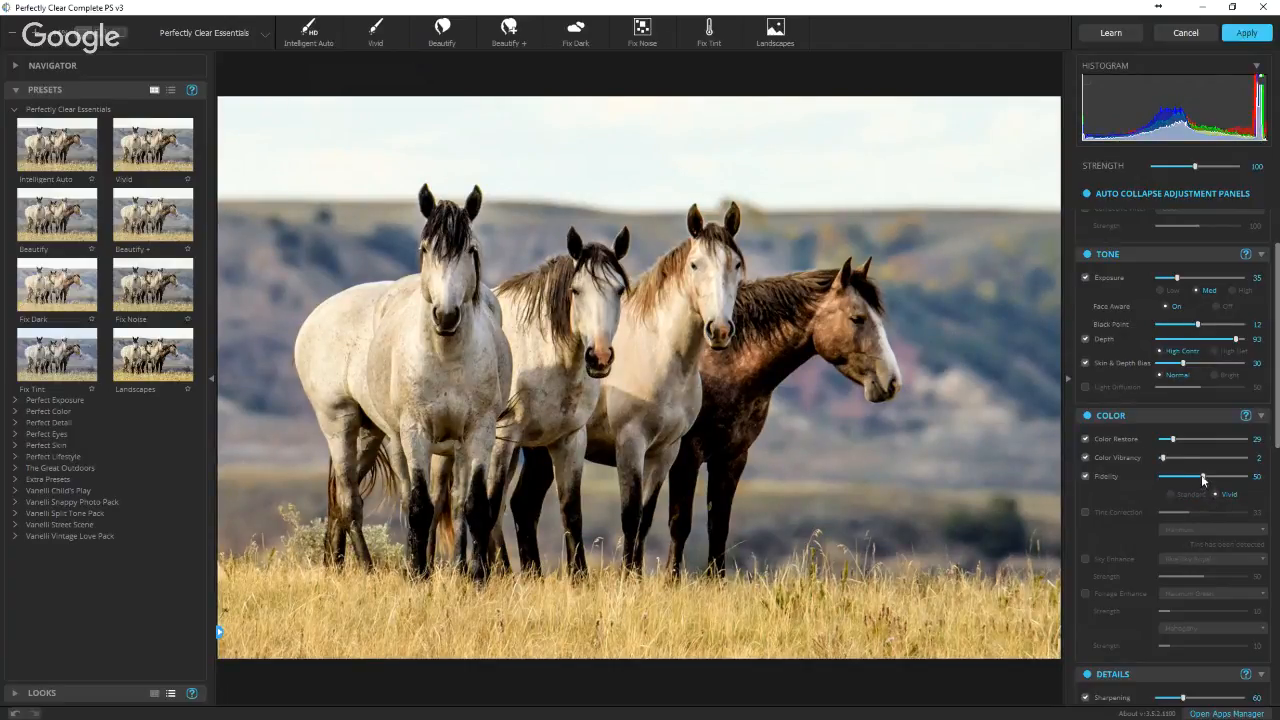
drag(1203, 480, 1174, 483)
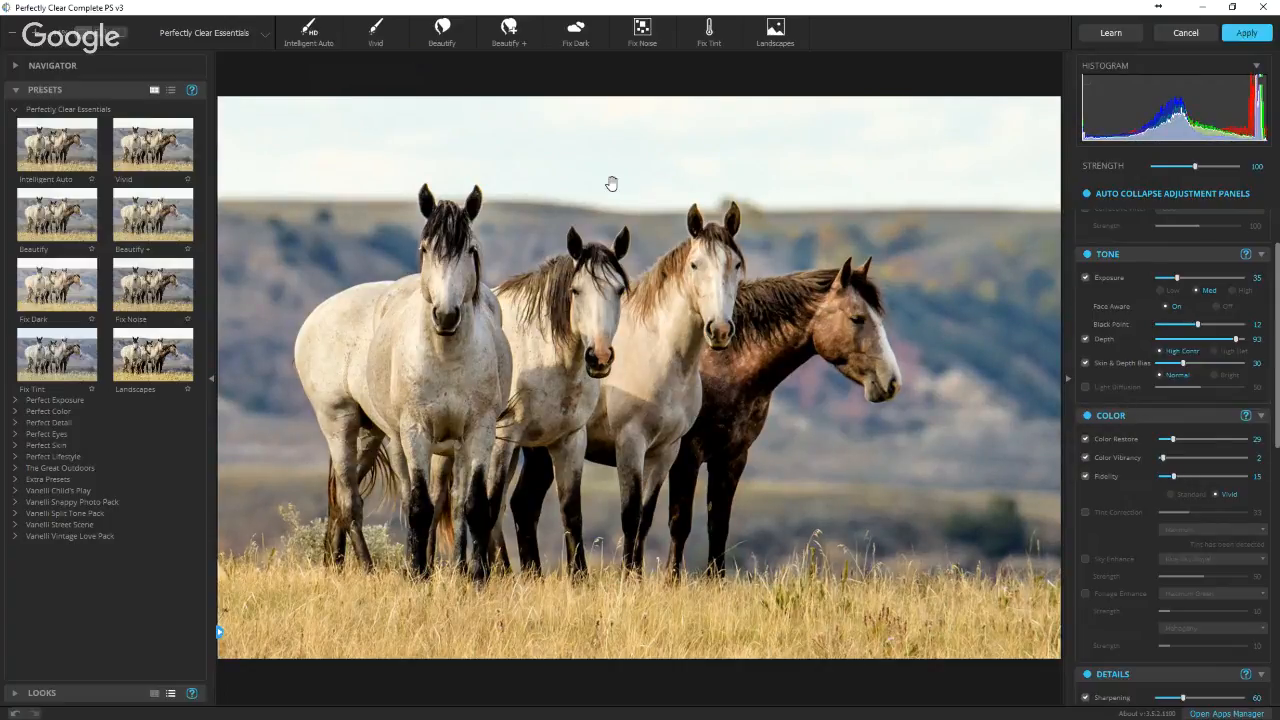
- Compare the edited photo with the original in split, side-by-side and single views, sweeping the divider across the image
click(116, 36)
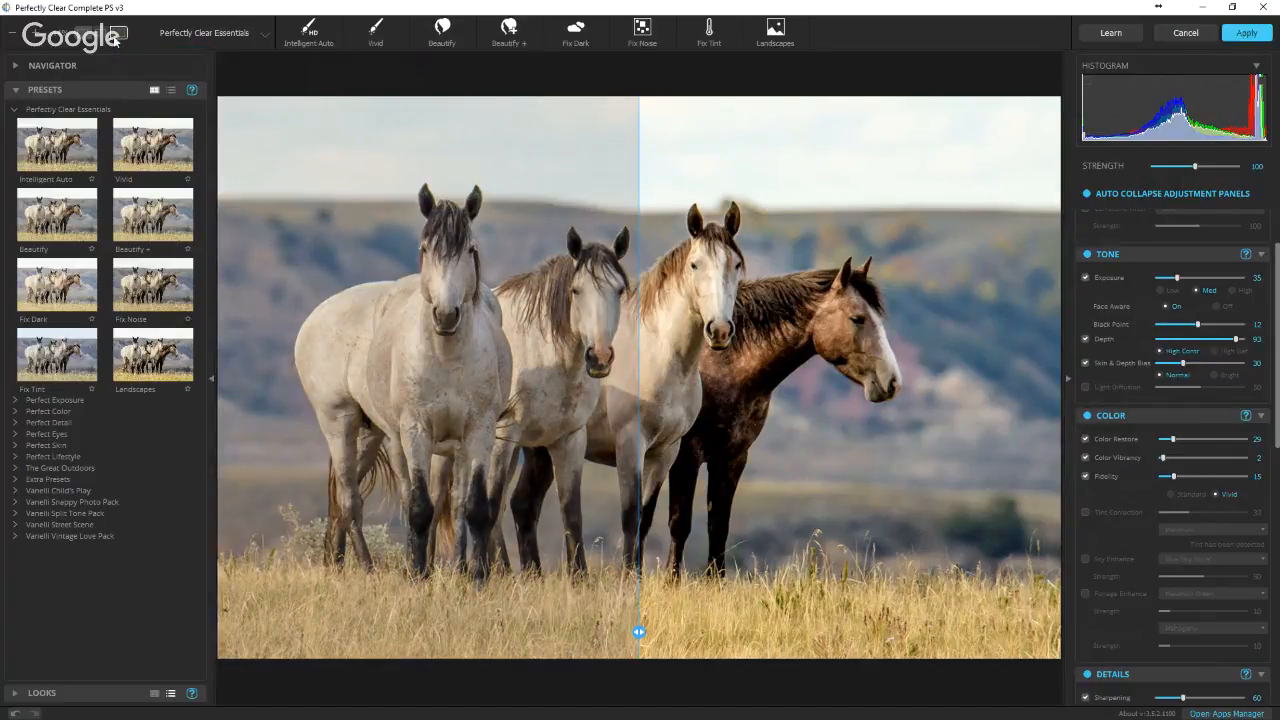
click(86, 34)
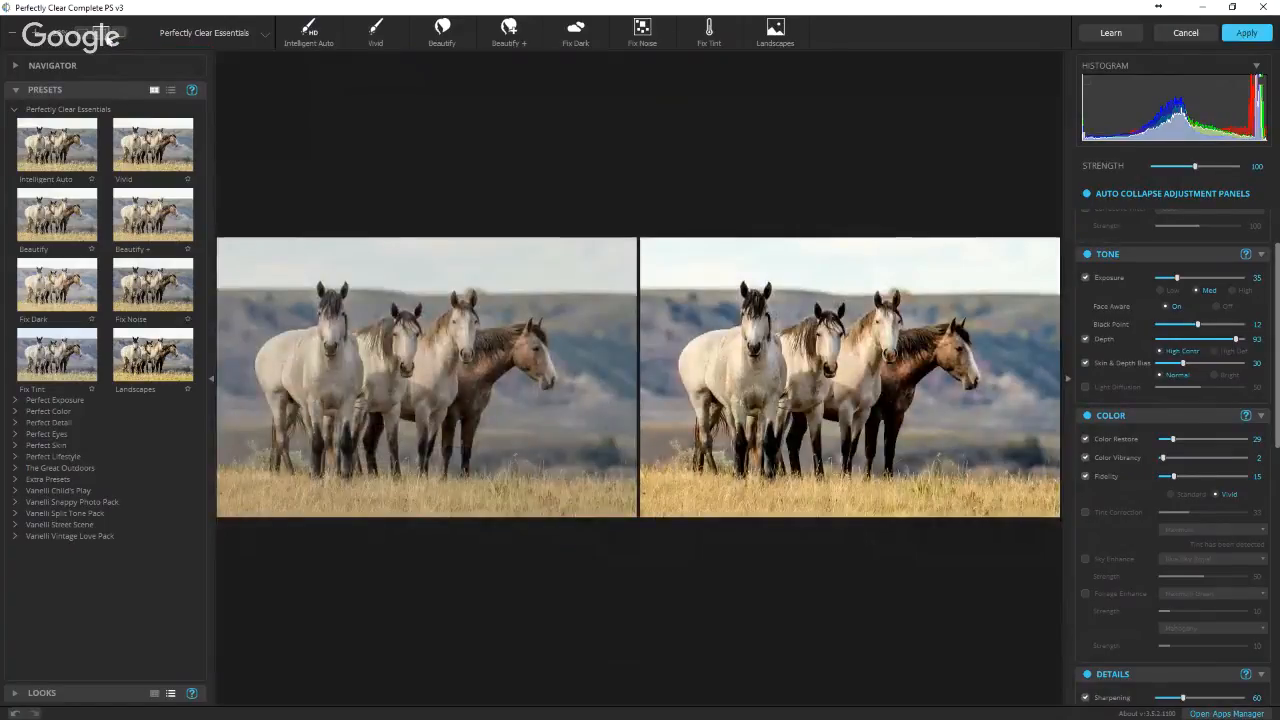
click(83, 35)
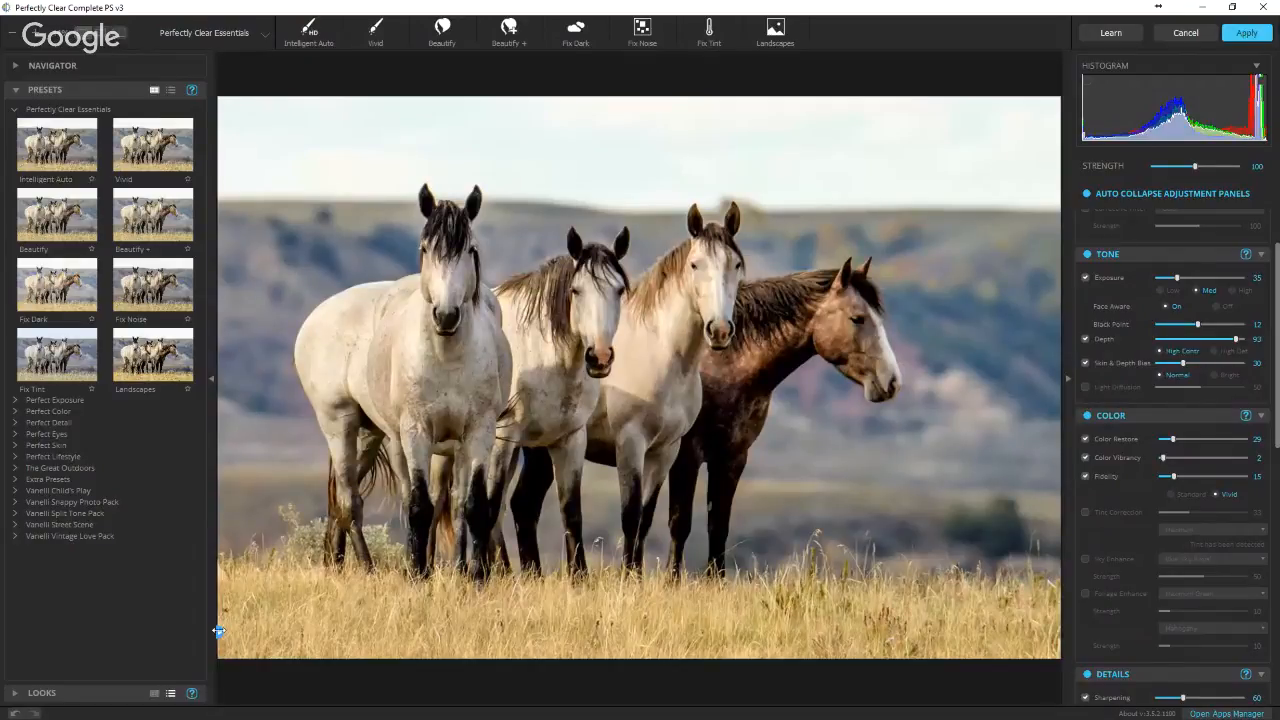
drag(218, 631, 1052, 716)
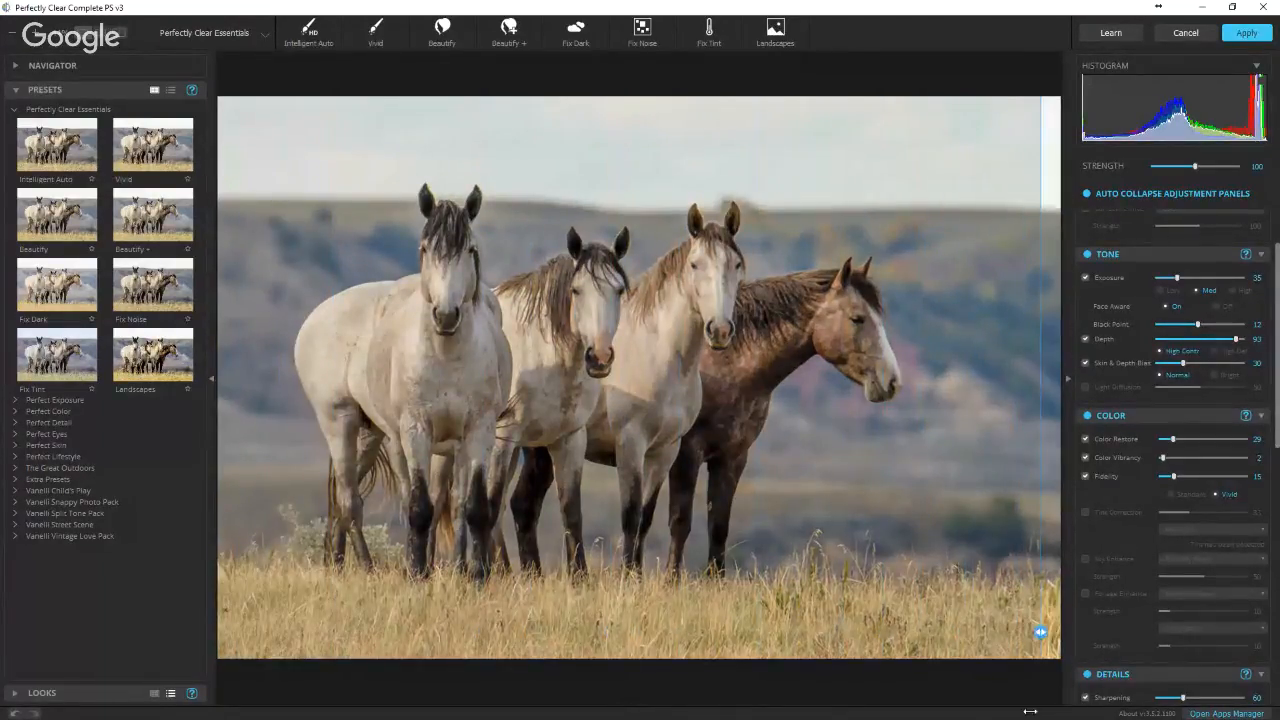
drag(1040, 632, 219, 630)
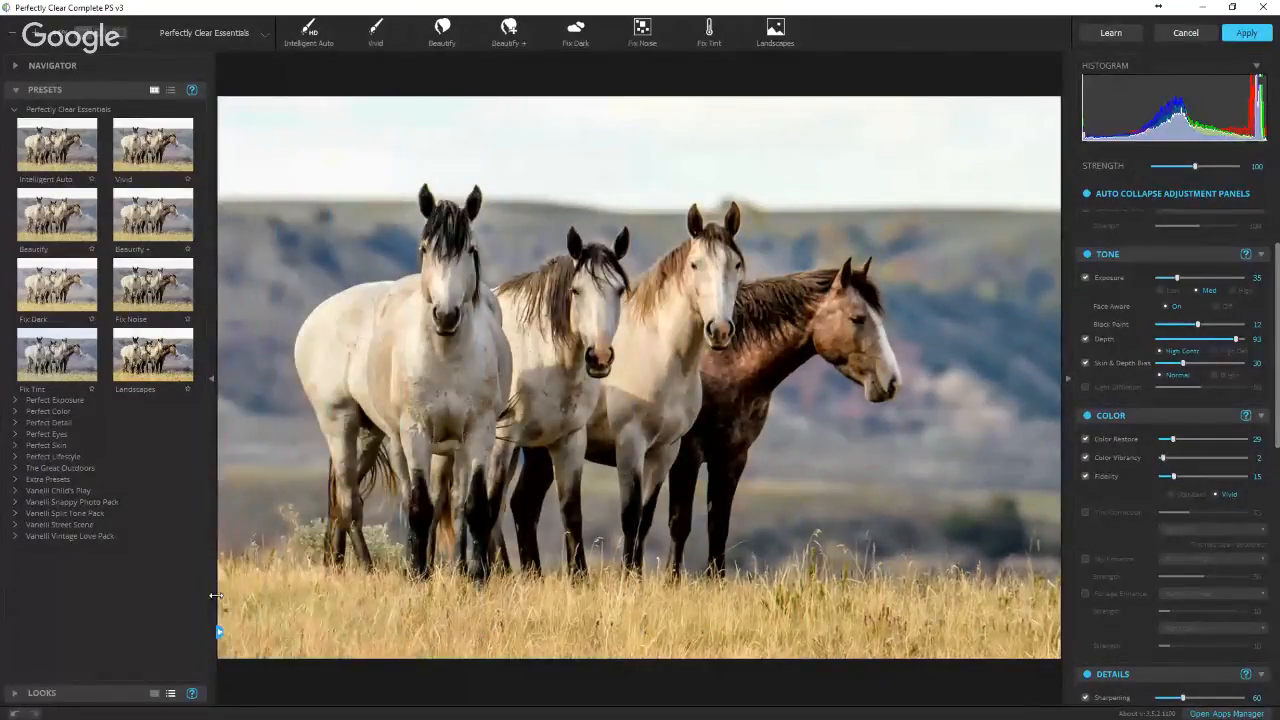
click(648, 368)
click(648, 366)
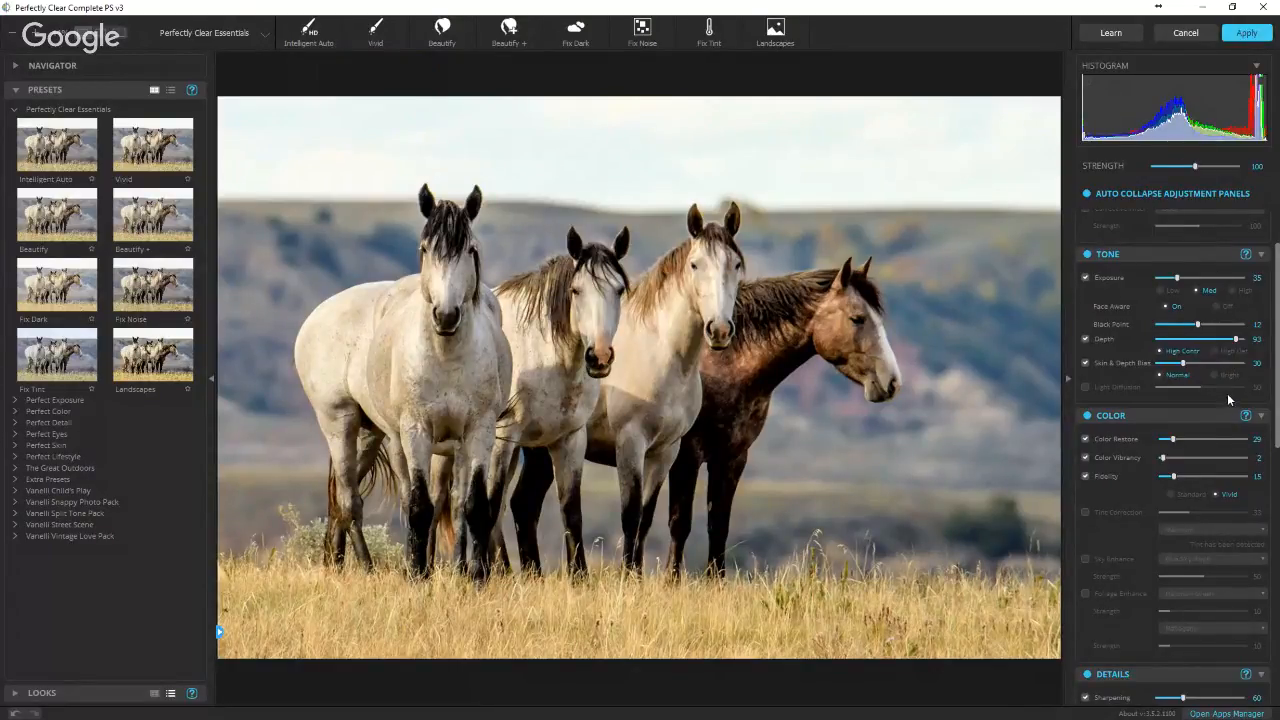
- Turn off the Eyes and Skin corrections for the horse photo
scroll(1183, 454, down, 5)
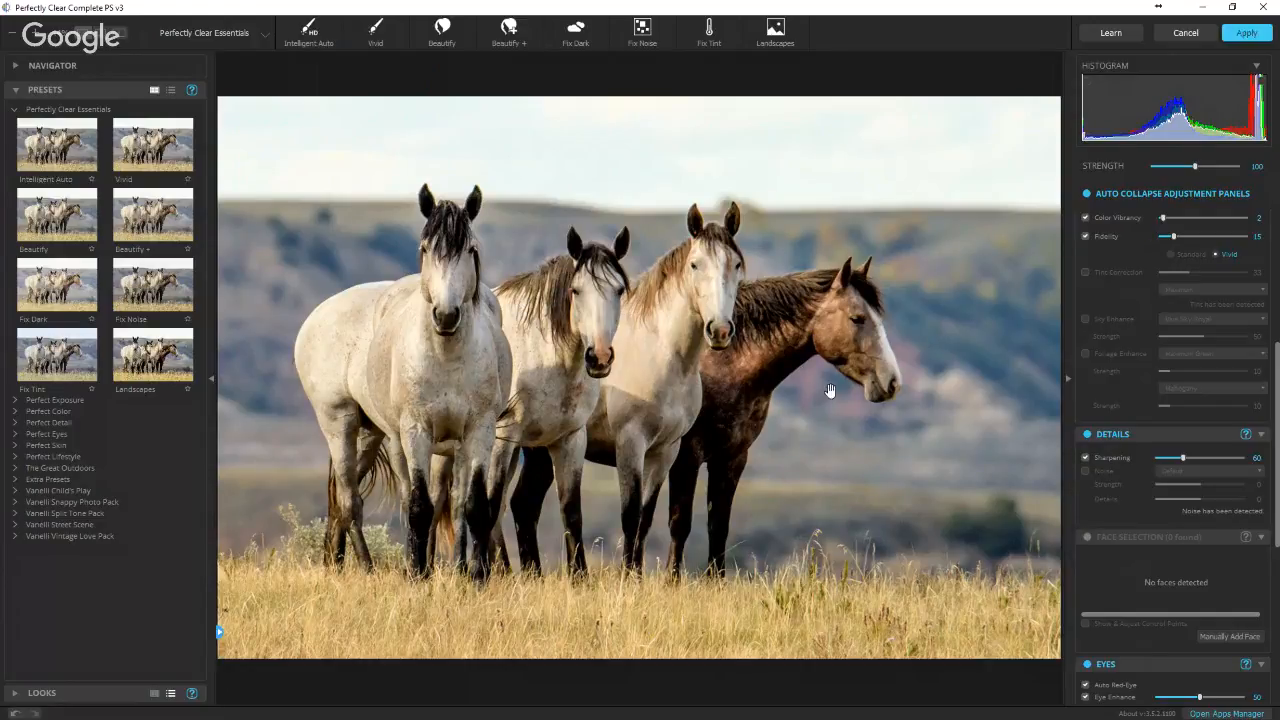
click(807, 352)
scroll(1189, 617, down, 4)
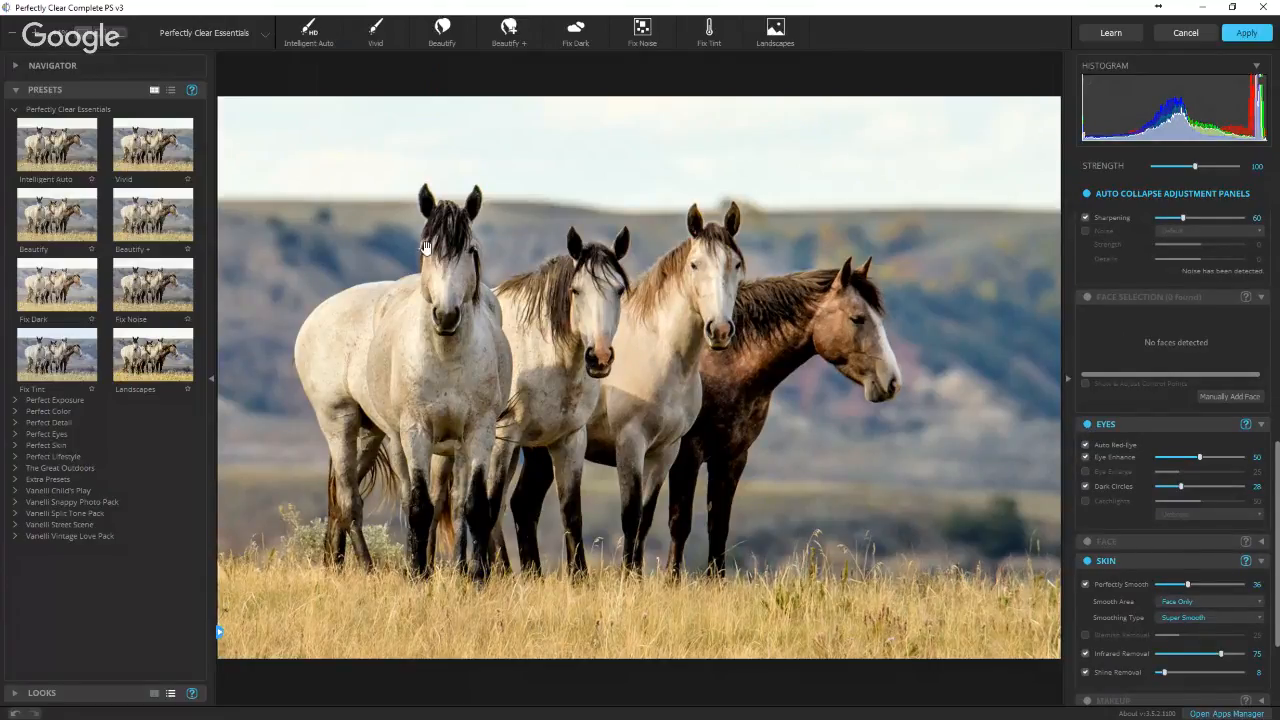
click(1091, 431)
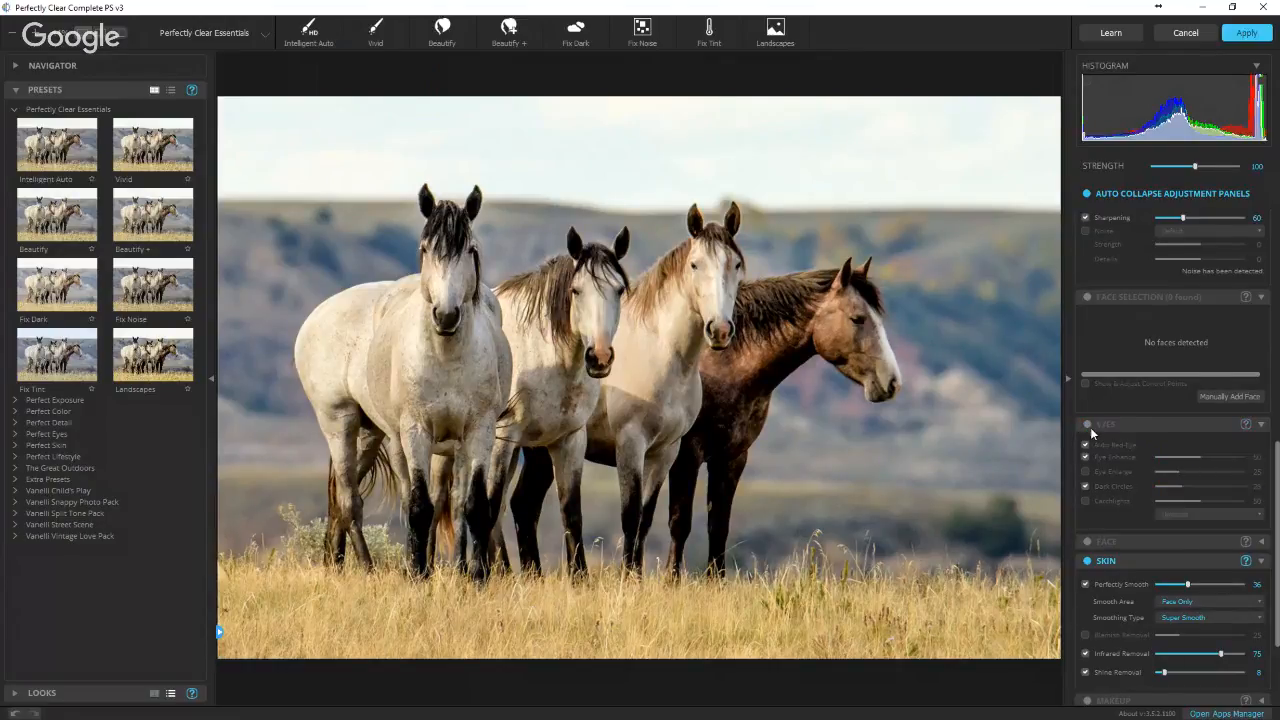
click(1087, 561)
scroll(1156, 585, down, 3)
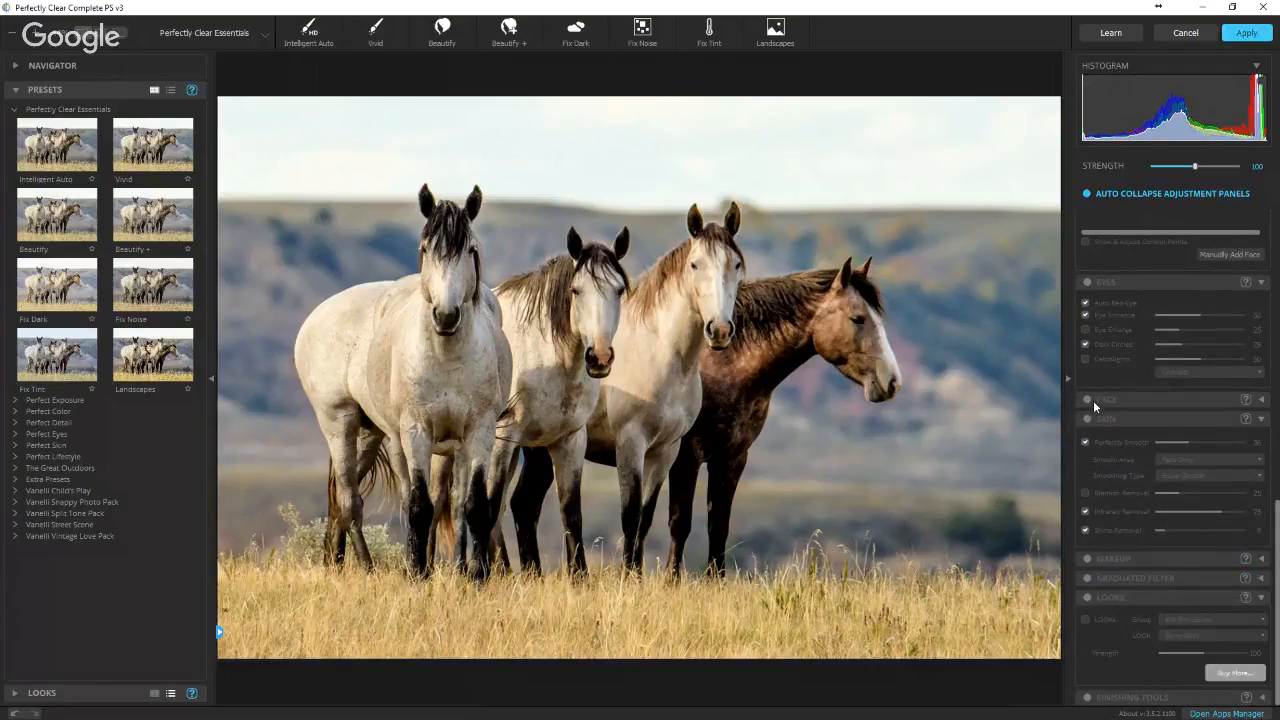
scroll(1126, 425, up, 5)
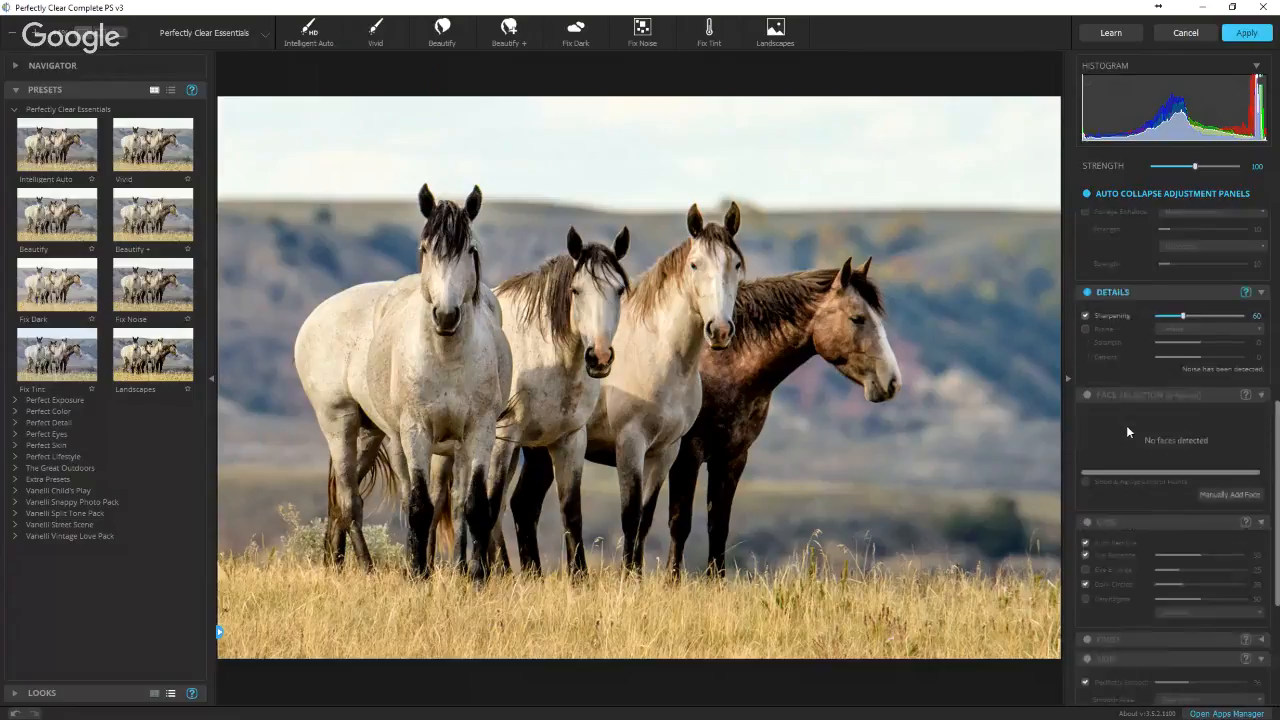
- Switch the Details corrections off and on again to compare their effect on the horse photo
scroll(1126, 425, up, 3)
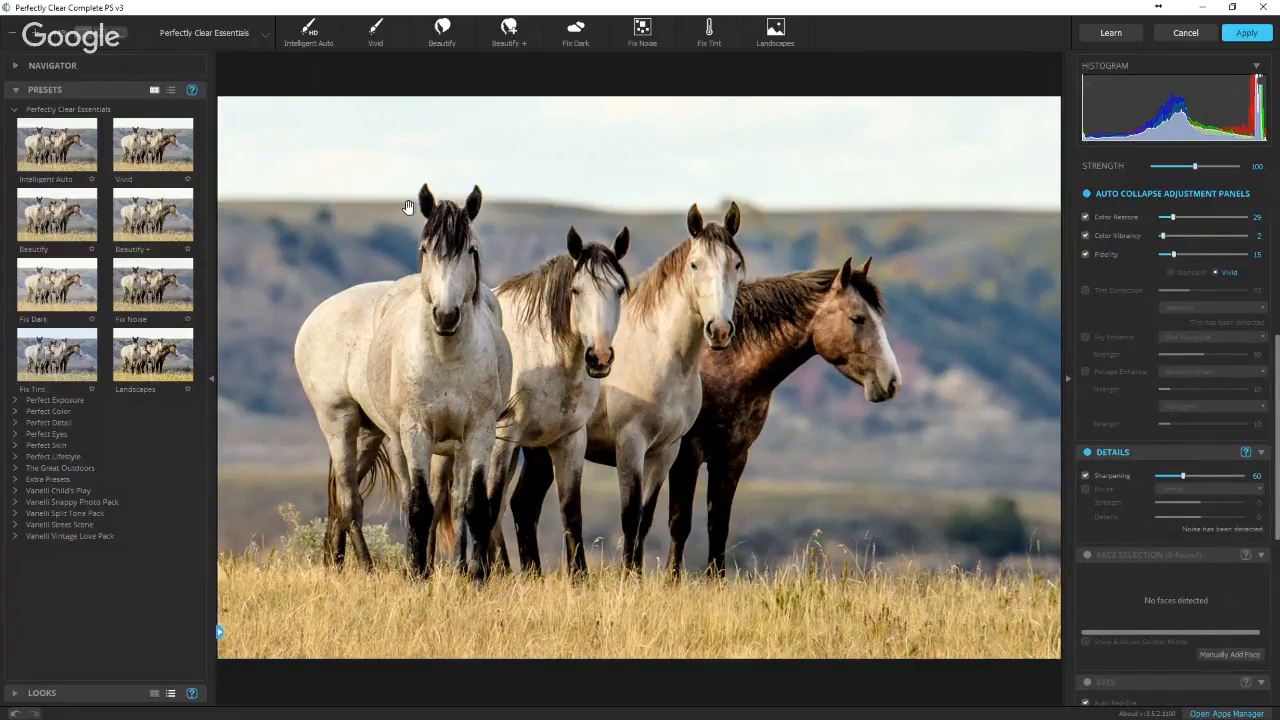
click(1087, 452)
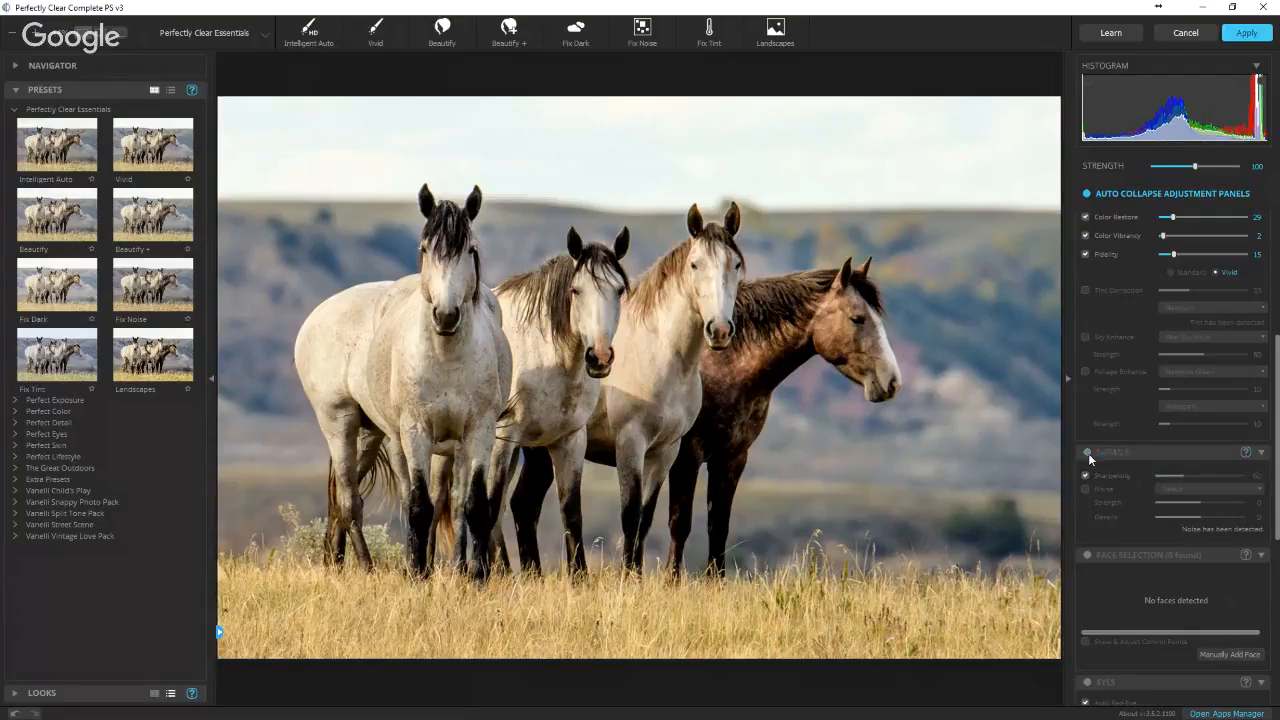
click(1088, 453)
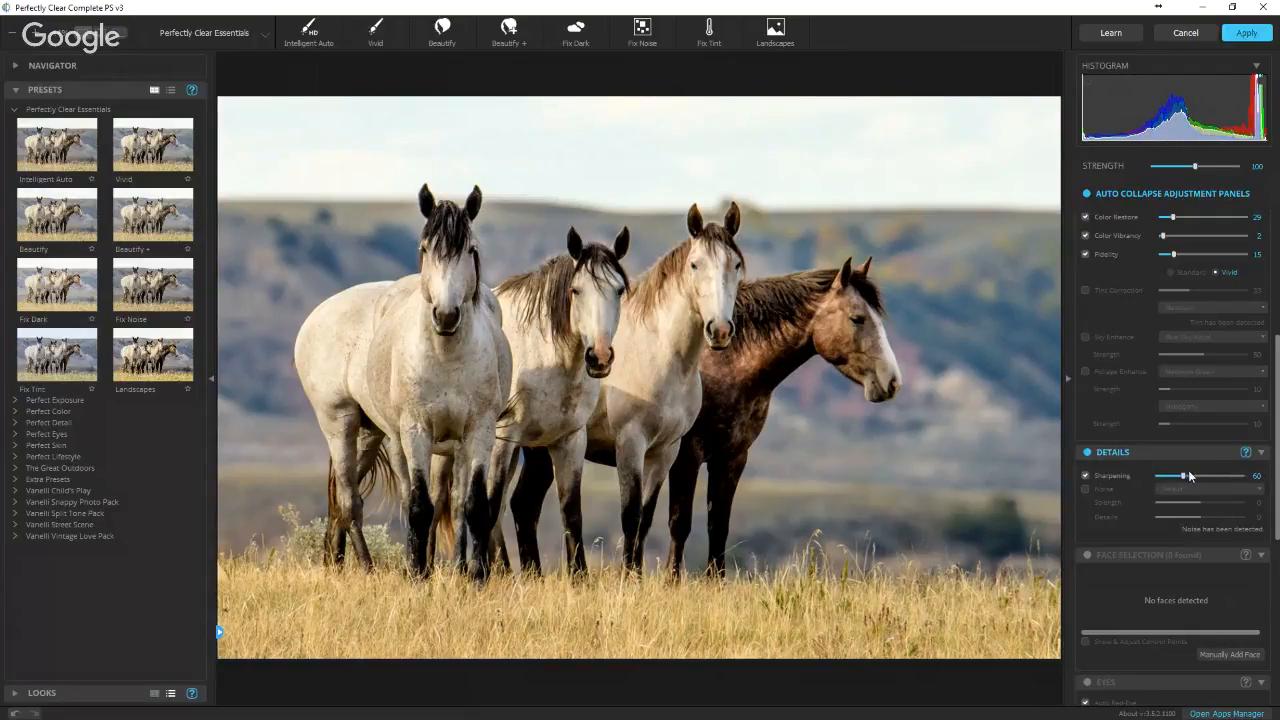
- Try Sharpening at about 121, examine the horses up close, and set it to 37
drag(1184, 479, 1209, 479)
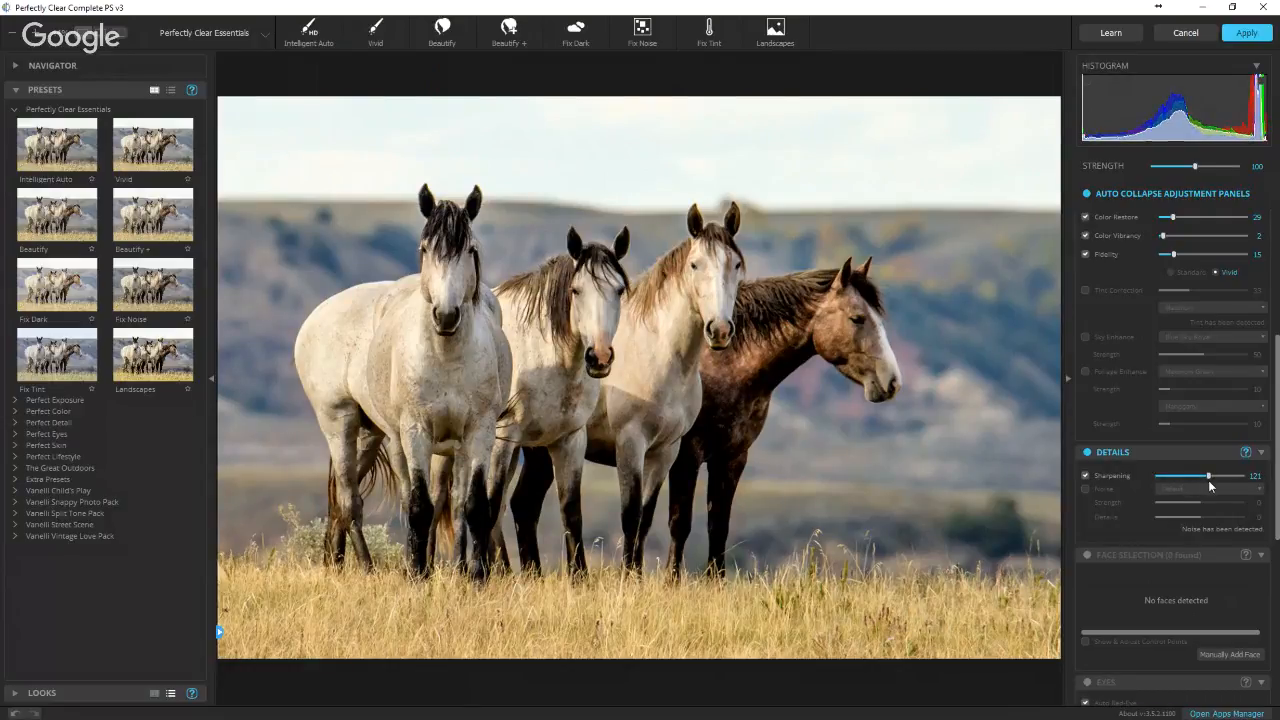
click(486, 206)
drag(510, 311, 795, 293)
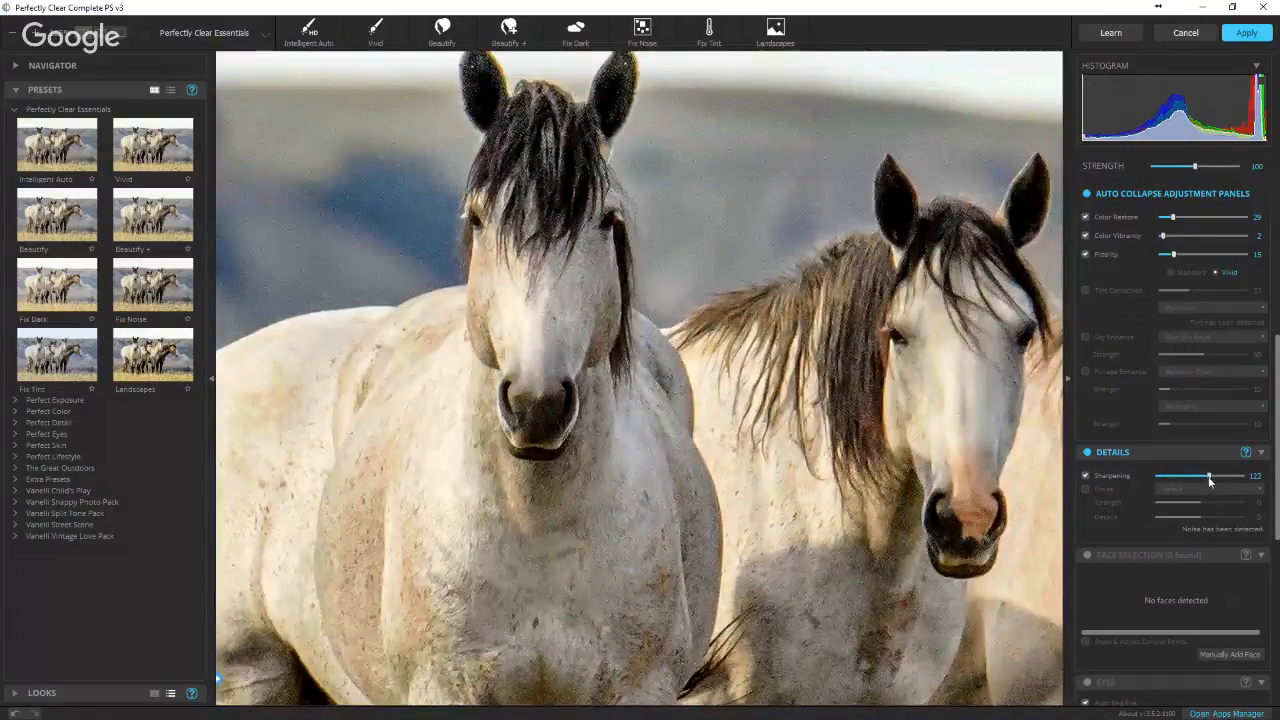
drag(1209, 477, 1173, 488)
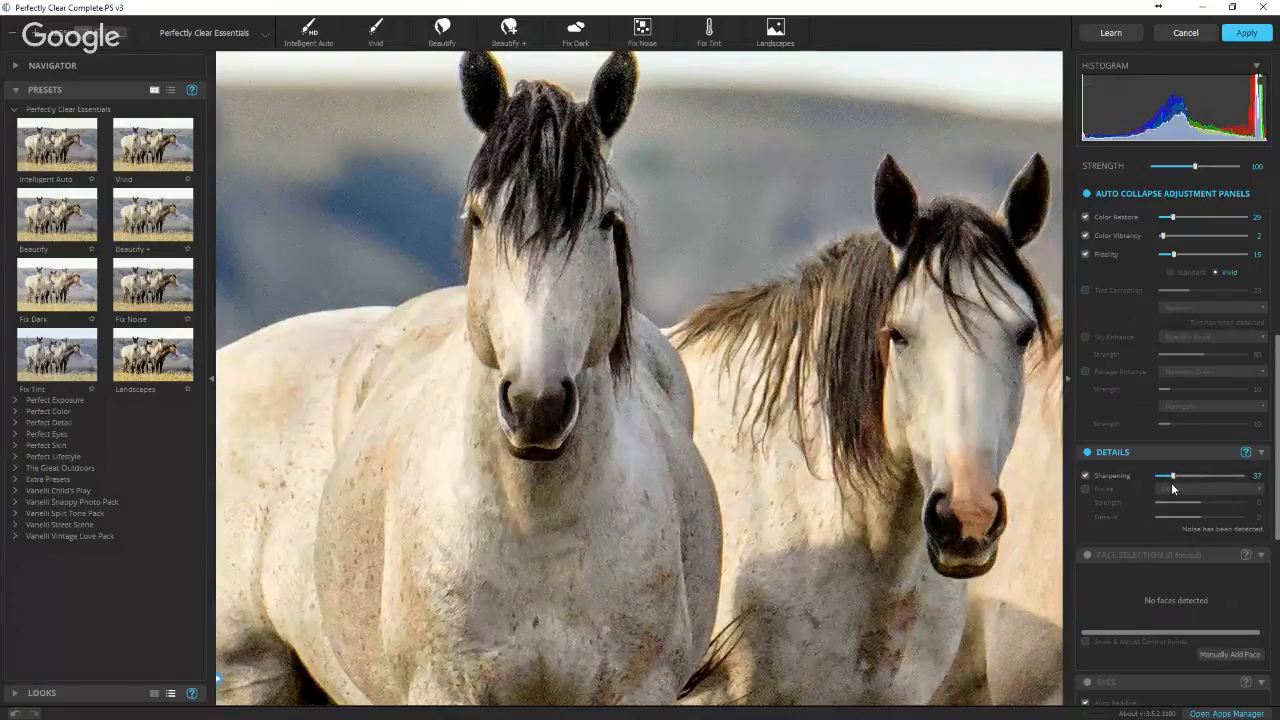
scroll(828, 430, down, 1)
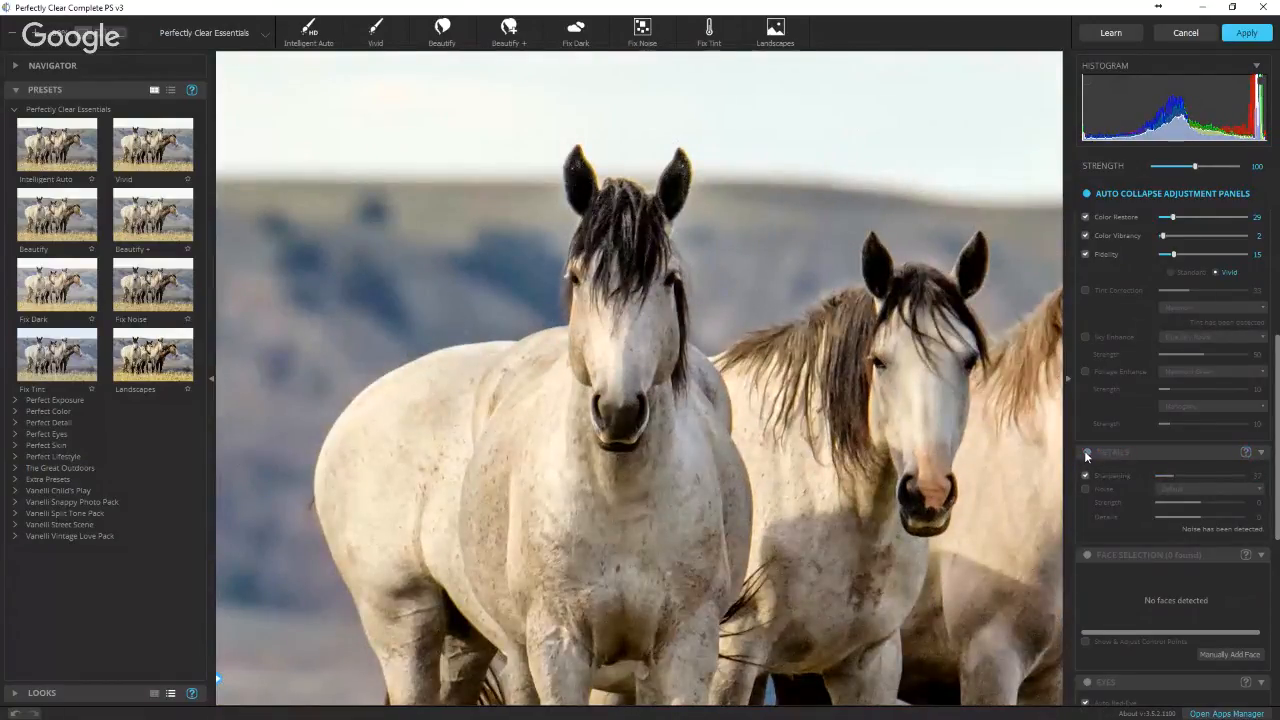
scroll(850, 432, down, 1)
scroll(850, 432, down, 1)
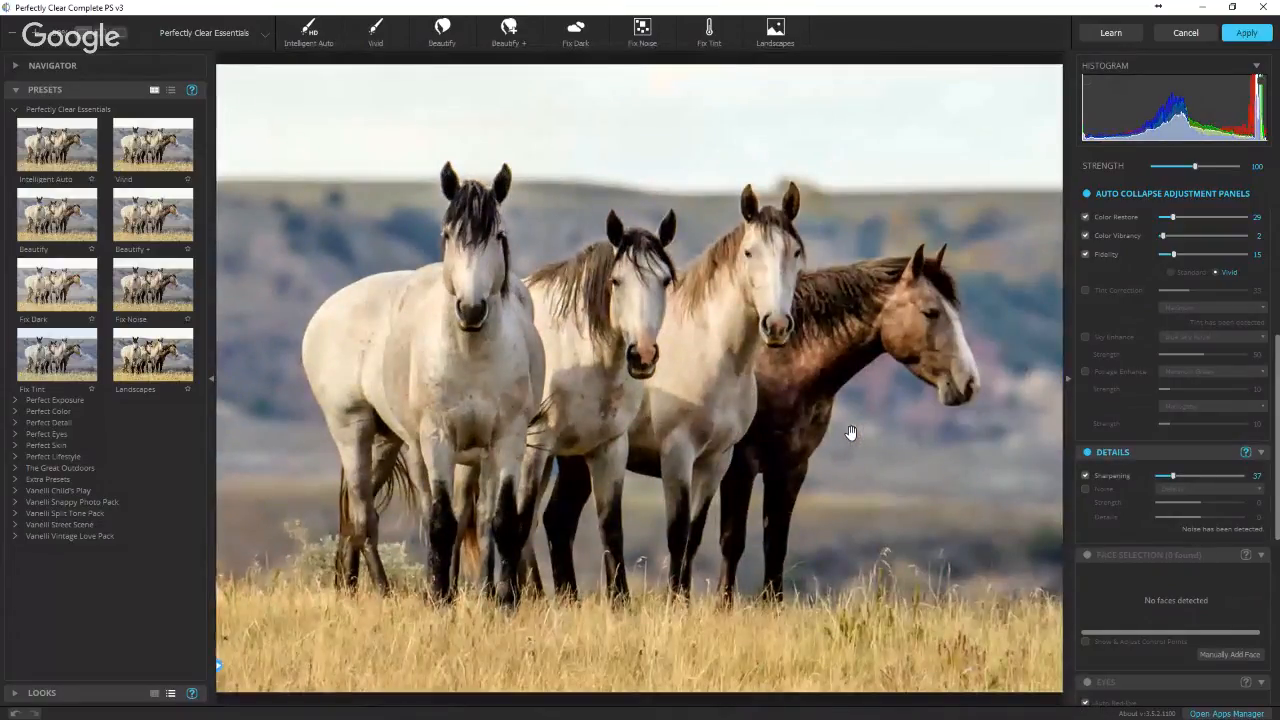
- Review the remaining correction settings and view the whole photo
scroll(1143, 524, down, 2)
scroll(1143, 524, down, 1)
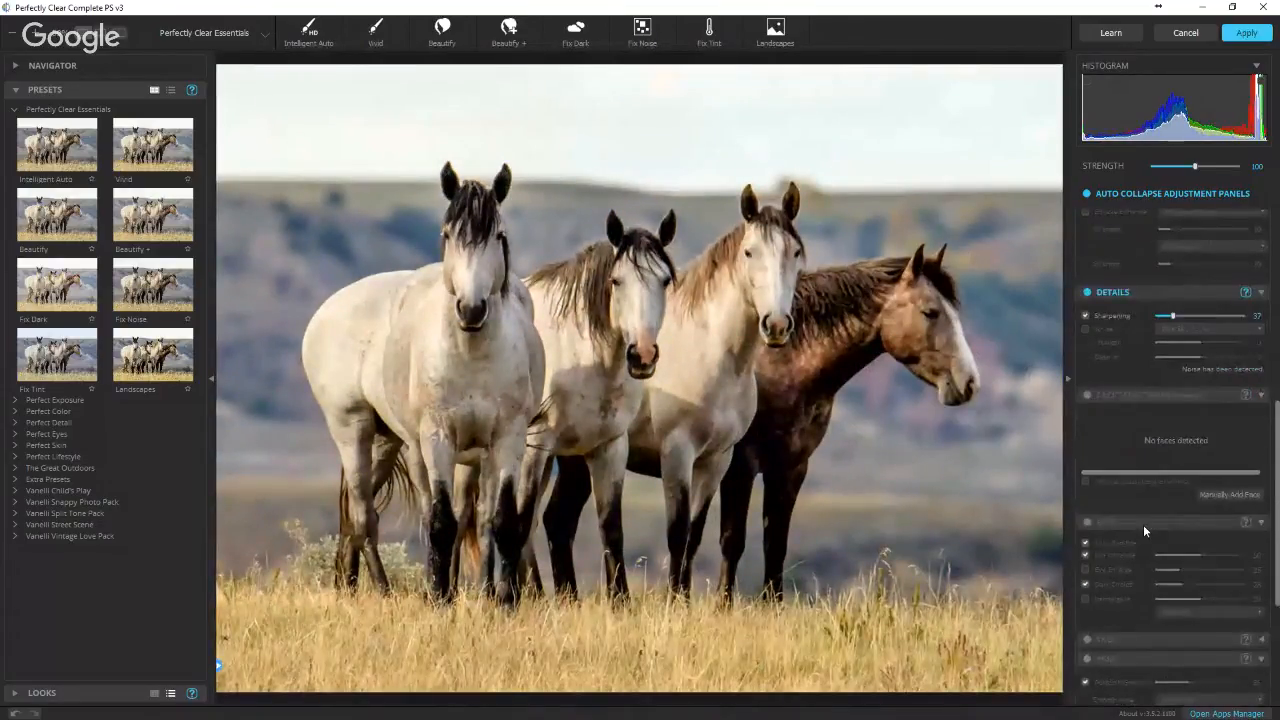
scroll(1143, 524, down, 2)
scroll(1143, 524, up, 3)
scroll(1143, 524, up, 5)
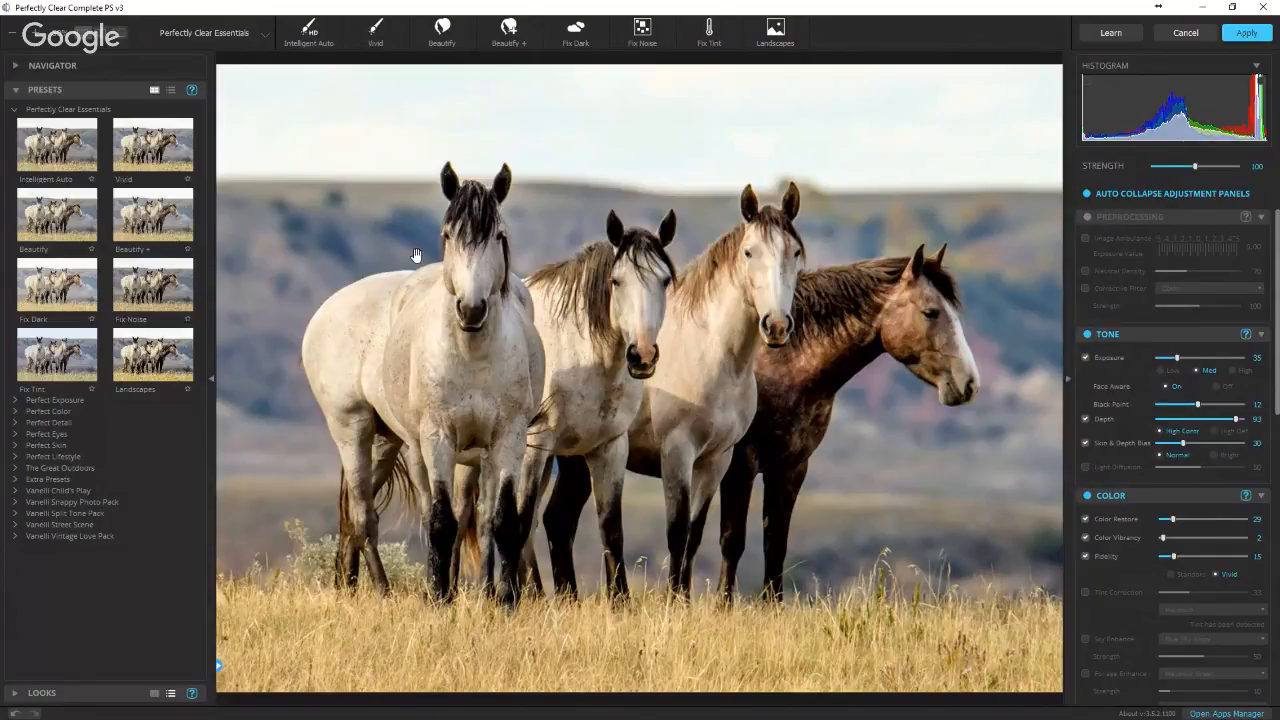
scroll(549, 277, up, 2)
scroll(549, 277, down, 3)
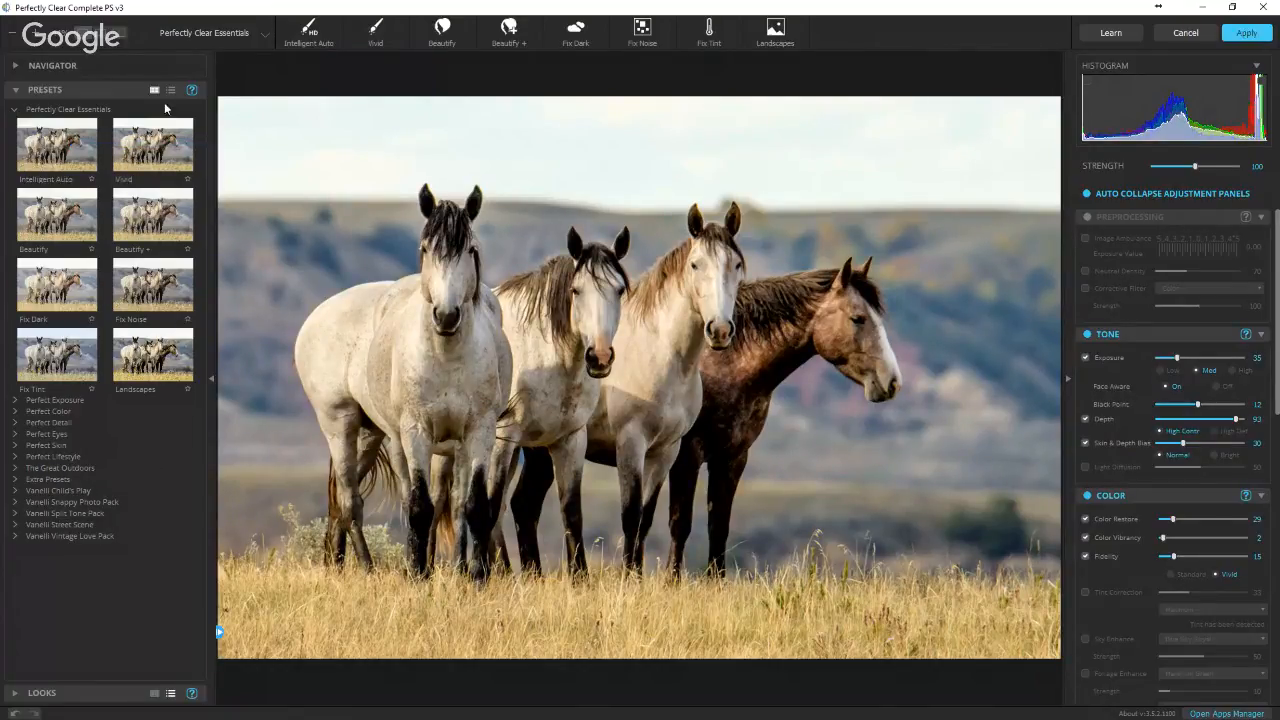
- Try the Vintage Love Soft preset from the Vanelli Vintage Love Pack, and apply Vintage Love Deep to the smart object
click(18, 538)
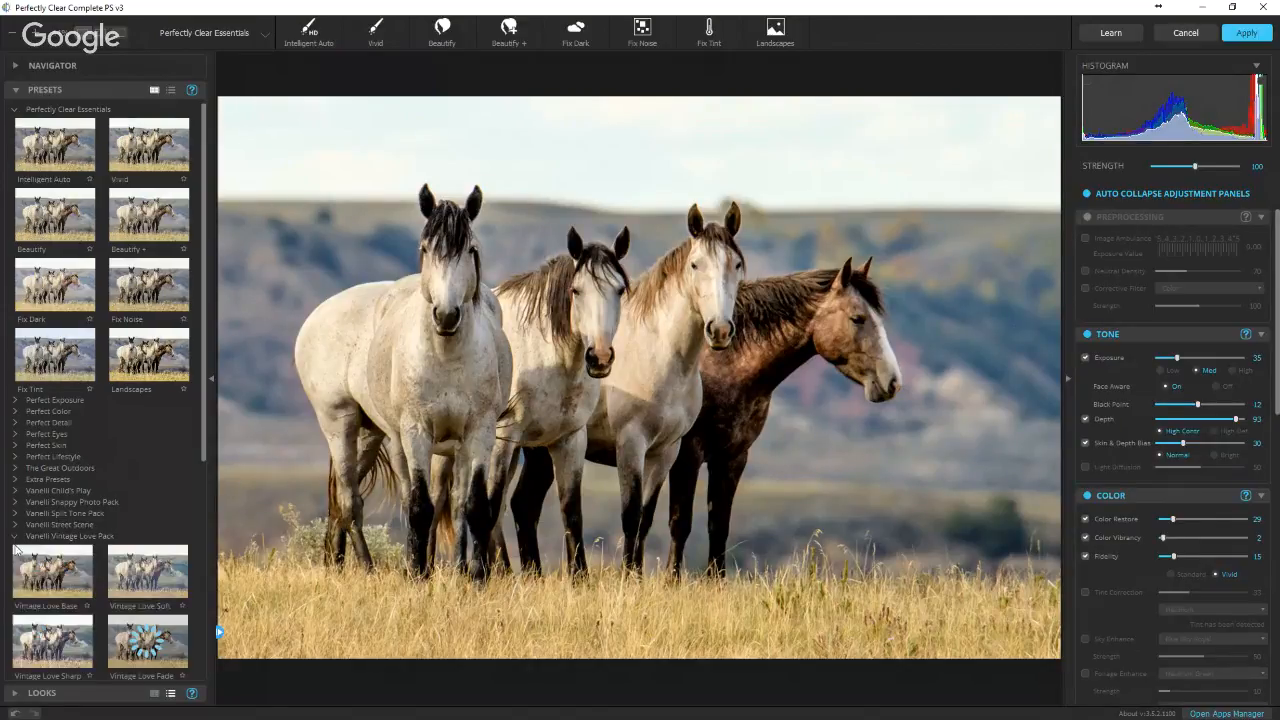
drag(203, 439, 230, 660)
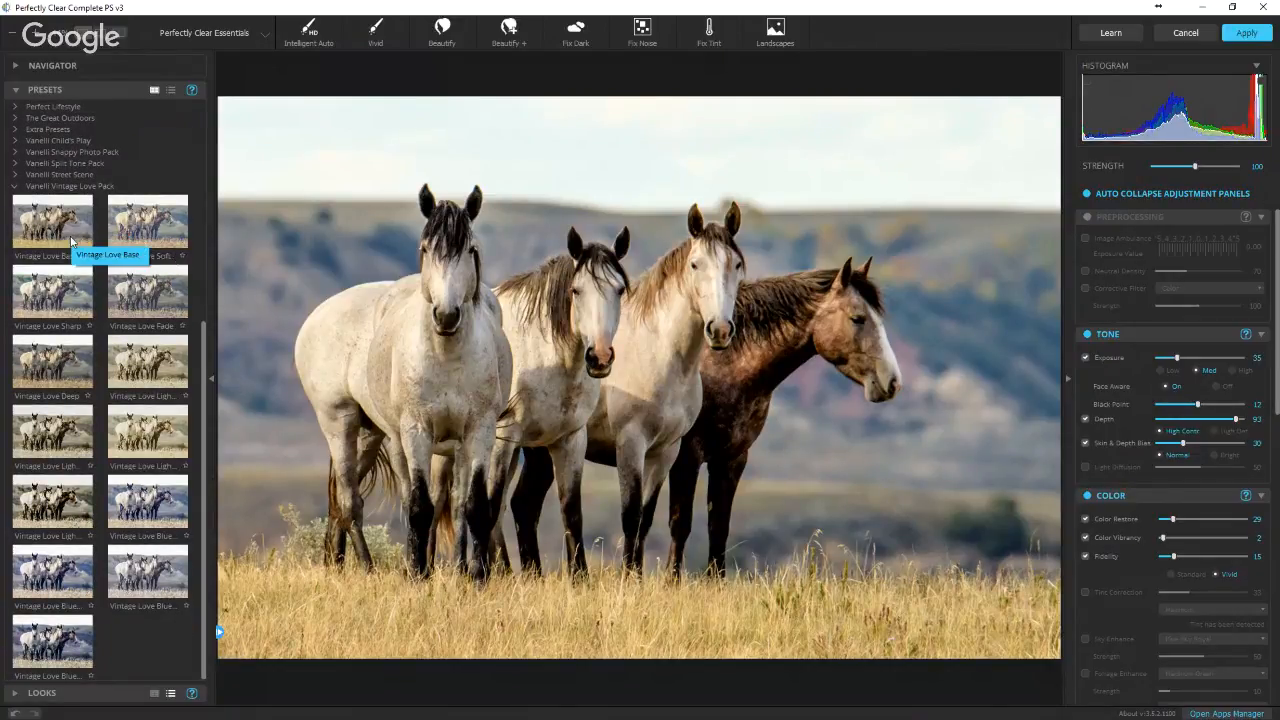
click(165, 238)
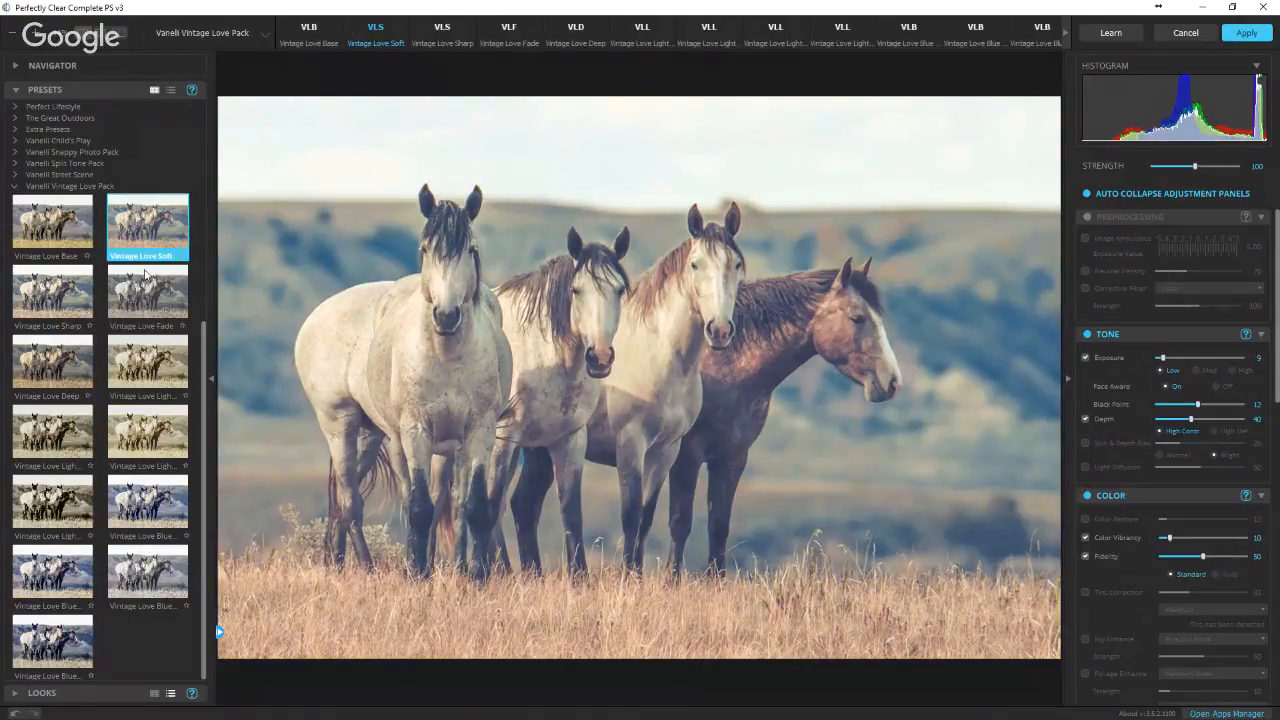
click(80, 370)
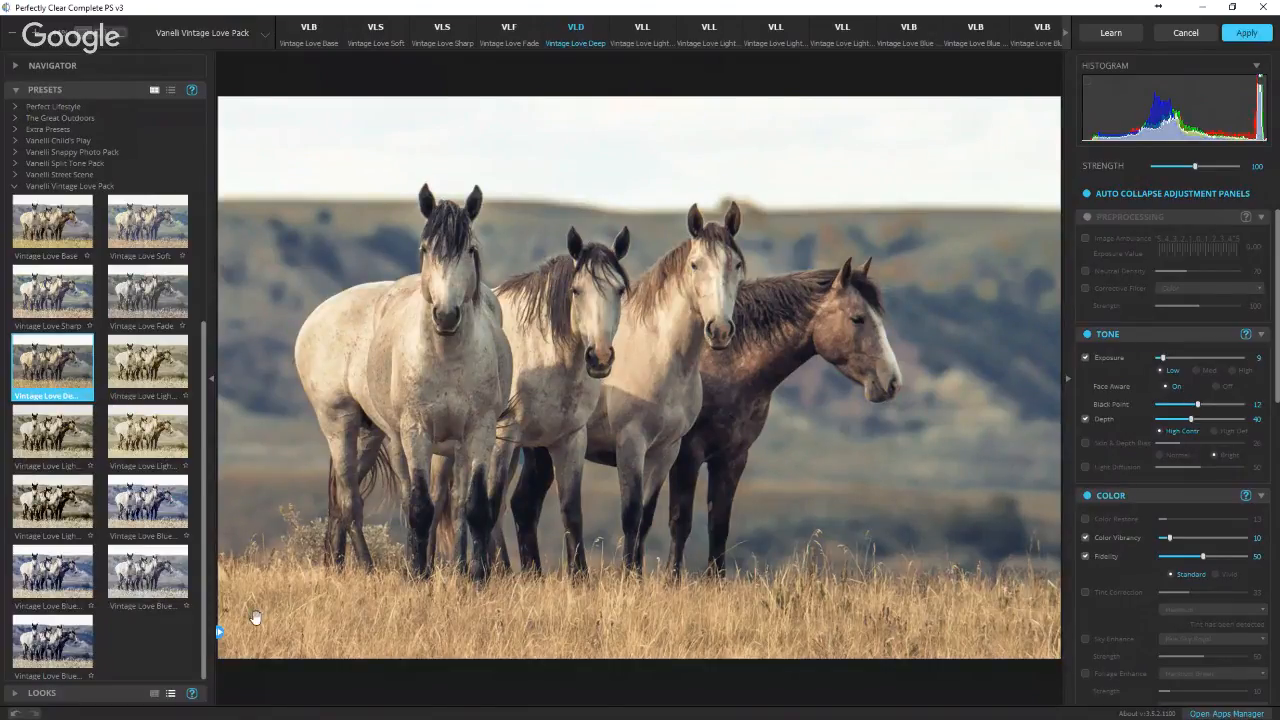
drag(220, 633, 187, 626)
click(1248, 32)
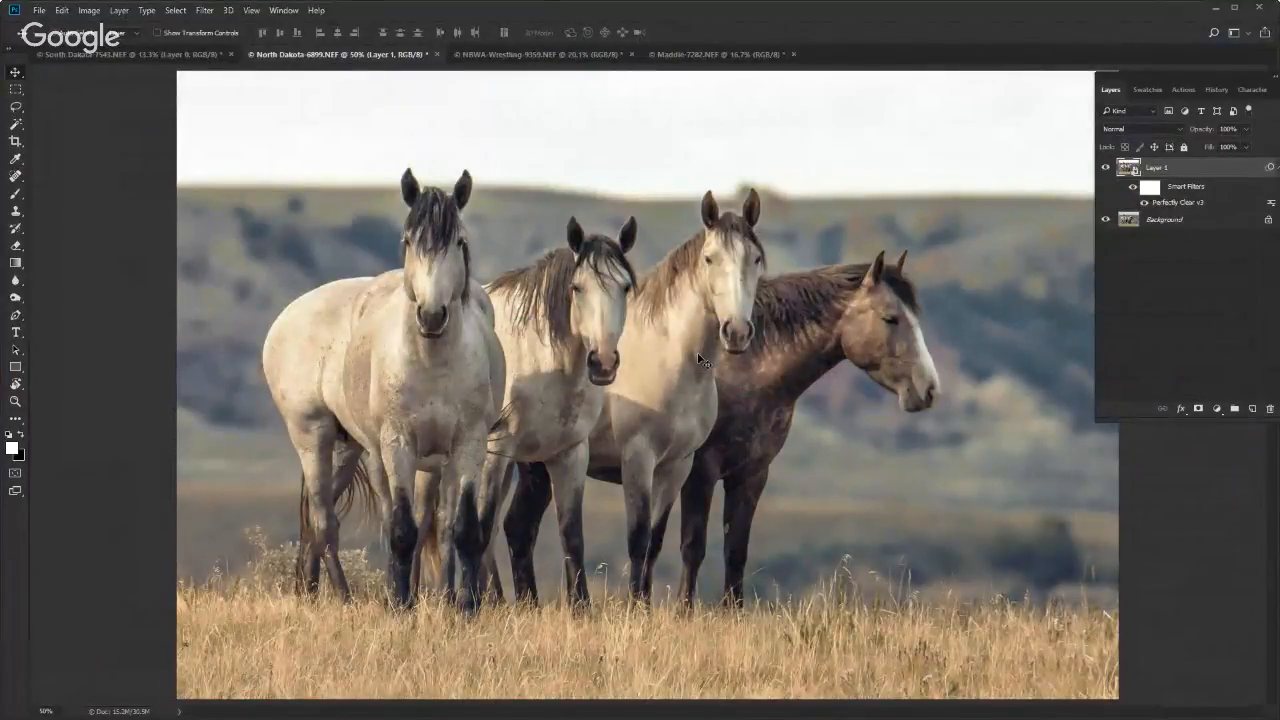
- Hide and show the filtered layer to compare the horses before and after the effect
click(1106, 168)
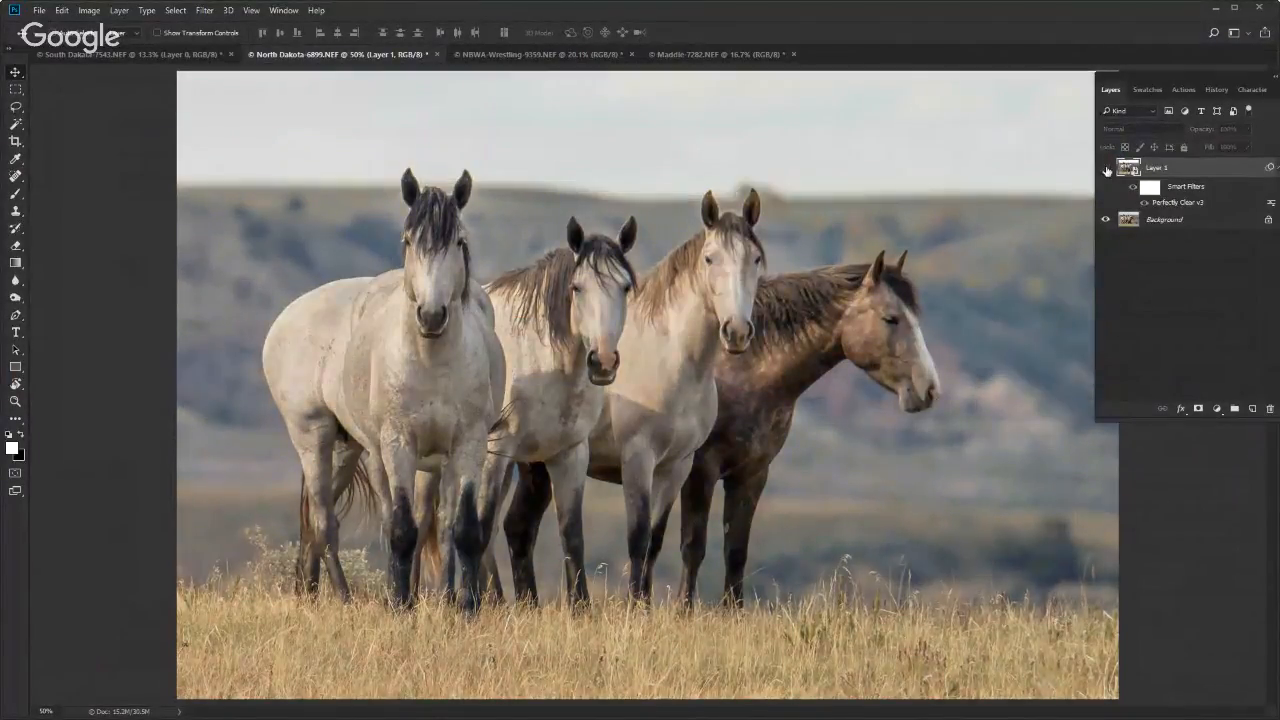
click(1106, 168)
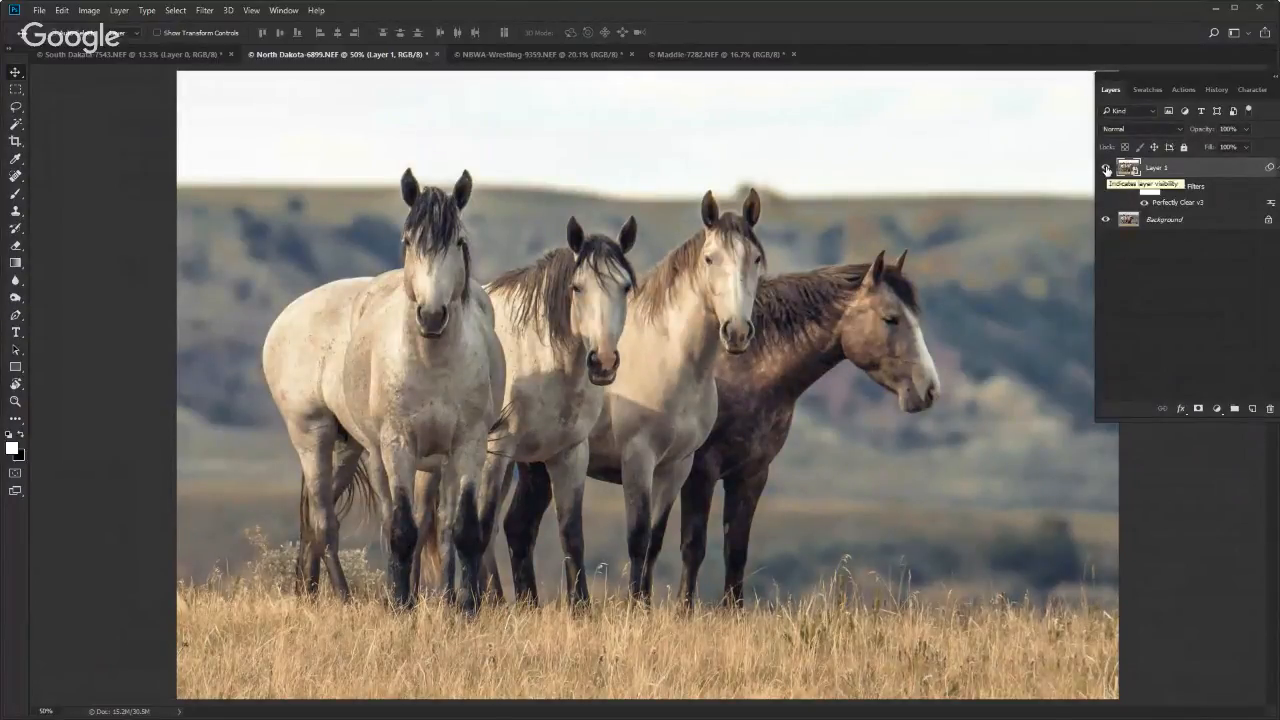
scroll(721, 284, down, 1)
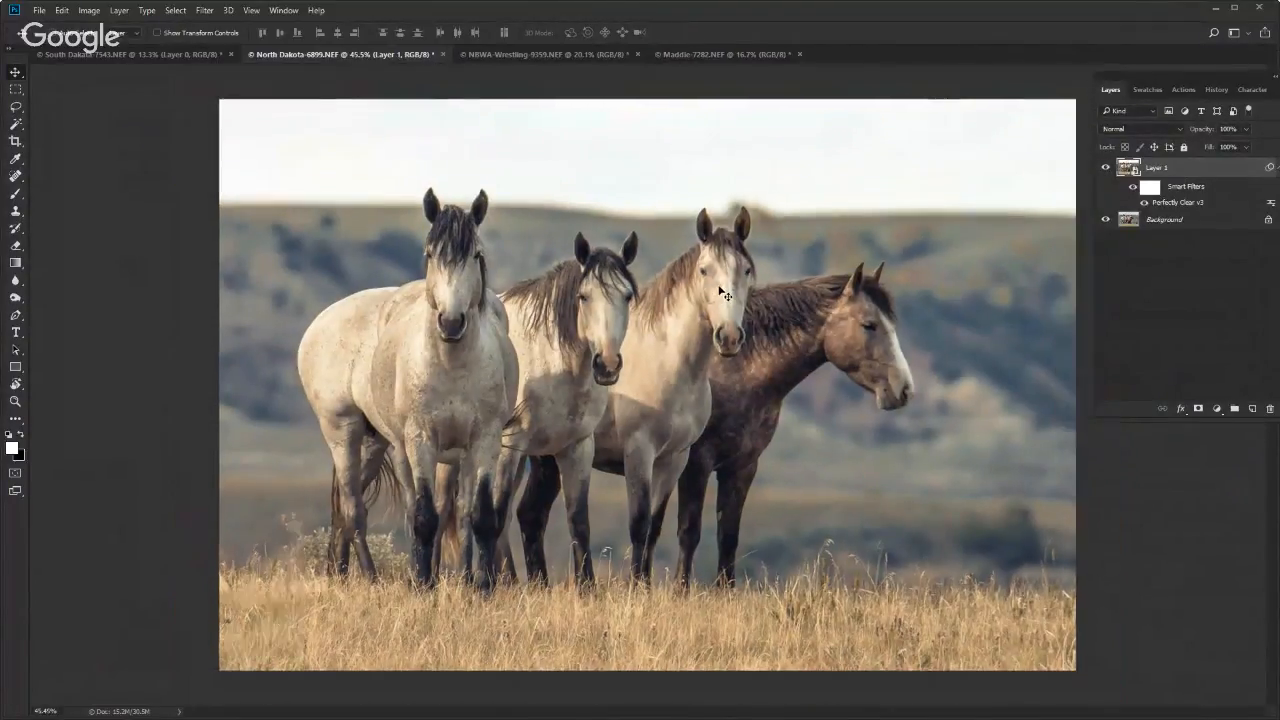
- Reopen the Perfectly Clear smart filter, choose the Vintage Love Deep preset, set Exposure to 25, and apply it
double_click(1154, 204)
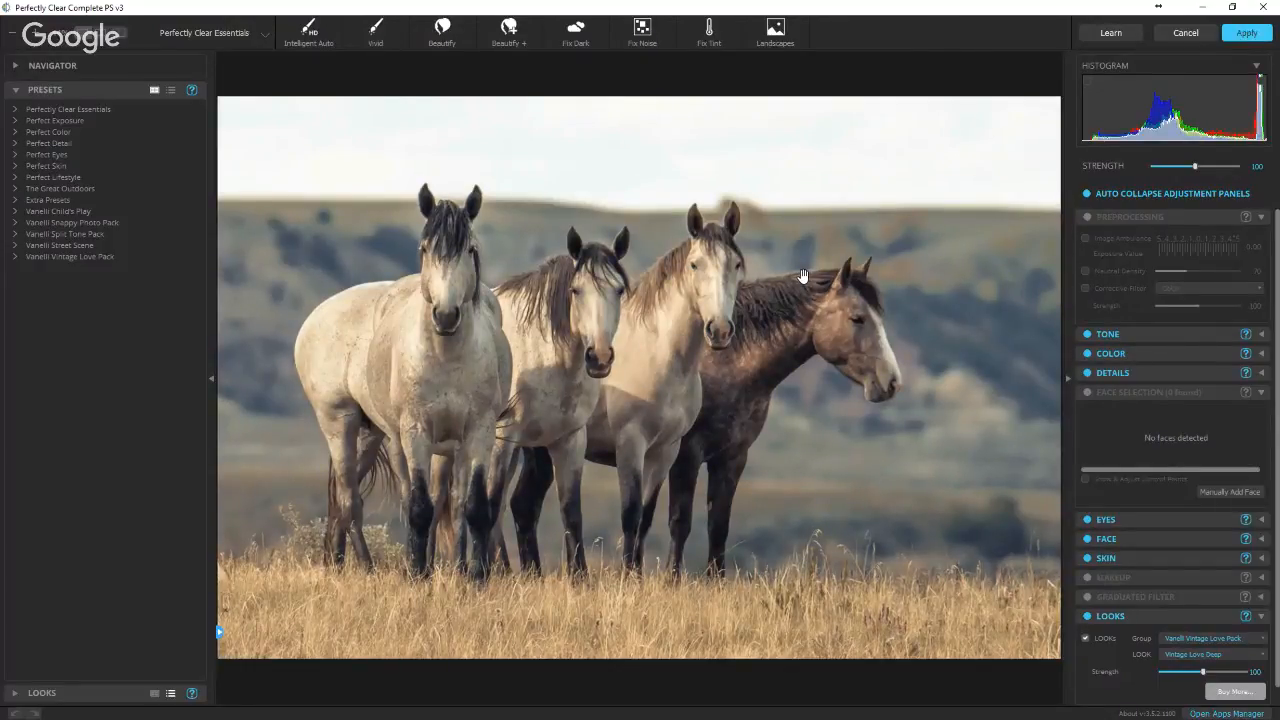
click(15, 258)
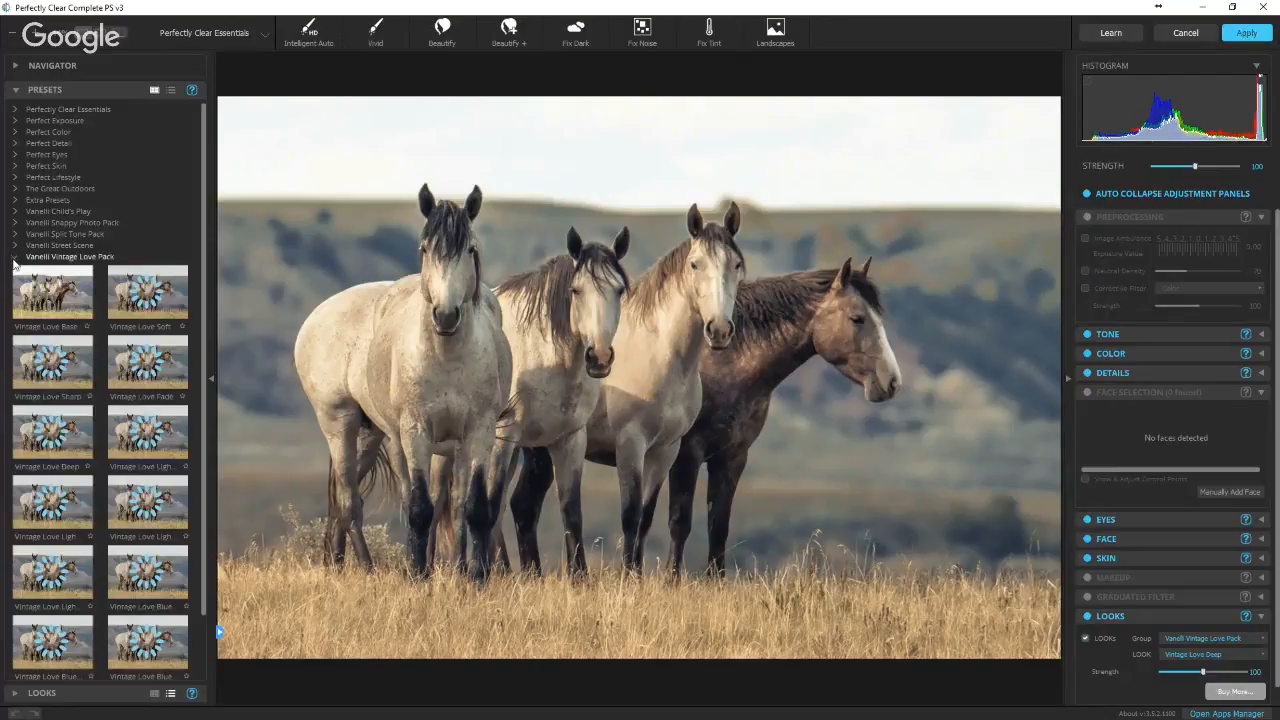
click(63, 443)
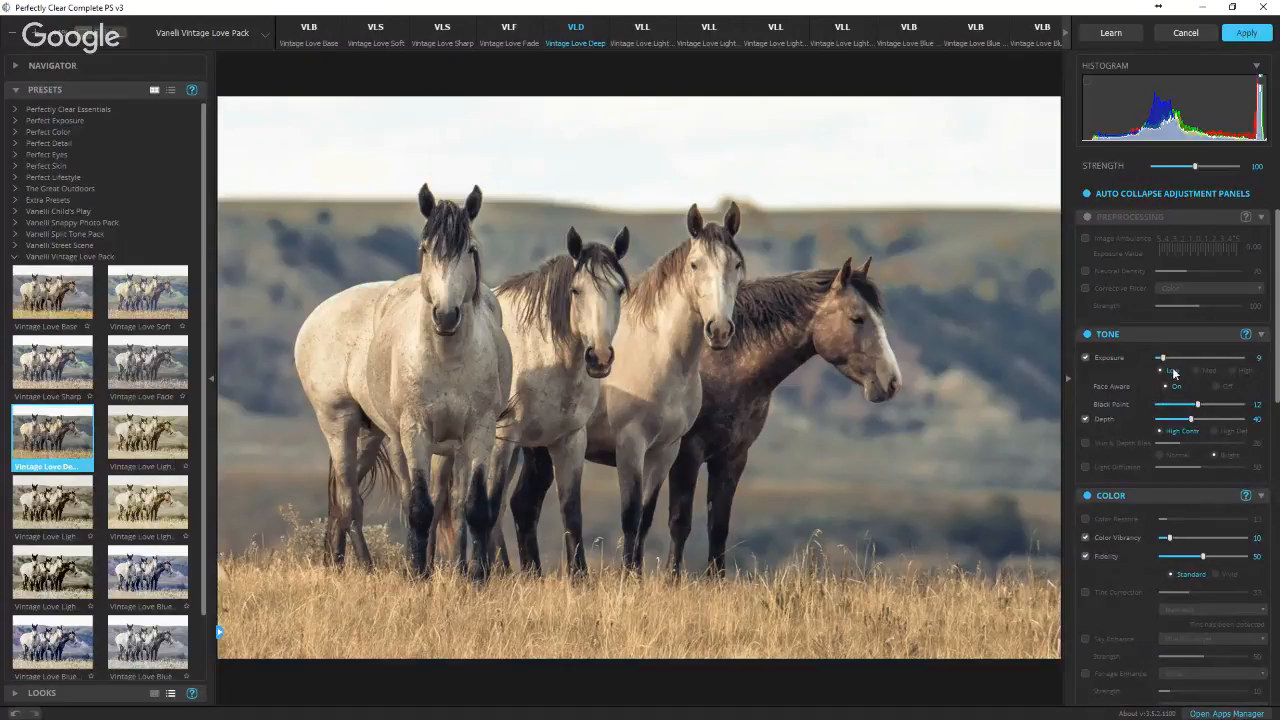
drag(1162, 358, 1171, 366)
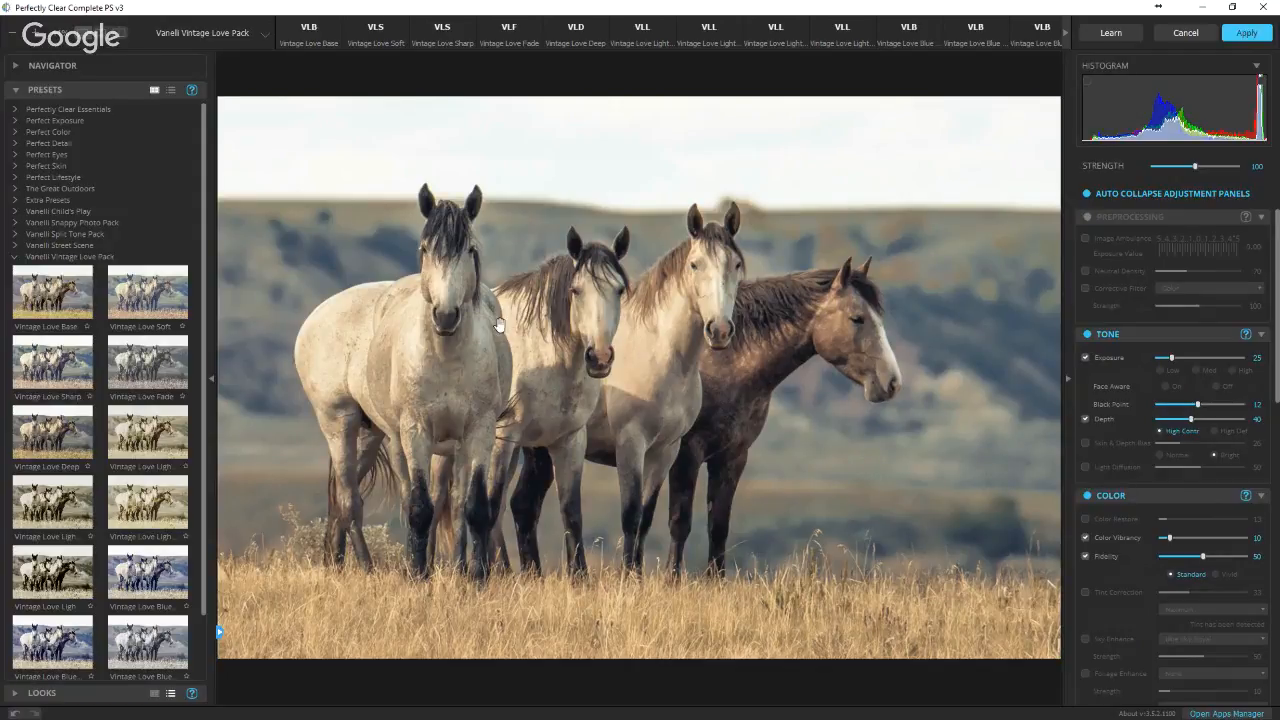
click(1245, 31)
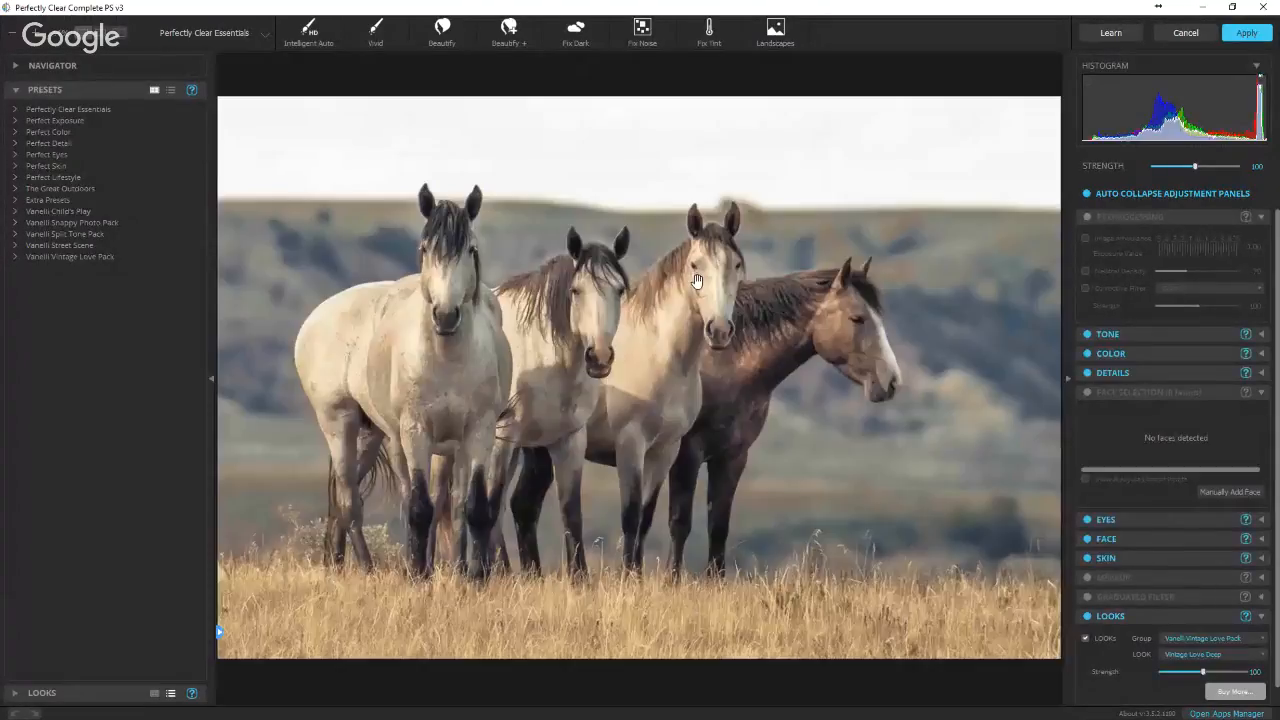
- Try the Vivid preset from Perfectly Clear Essentials on the photo
click(843, 306)
mouse_move(217, 632)
mouse_down()
mouse_move(509, 629)
mouse_move(218, 632)
mouse_up()
click(372, 37)
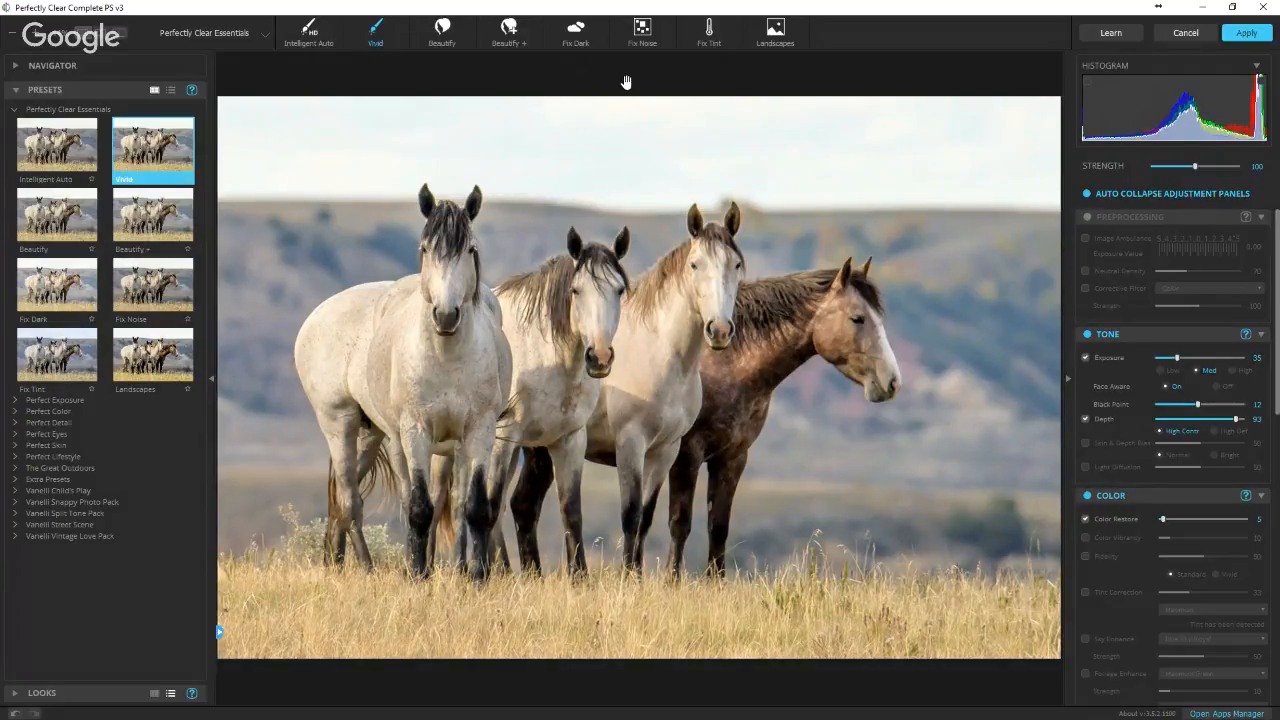
- Try the Vintage Love Deep preset from the Vanelli Vintage Love Pack with Exposure set to 111
click(18, 537)
click(426, 399)
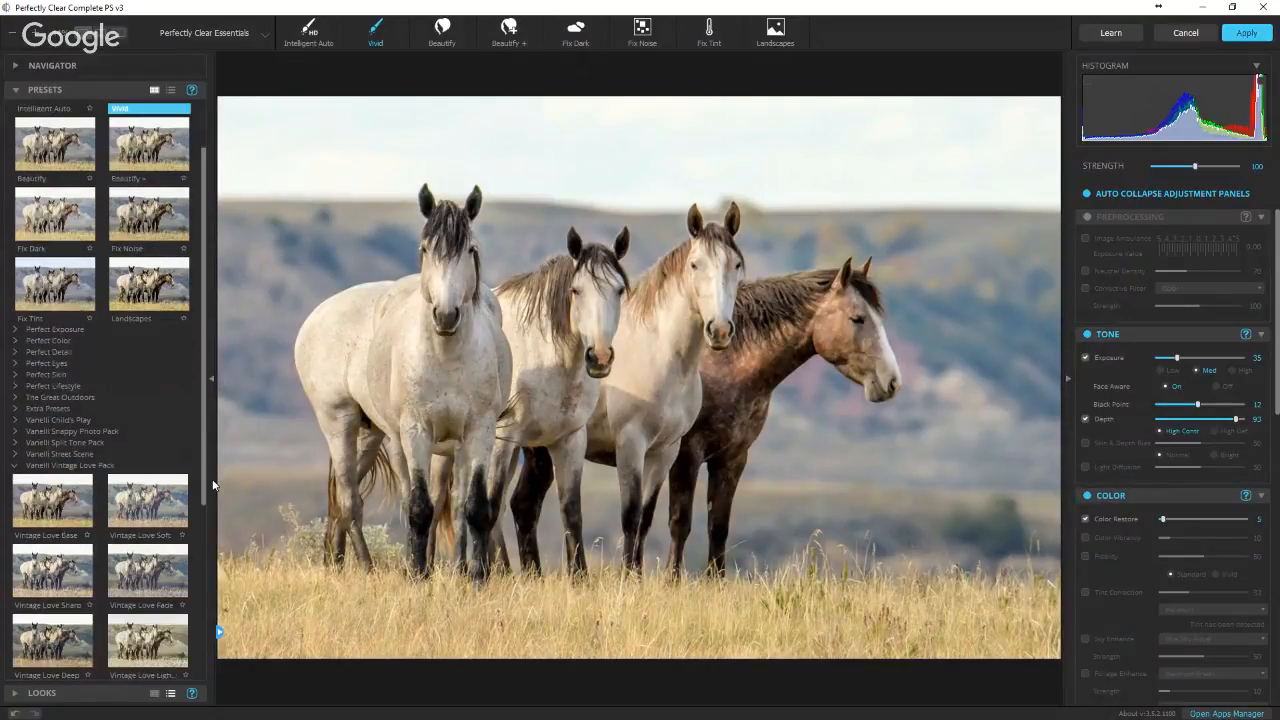
scroll(60, 400, down, 5)
click(78, 484)
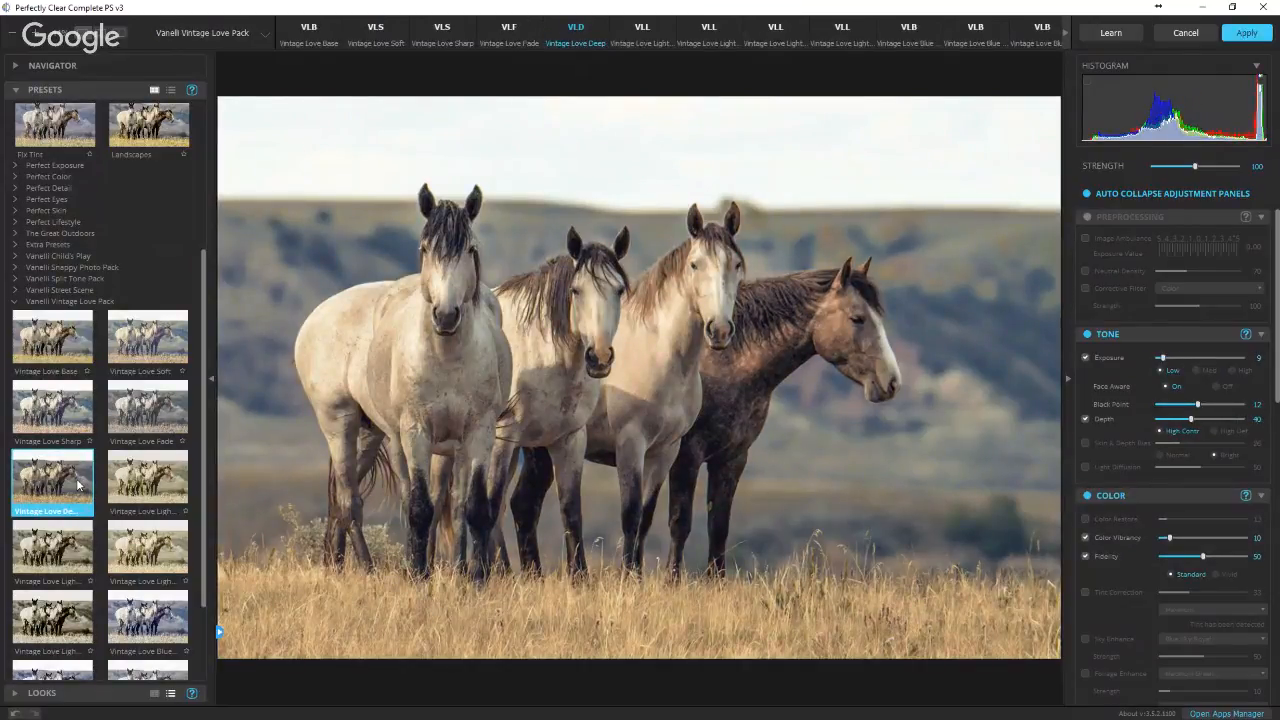
click(253, 36)
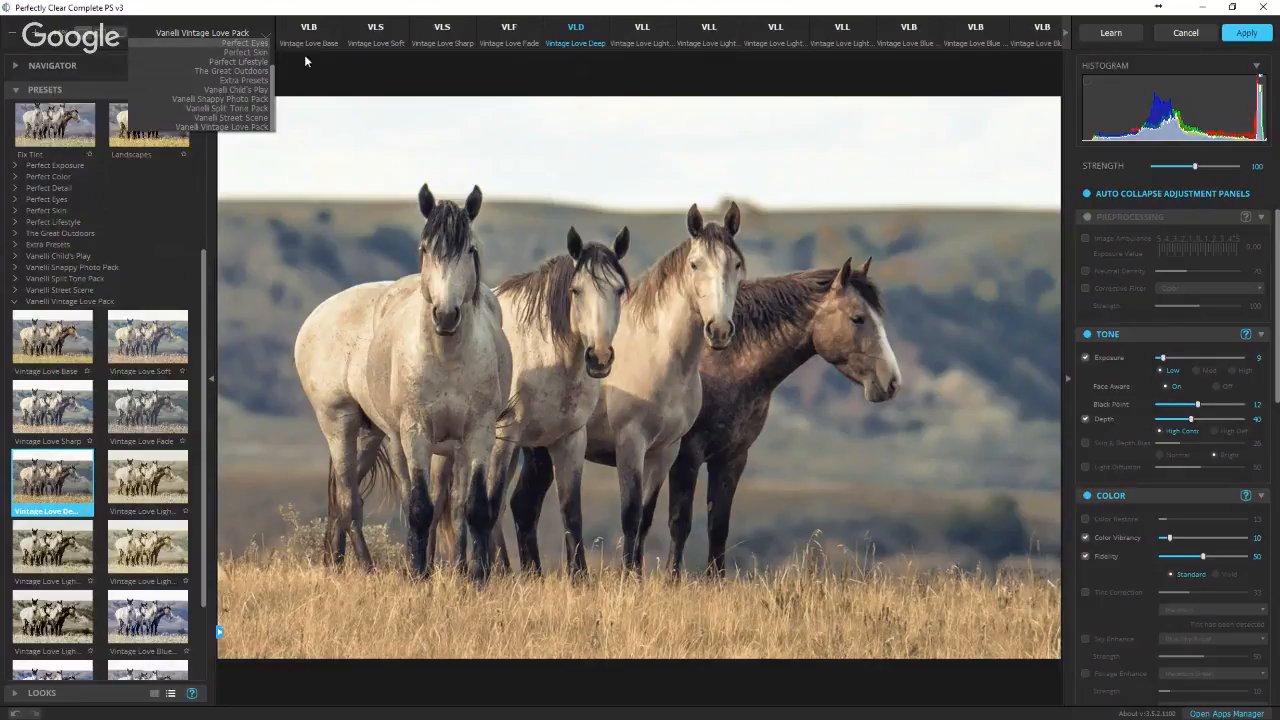
click(305, 83)
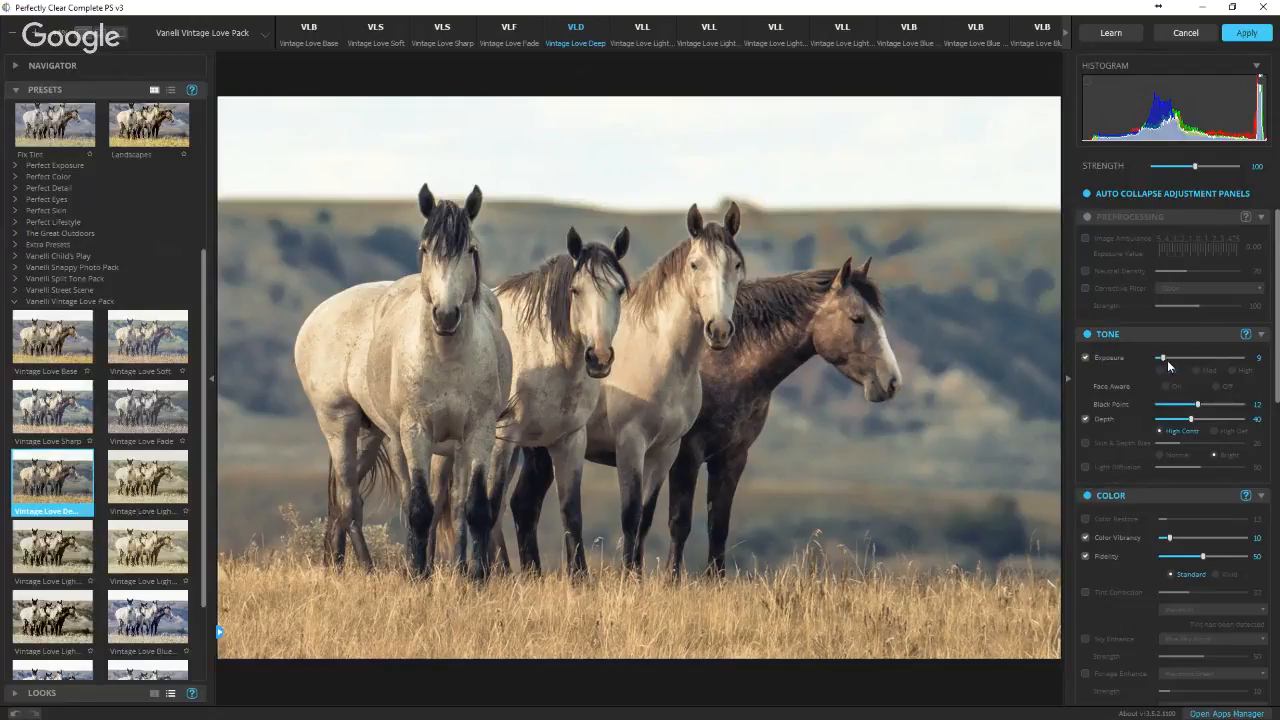
drag(1167, 360, 1221, 364)
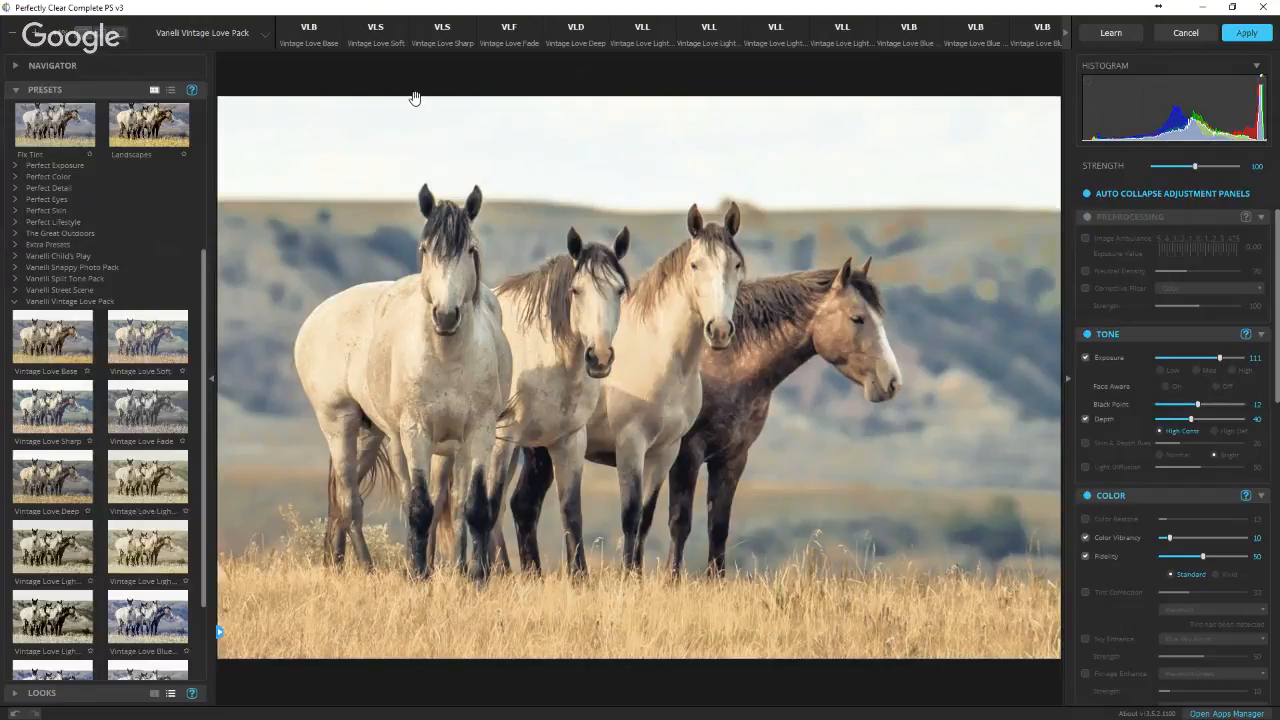
- View the Perfect Eyes preset group, switch to Perfectly Clear Essentials, and choose the Intelligent Auto preset
click(259, 35)
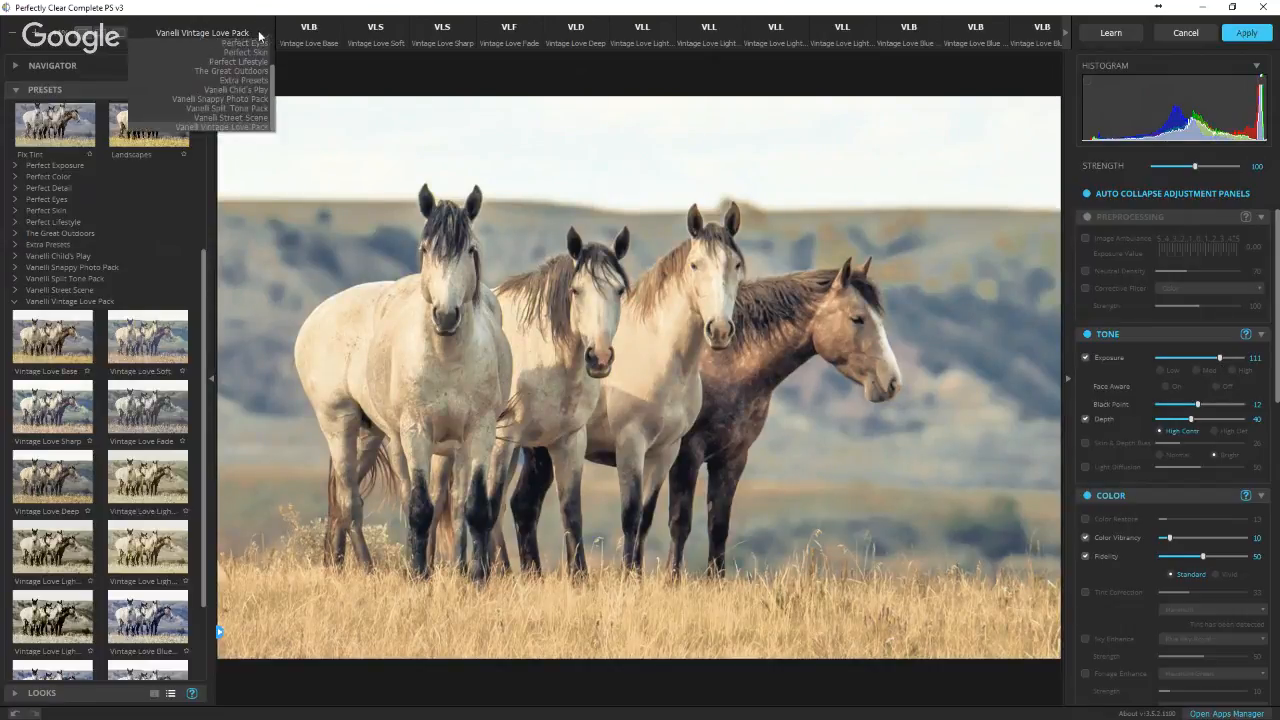
click(255, 45)
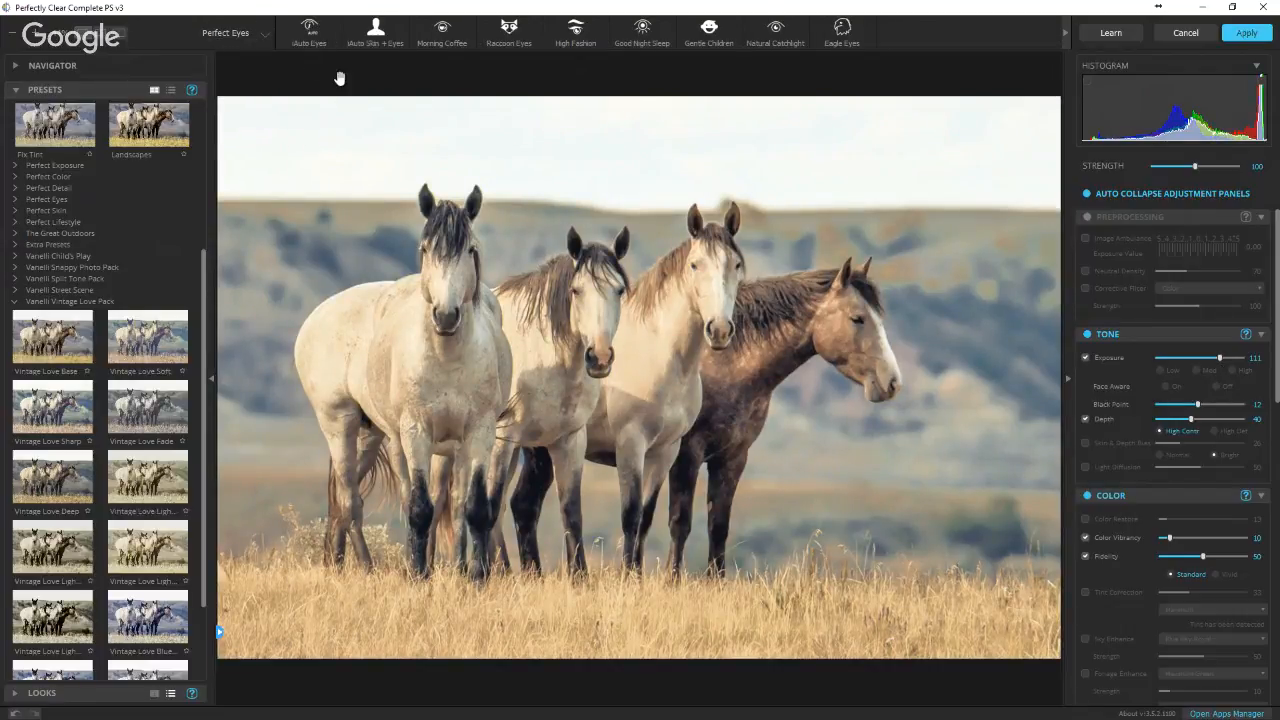
click(255, 34)
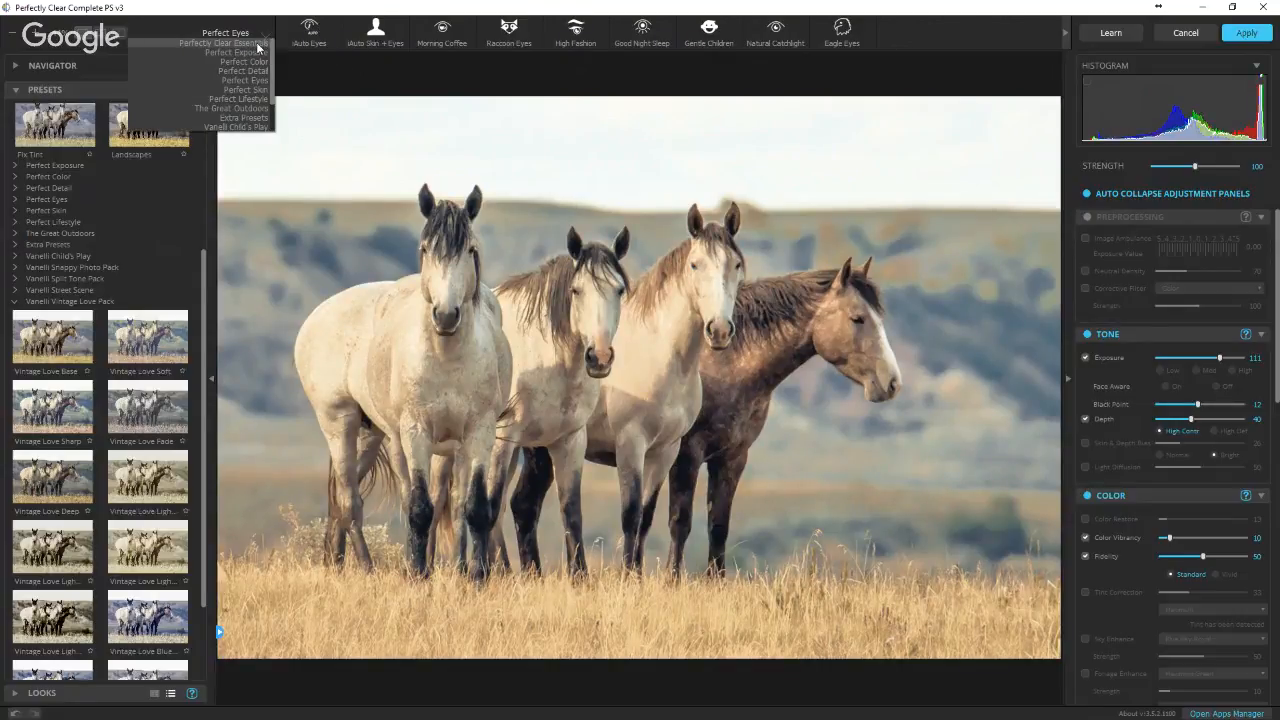
click(255, 43)
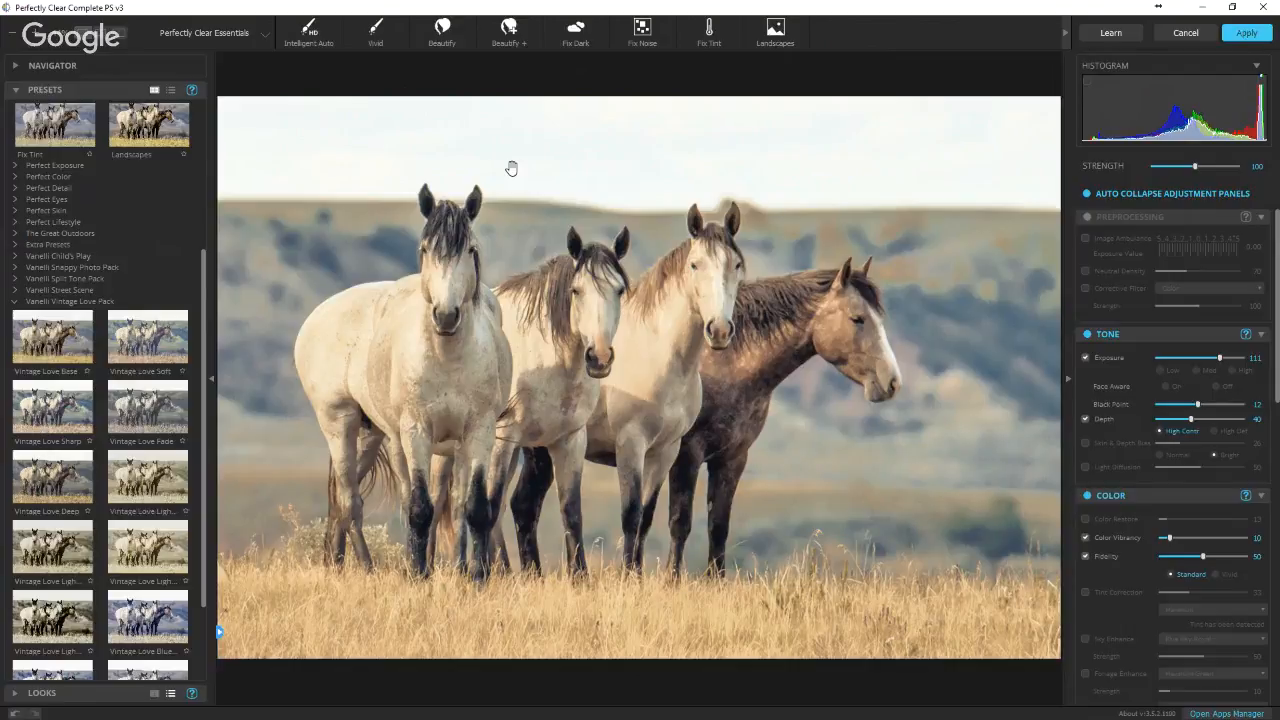
click(316, 45)
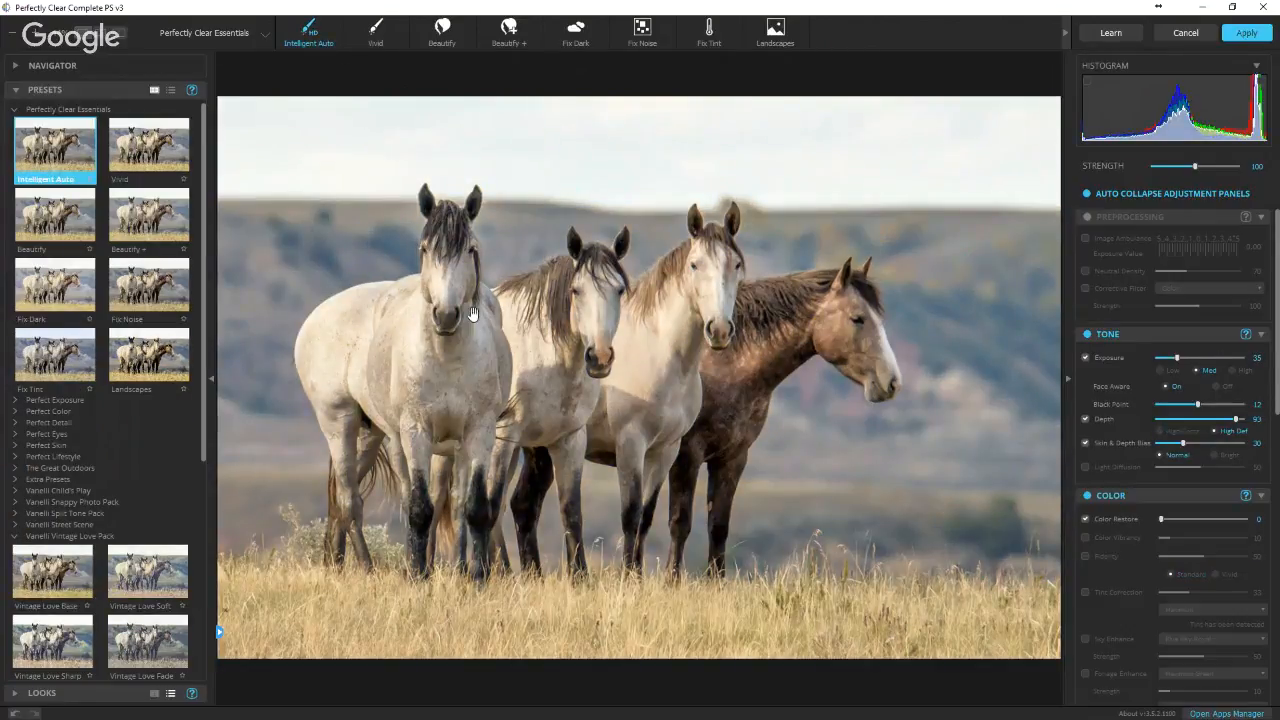
- Compare the High Contrast and High Def modes of the Depth correction on the photo, finishing on High Contrast
click(565, 311)
click(1172, 431)
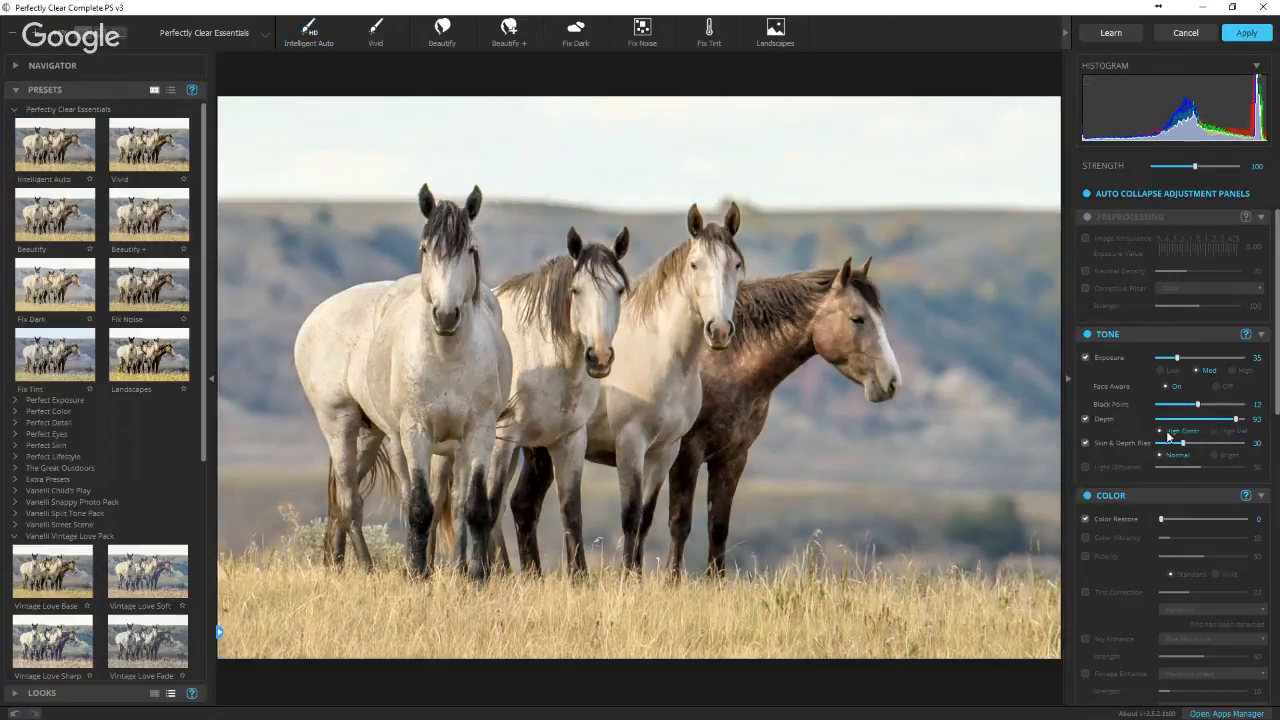
click(1216, 430)
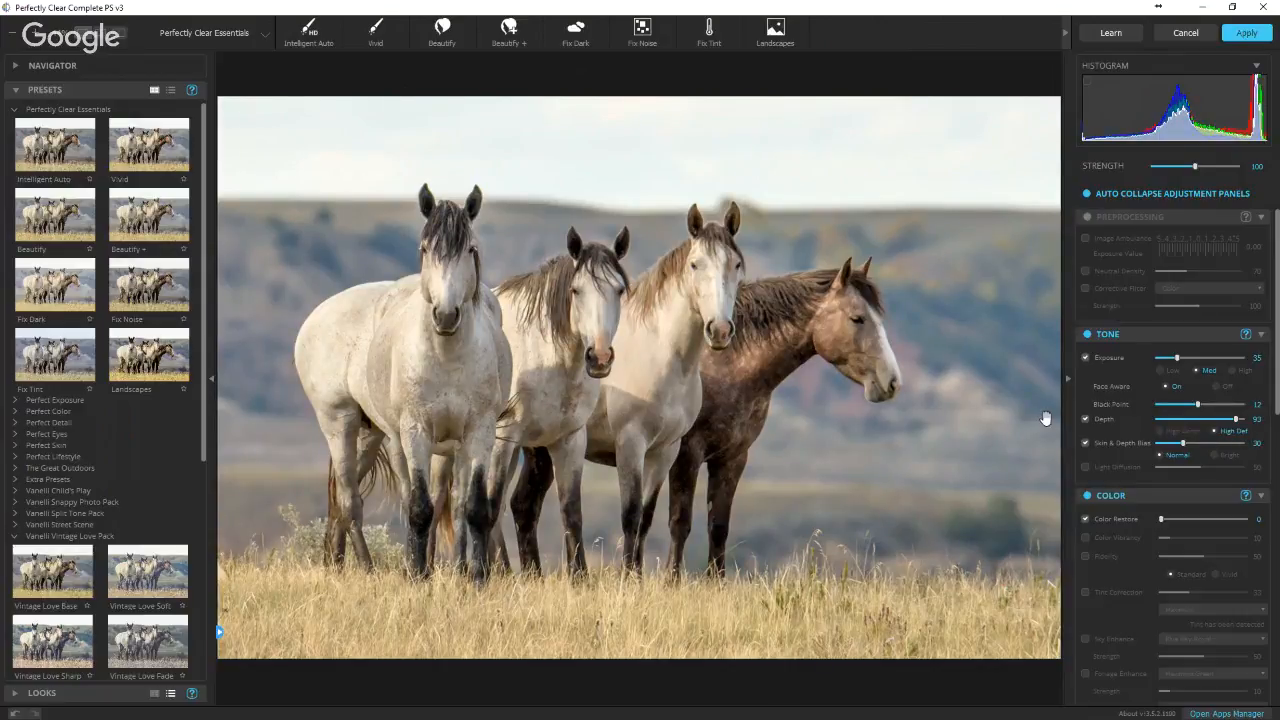
click(1168, 432)
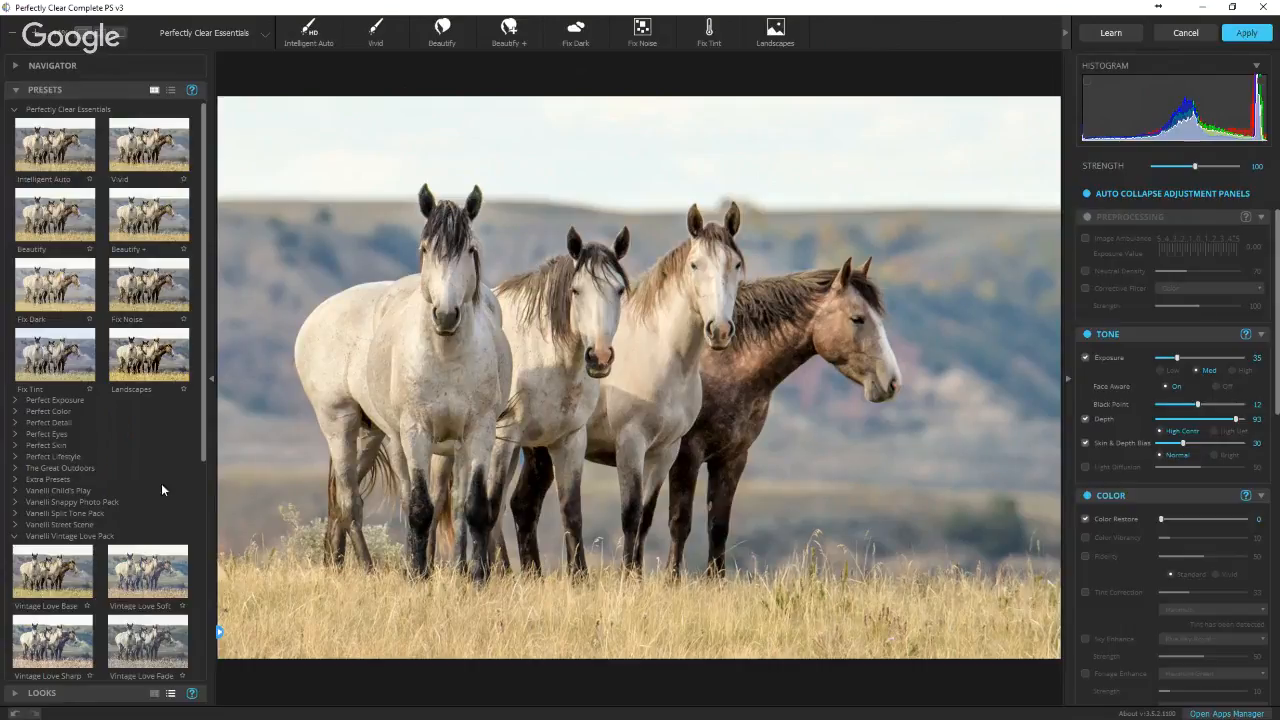
- Choose the Vintage Love Deep preset from the Vanelli Vintage Love Pack and apply it to the smart object
scroll(140, 560, down, 2)
scroll(137, 578, down, 2)
click(55, 570)
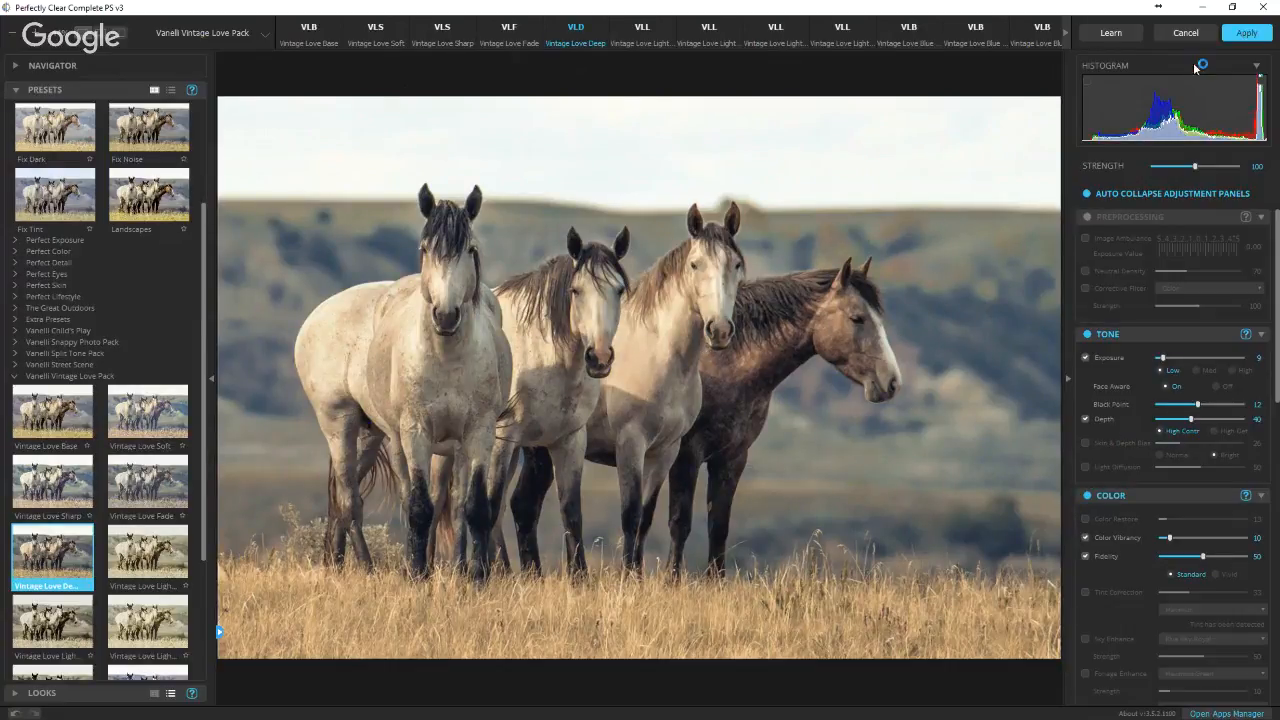
click(1246, 32)
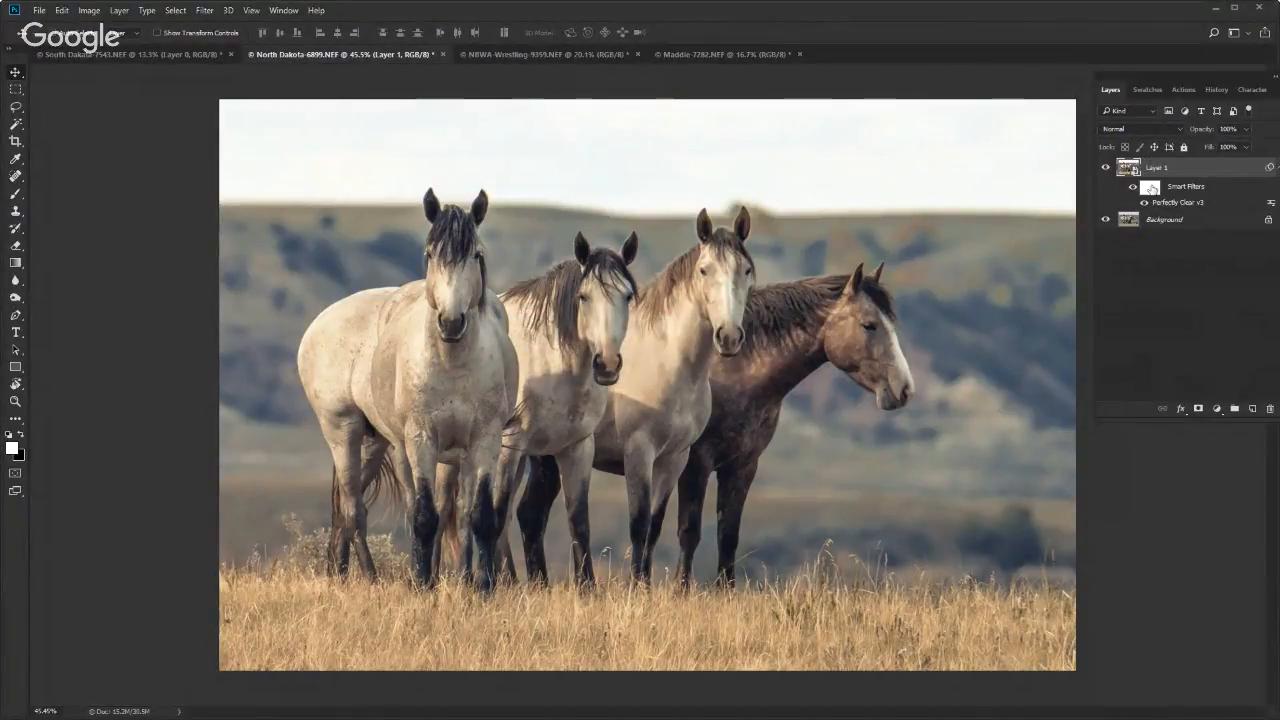
- Add a second Perfectly Clear v3 filter to the smart object and lower its overall Strength to 30
click(202, 10)
mouse_move(254, 304)
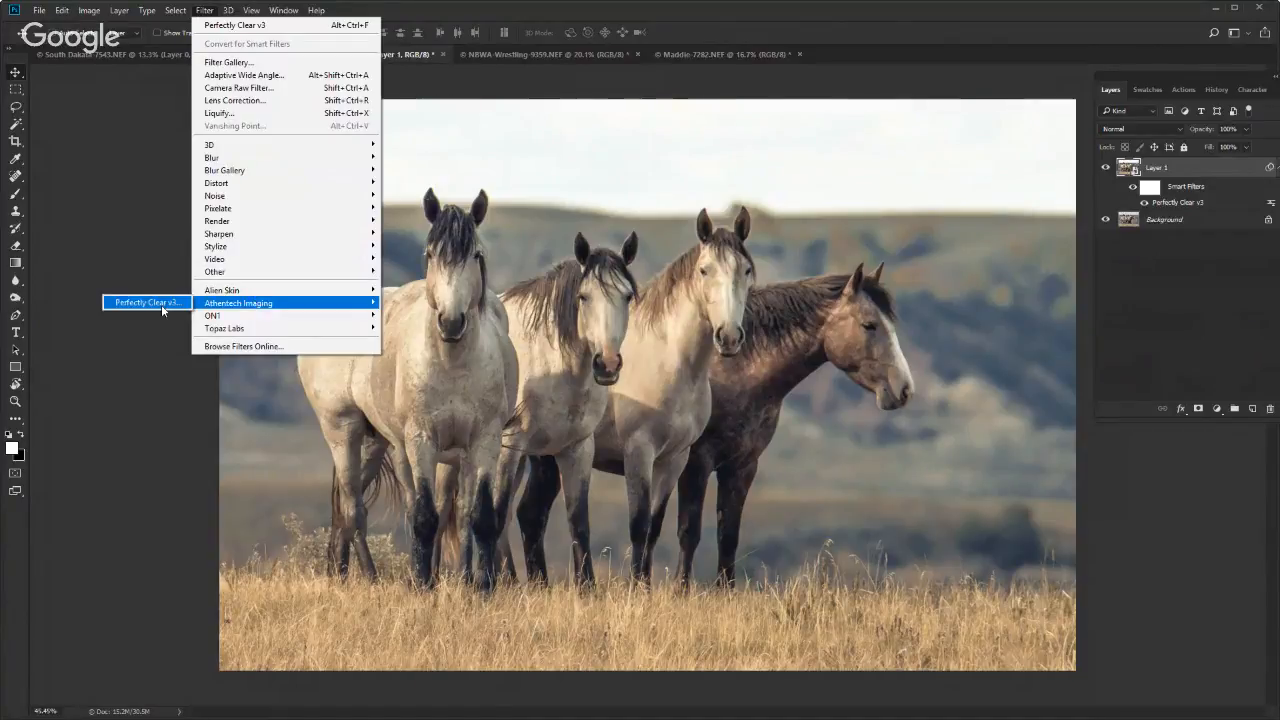
click(160, 305)
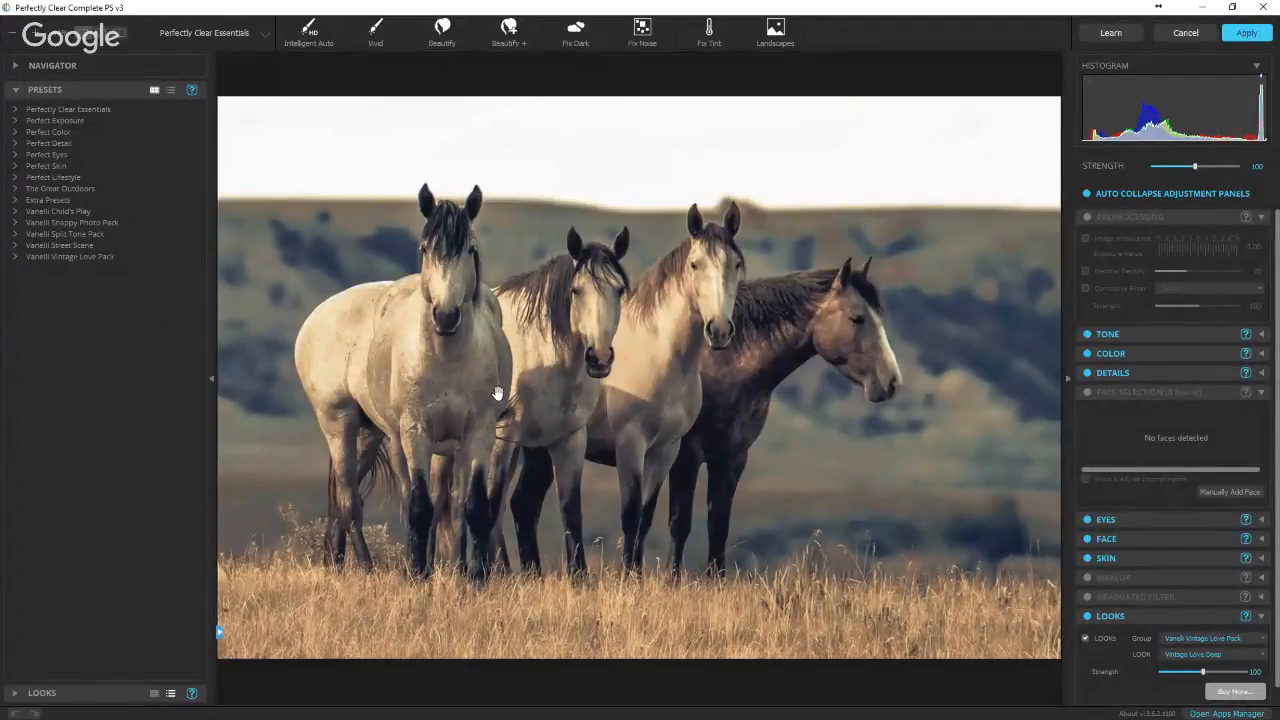
drag(492, 397, 496, 396)
click(1261, 336)
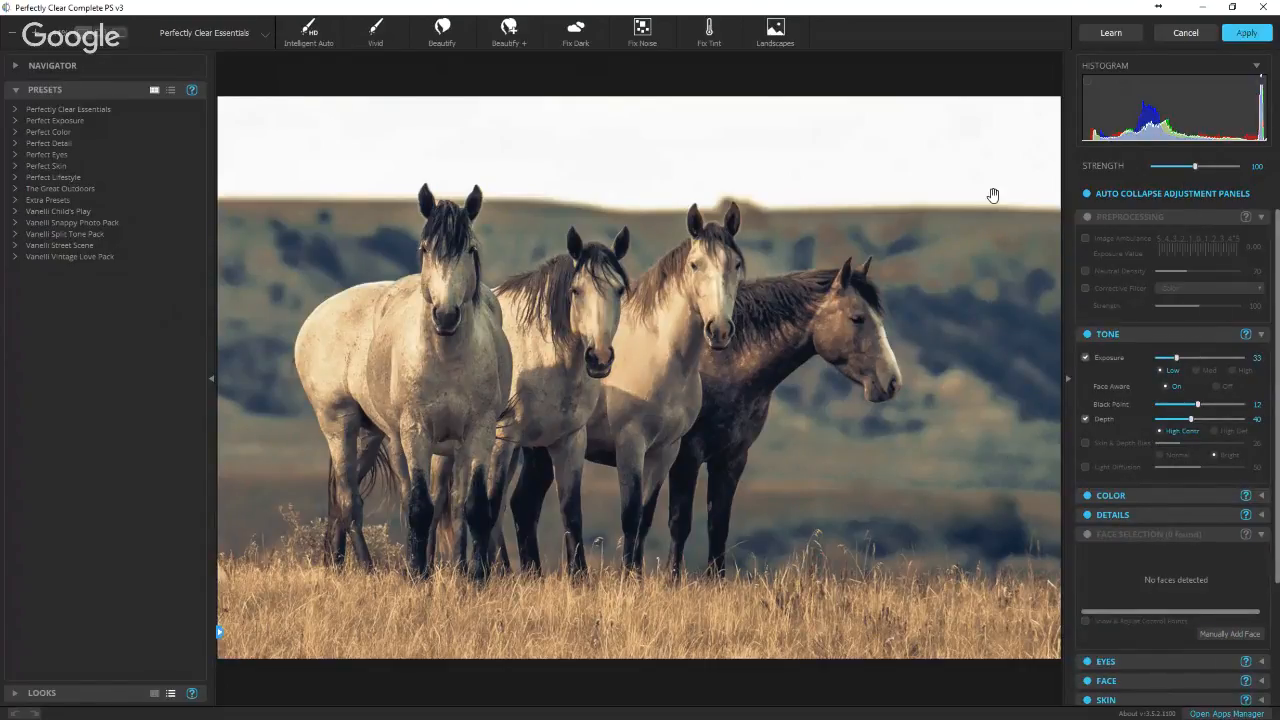
mouse_move(1195, 172)
mouse_down()
mouse_move(1165, 173)
mouse_move(1228, 173)
mouse_move(1178, 172)
mouse_up()
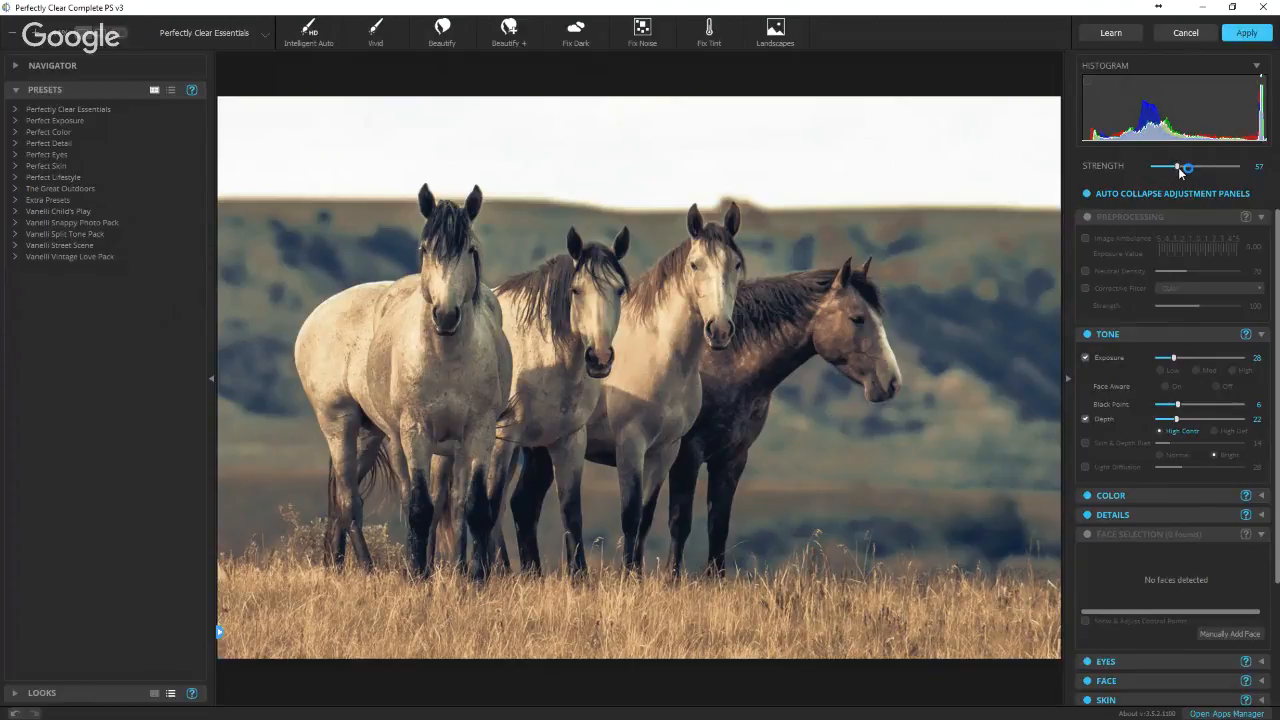
mouse_move(1180, 172)
mouse_down()
mouse_move(1158, 172)
mouse_move(1188, 169)
mouse_move(1170, 170)
mouse_up()
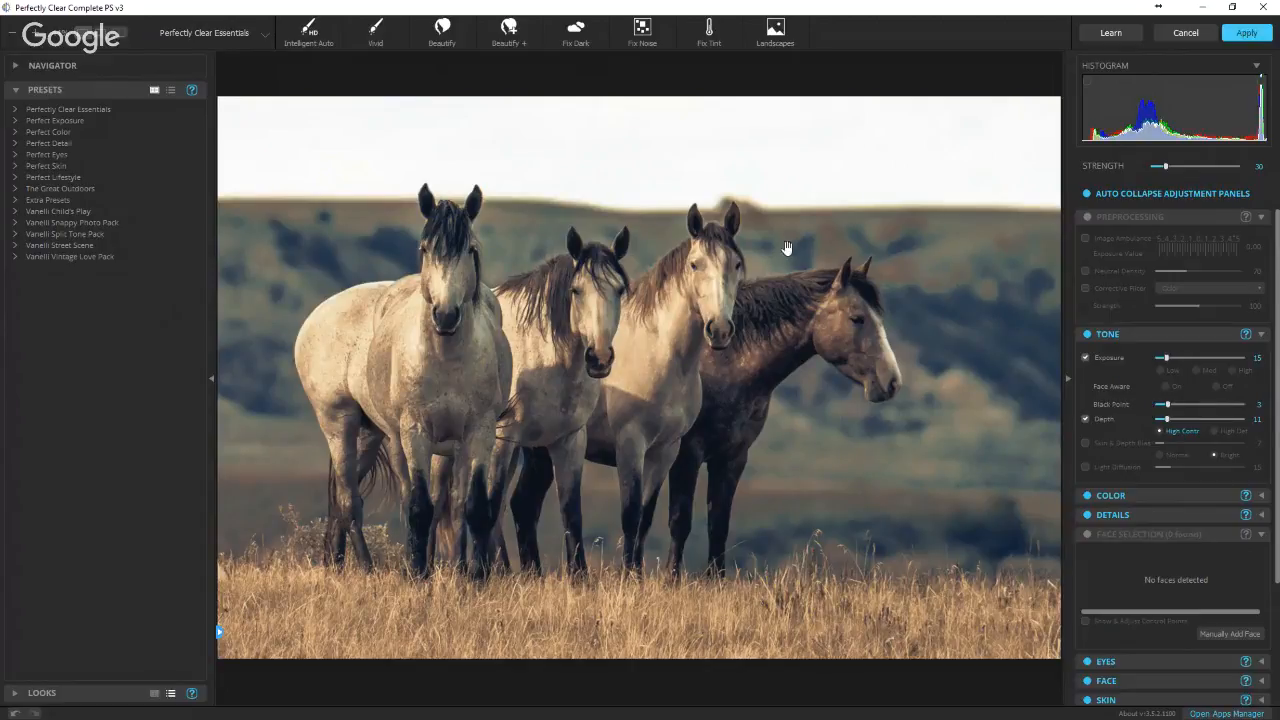
- Reduce the strength of the Vintage Love Deep look to 59 and apply the filter
click(14, 692)
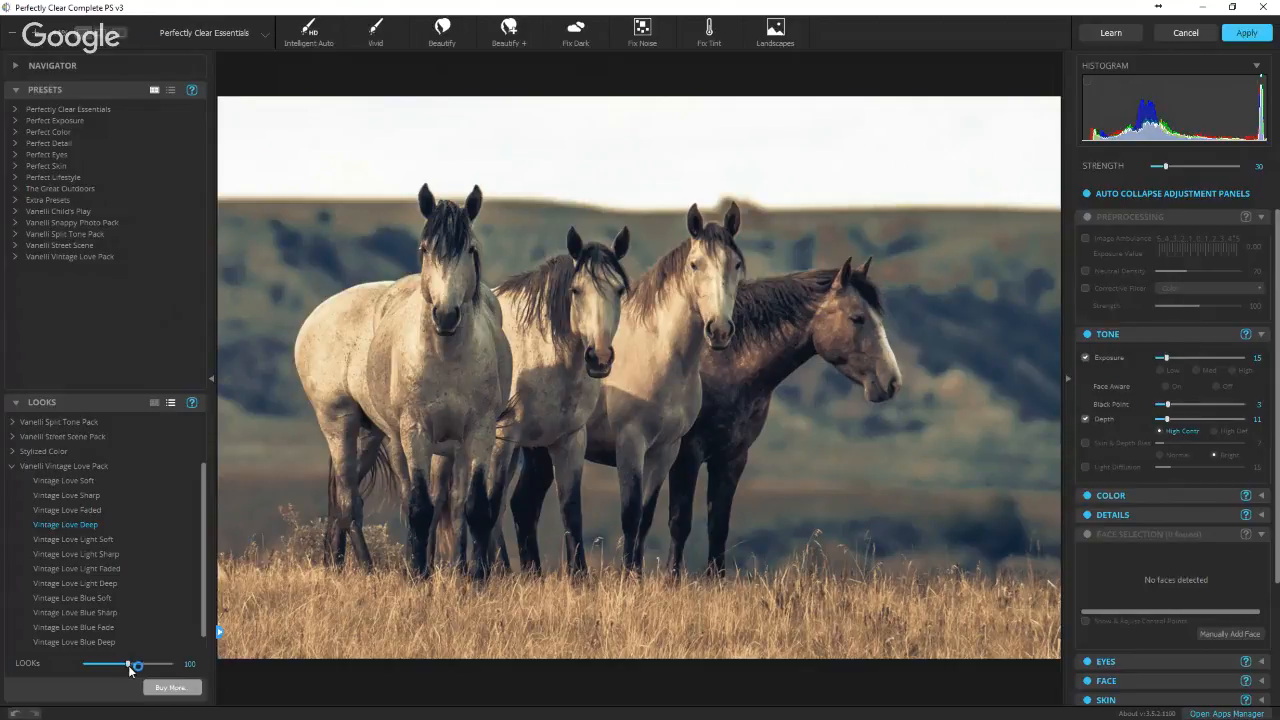
drag(129, 671, 68, 668)
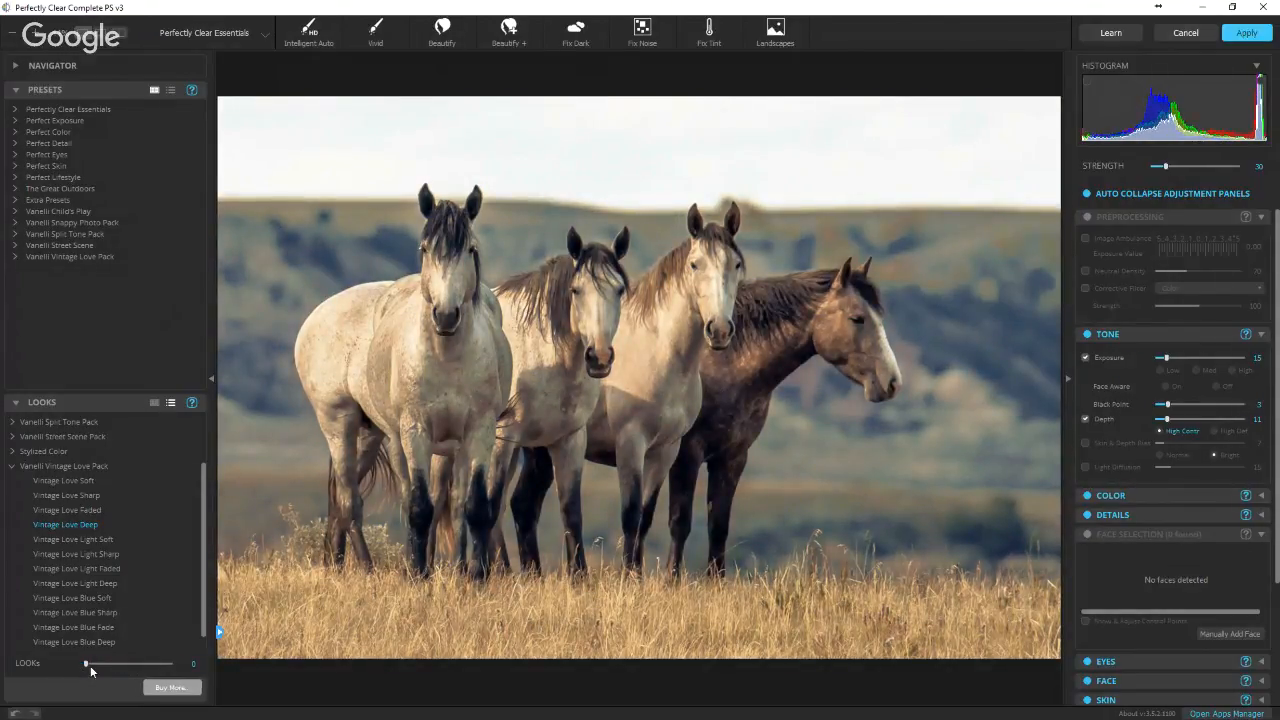
drag(90, 665, 111, 668)
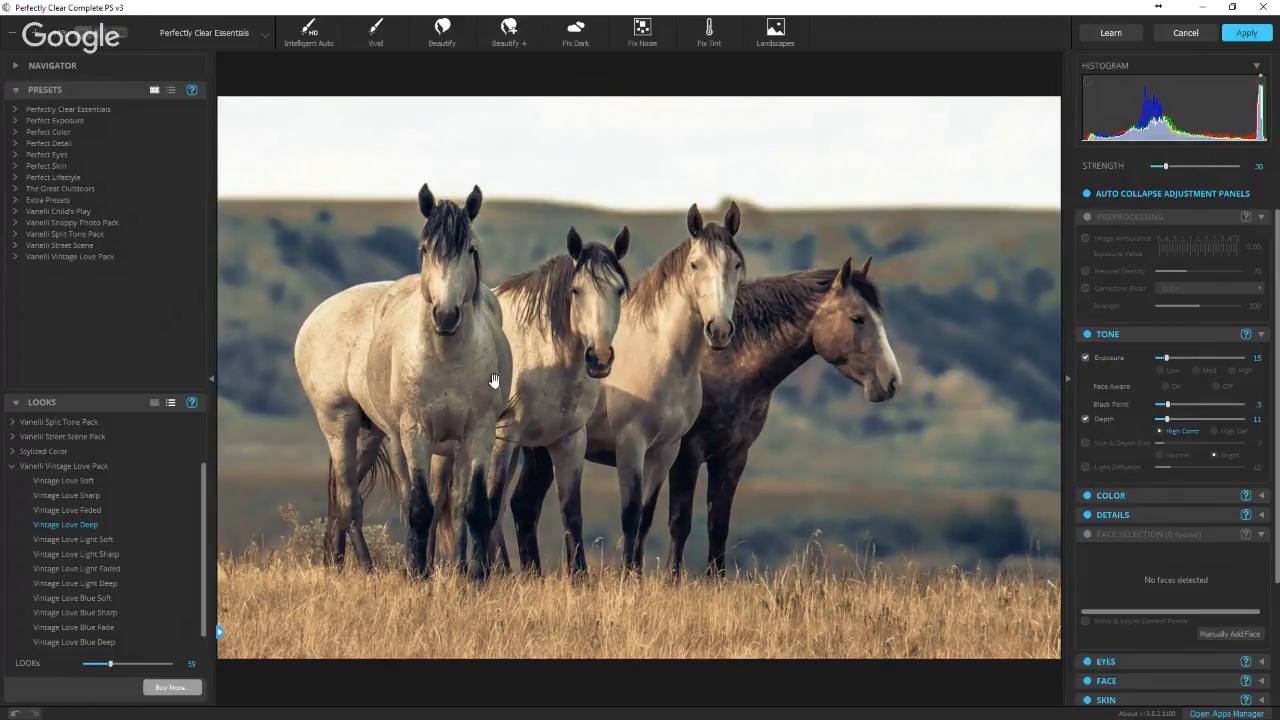
click(1246, 32)
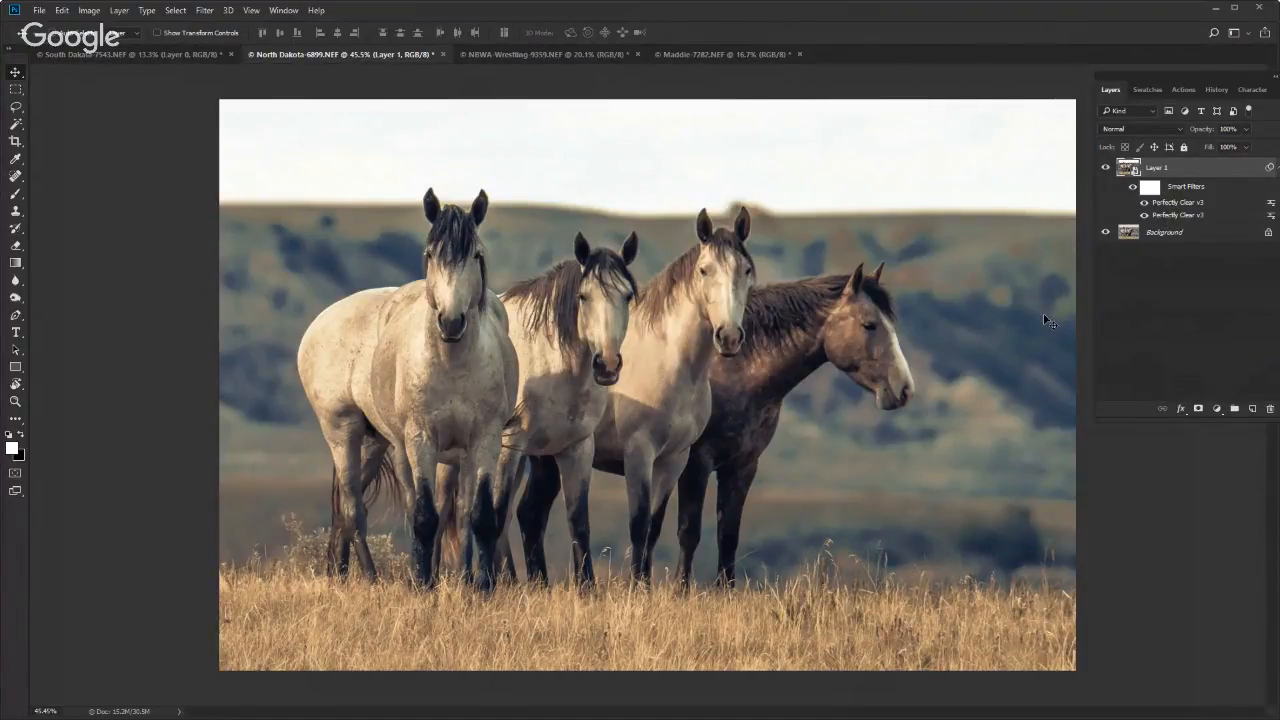
- Hide the upper Perfectly Clear v3 smart filter and check the photo's dimensions in Image Size without resizing it
click(1145, 204)
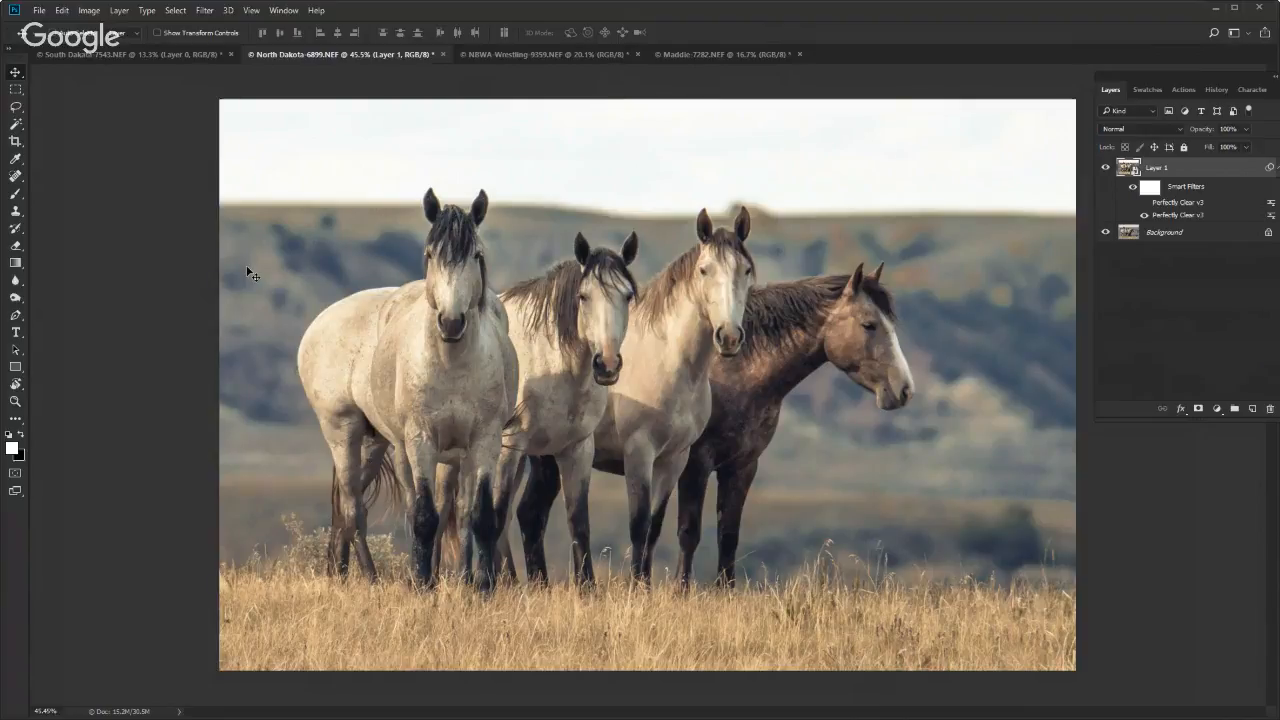
click(94, 20)
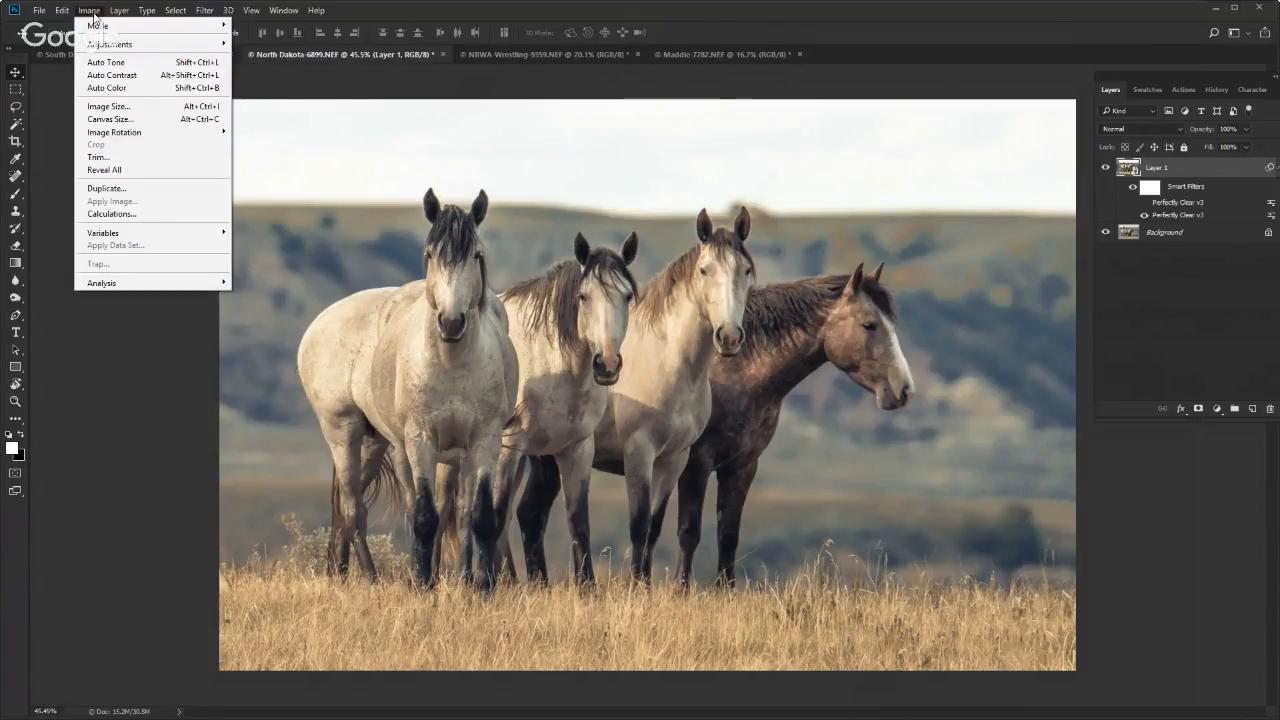
click(141, 113)
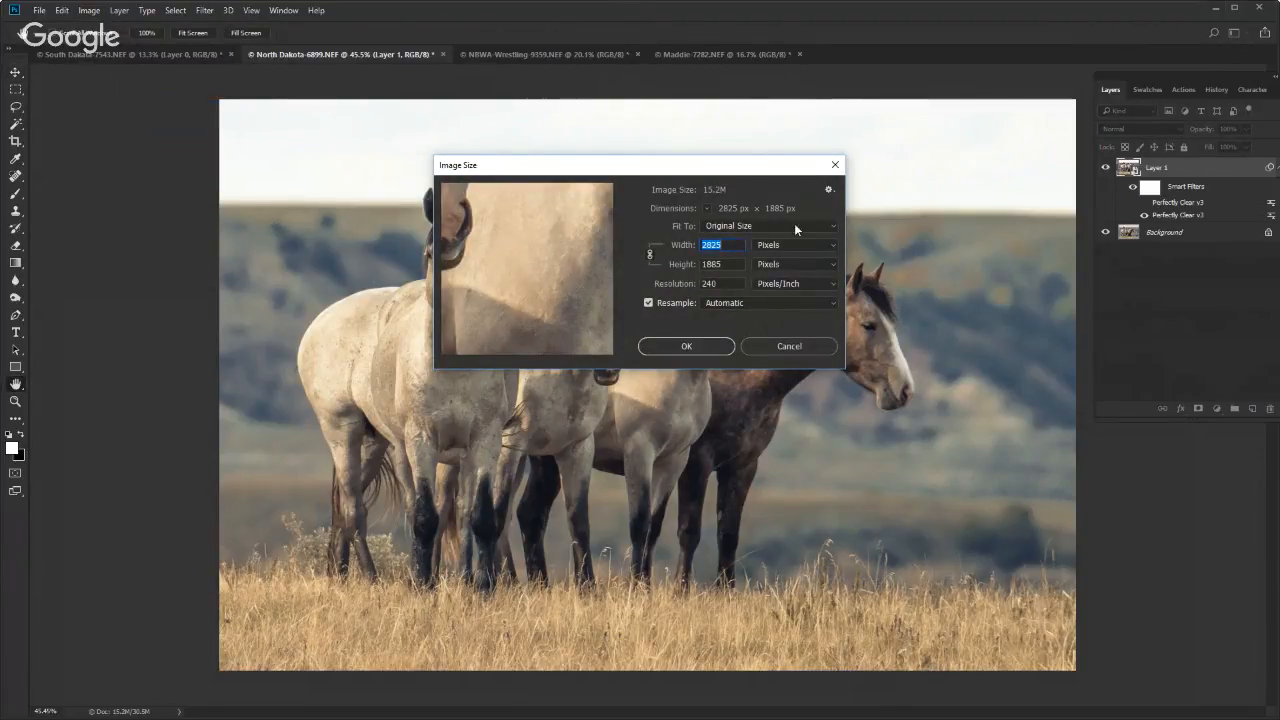
drag(752, 167, 1000, 334)
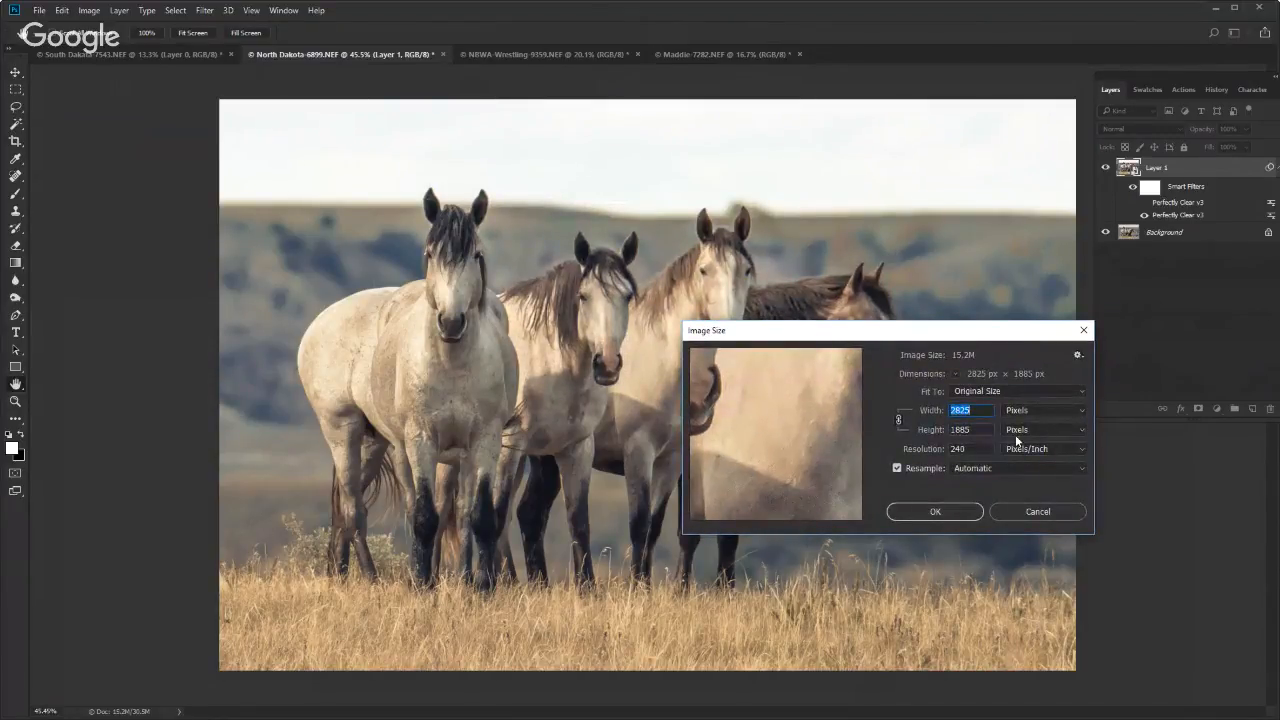
click(1040, 511)
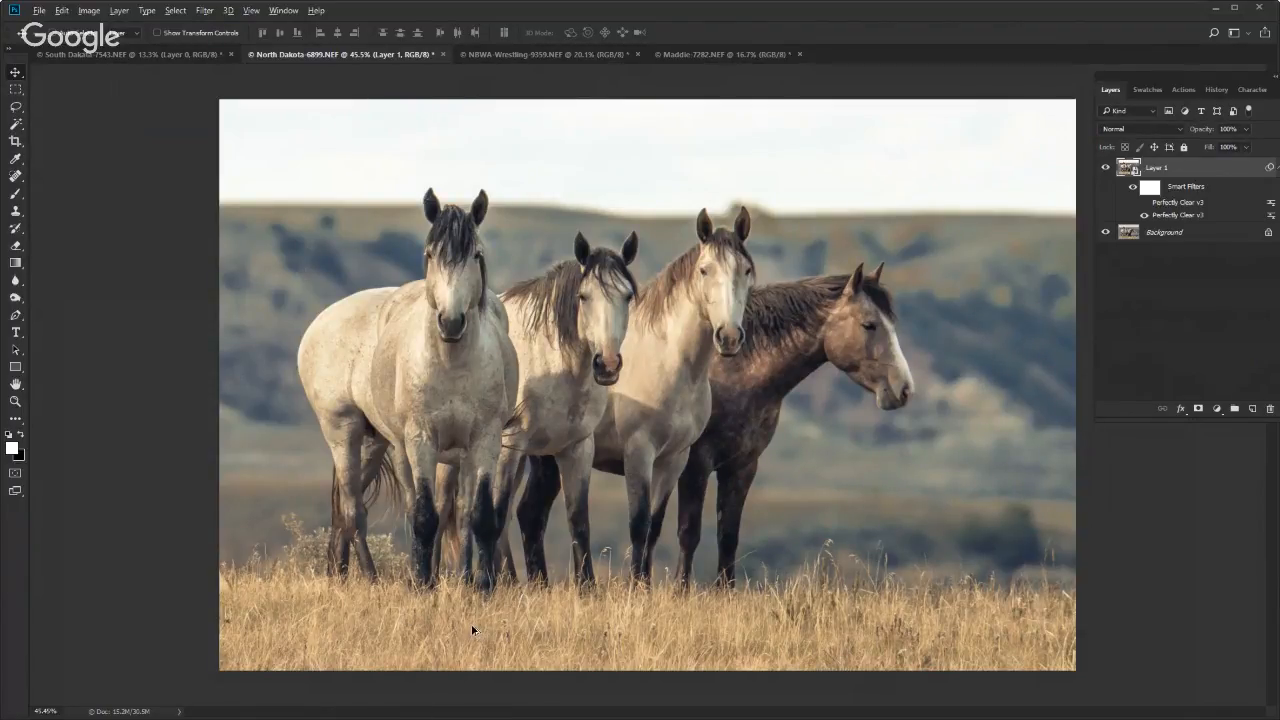
- Switch to the Google Hangouts window in Chrome to view the call, and return to Photoshop
key(alt+Tab)
key(Tab)
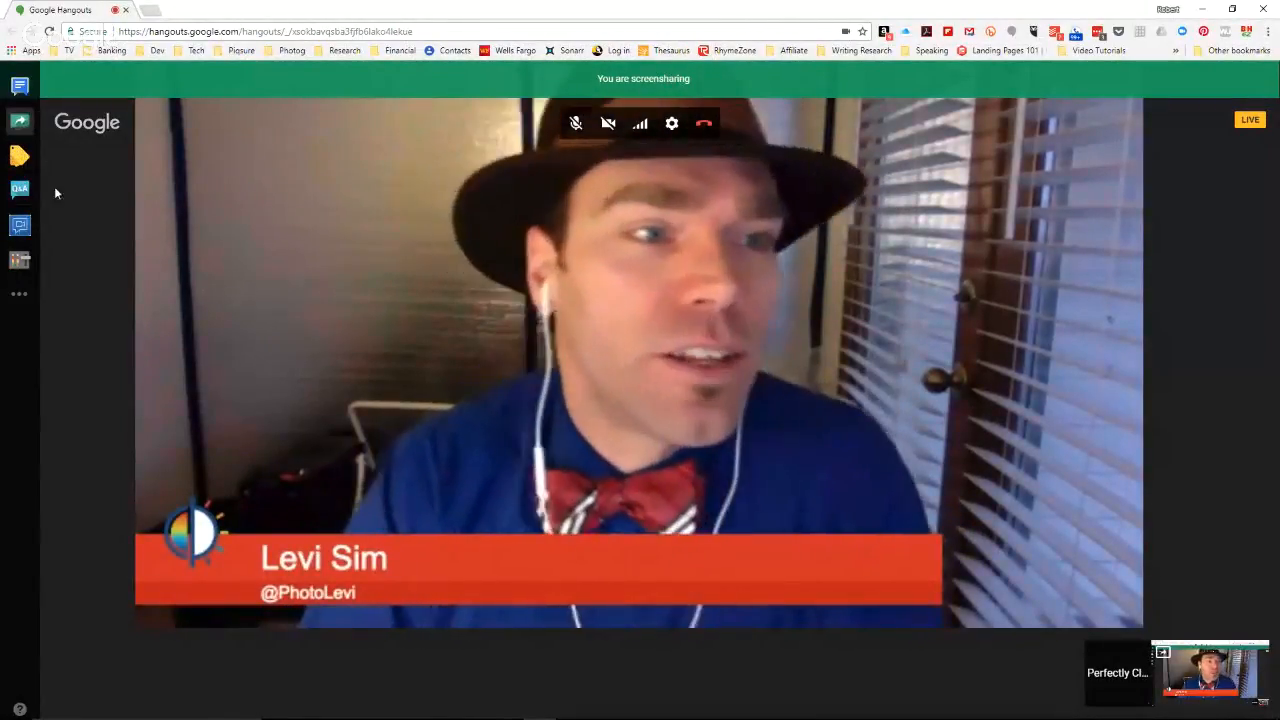
key(alt+Tab)
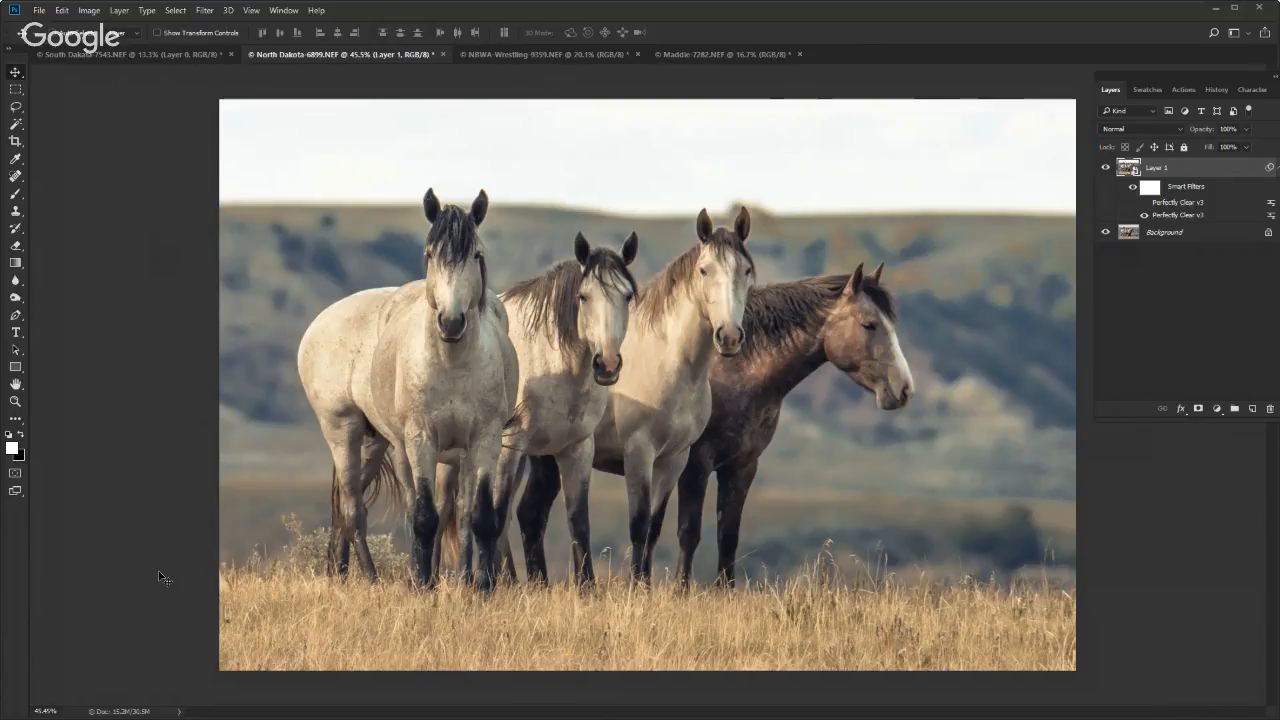
- Bring up the Google Hangouts screen-sharing notice and stop sharing the screen
key(alt+Tab)
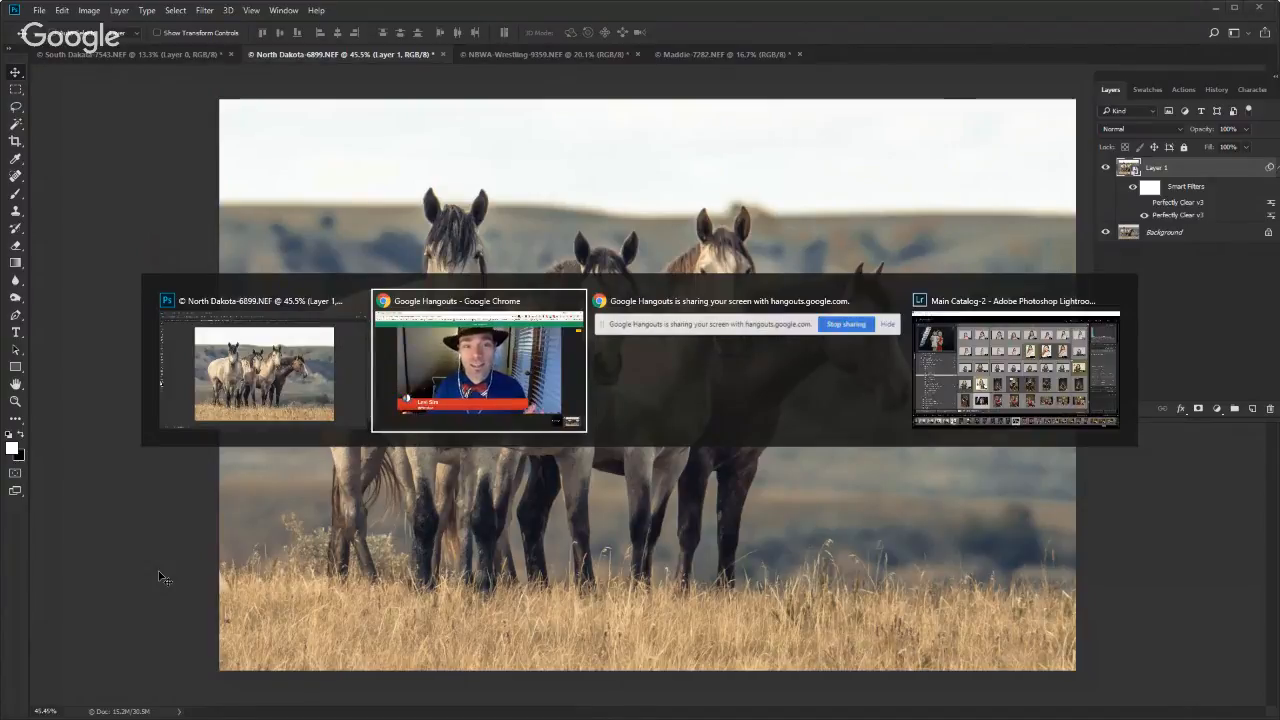
click(745, 381)
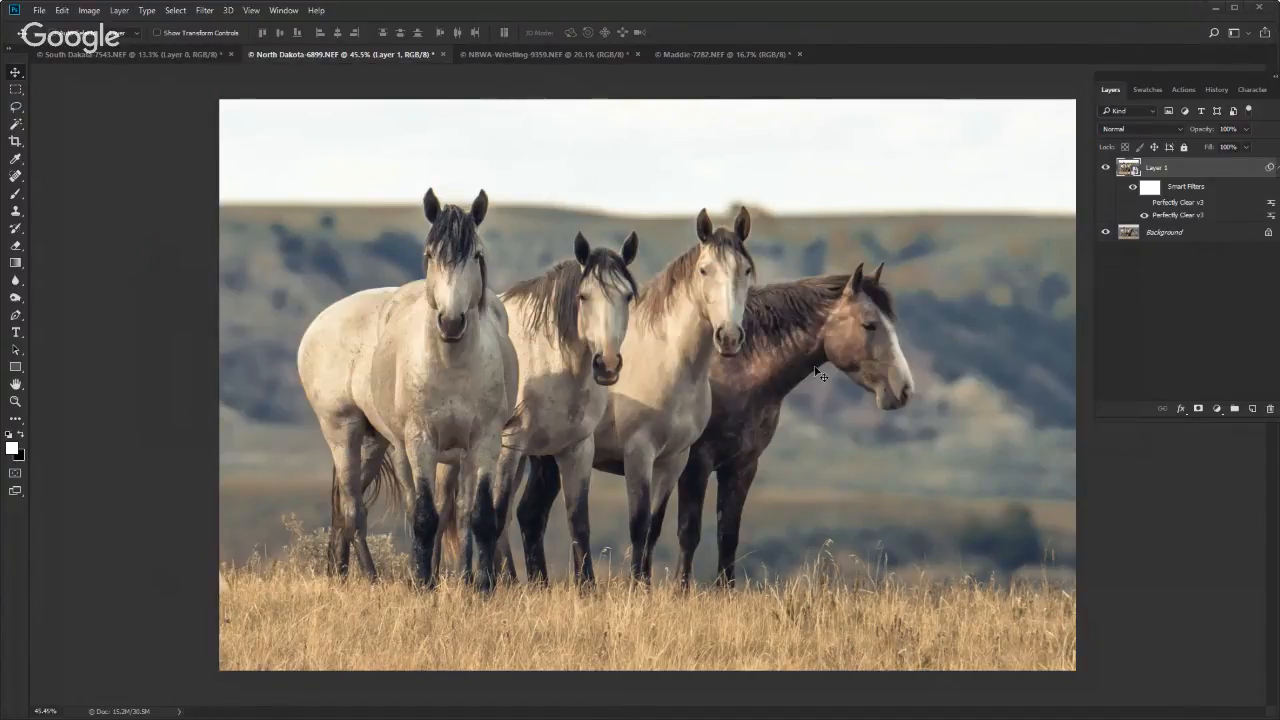
key(alt+Tab)
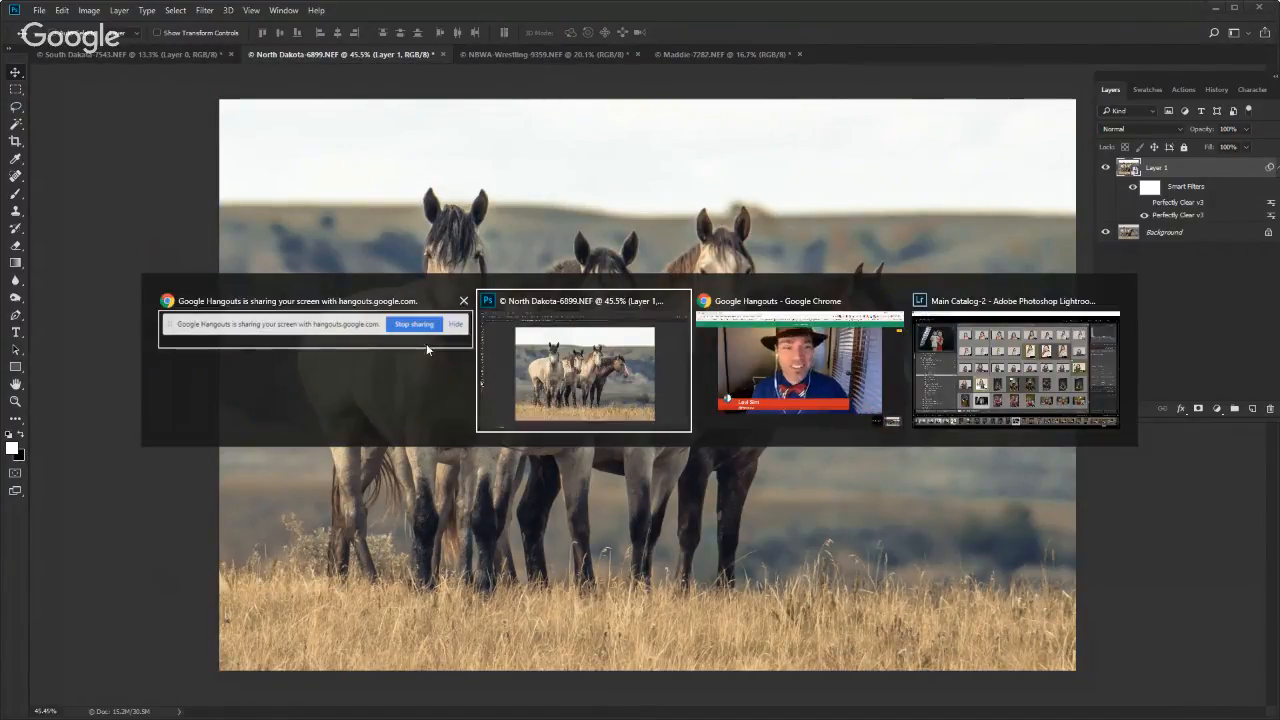
click(382, 356)
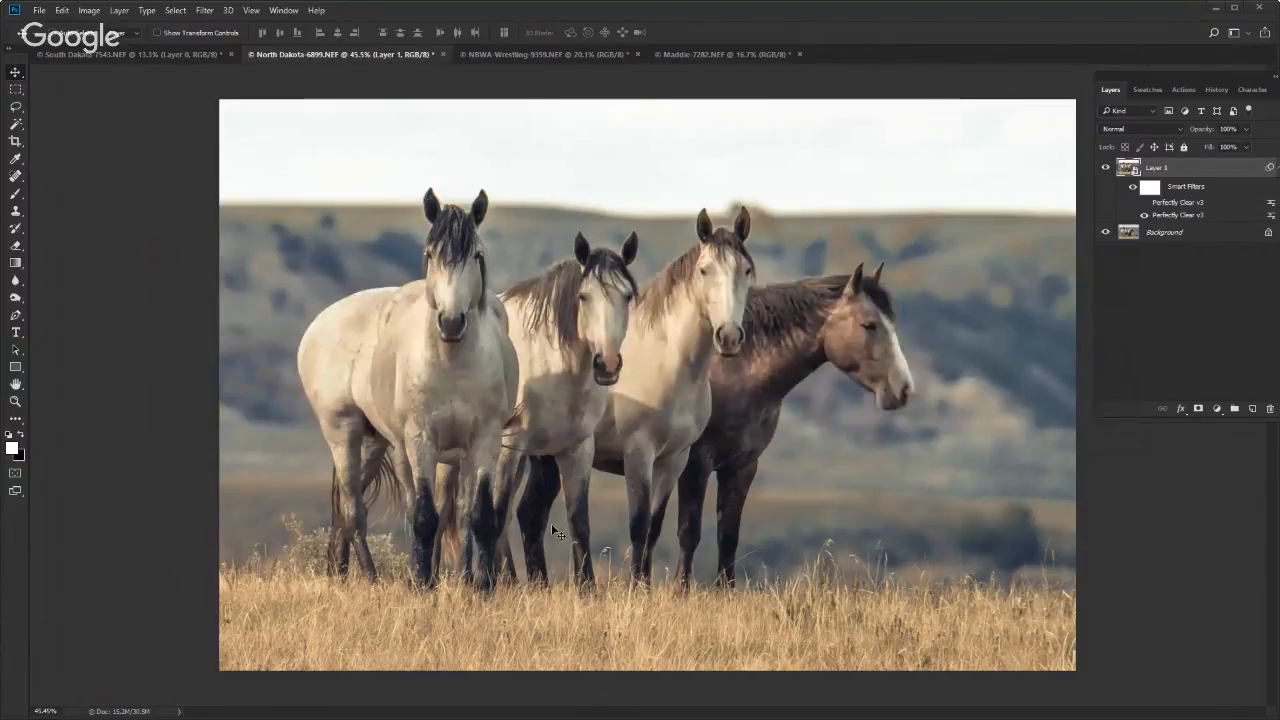
key(alt+Tab)
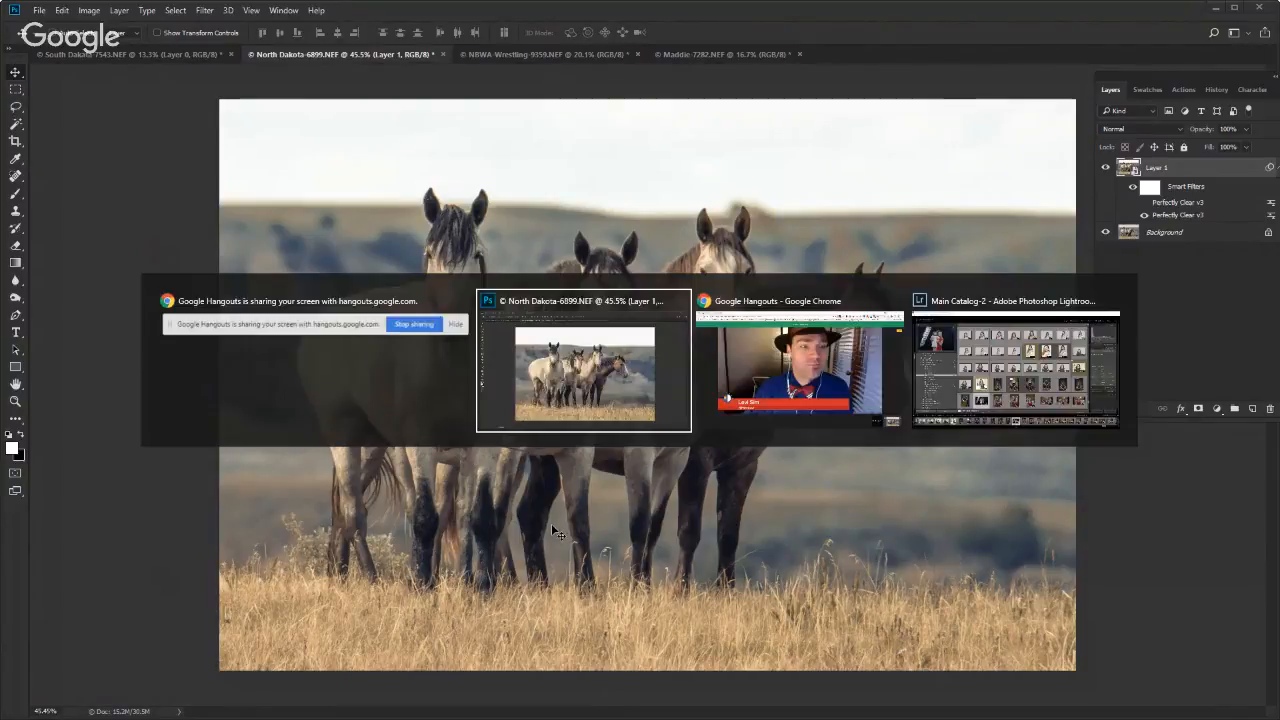
click(416, 327)
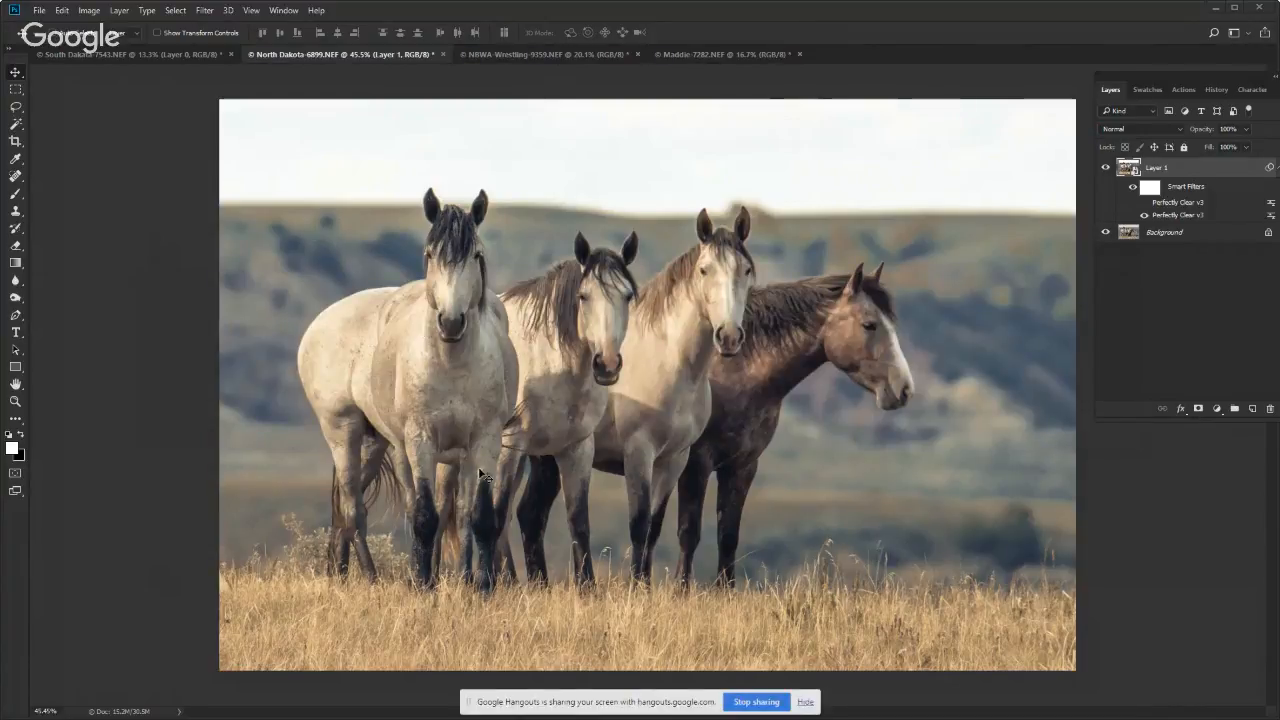
click(756, 702)
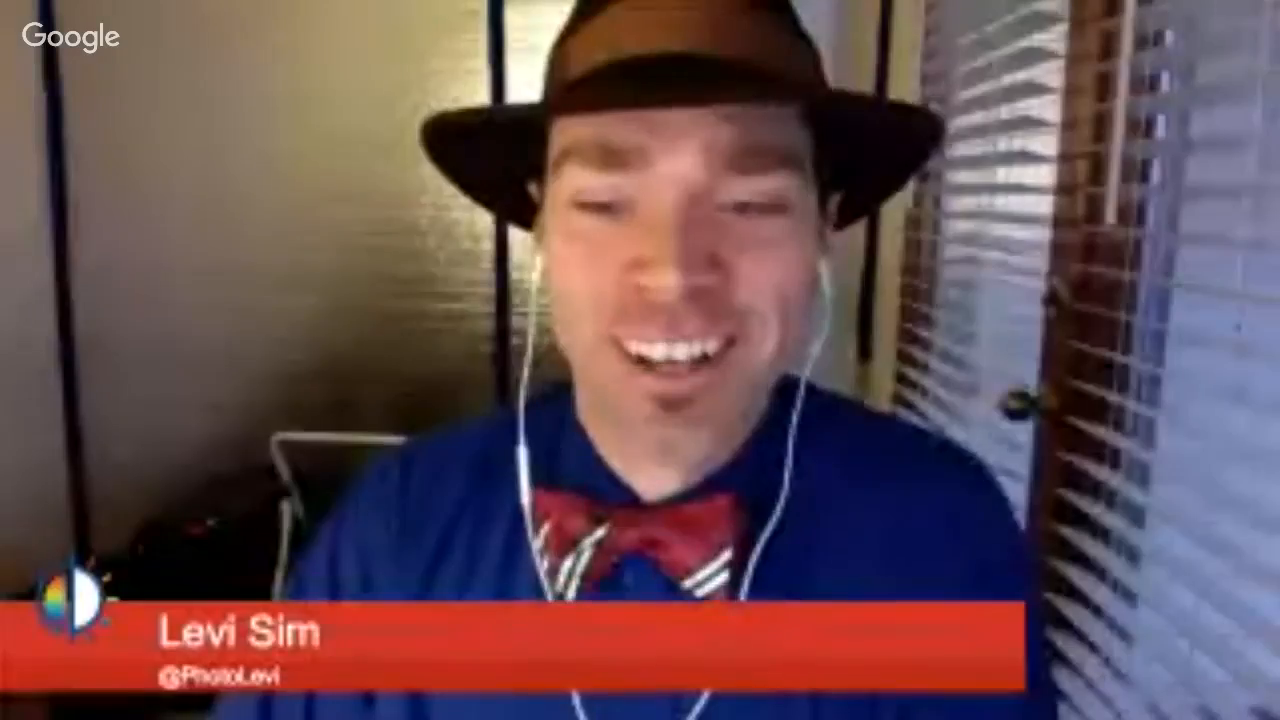
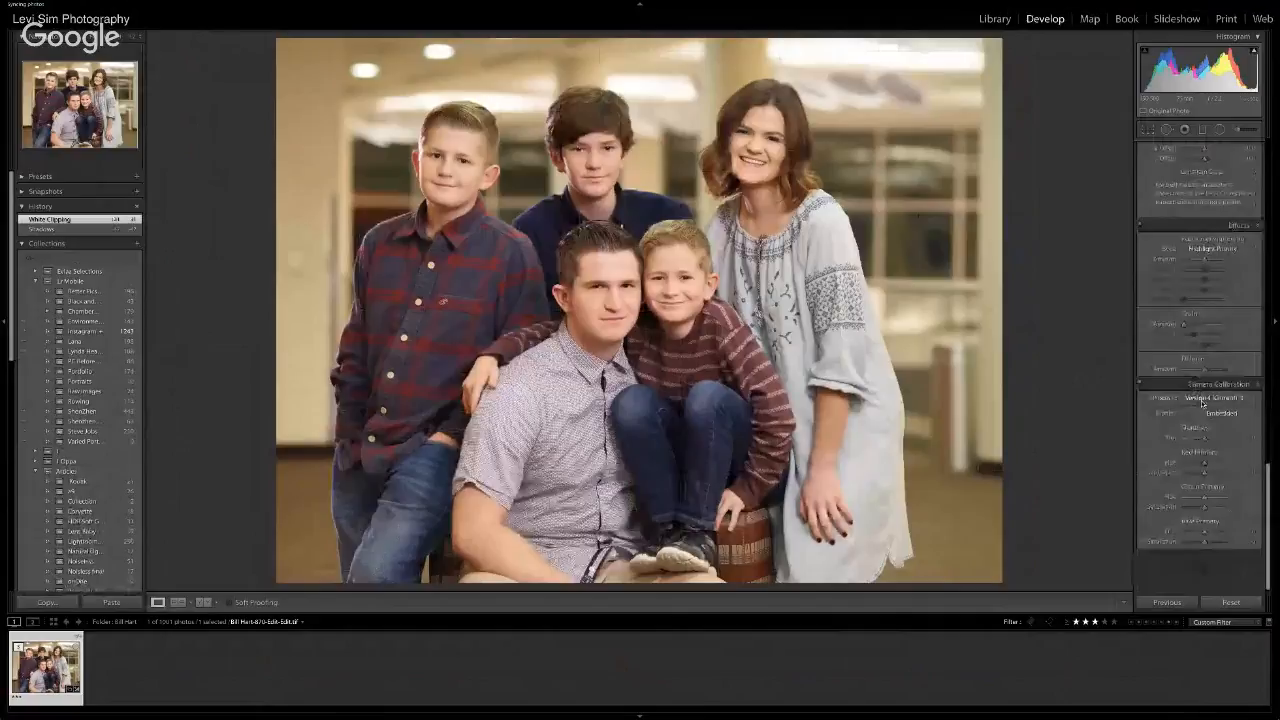
- Turn on Solo Mode for Lightroom's Develop adjustment panels, leaving only Effects expanded
scroll(1203, 403, up, 1)
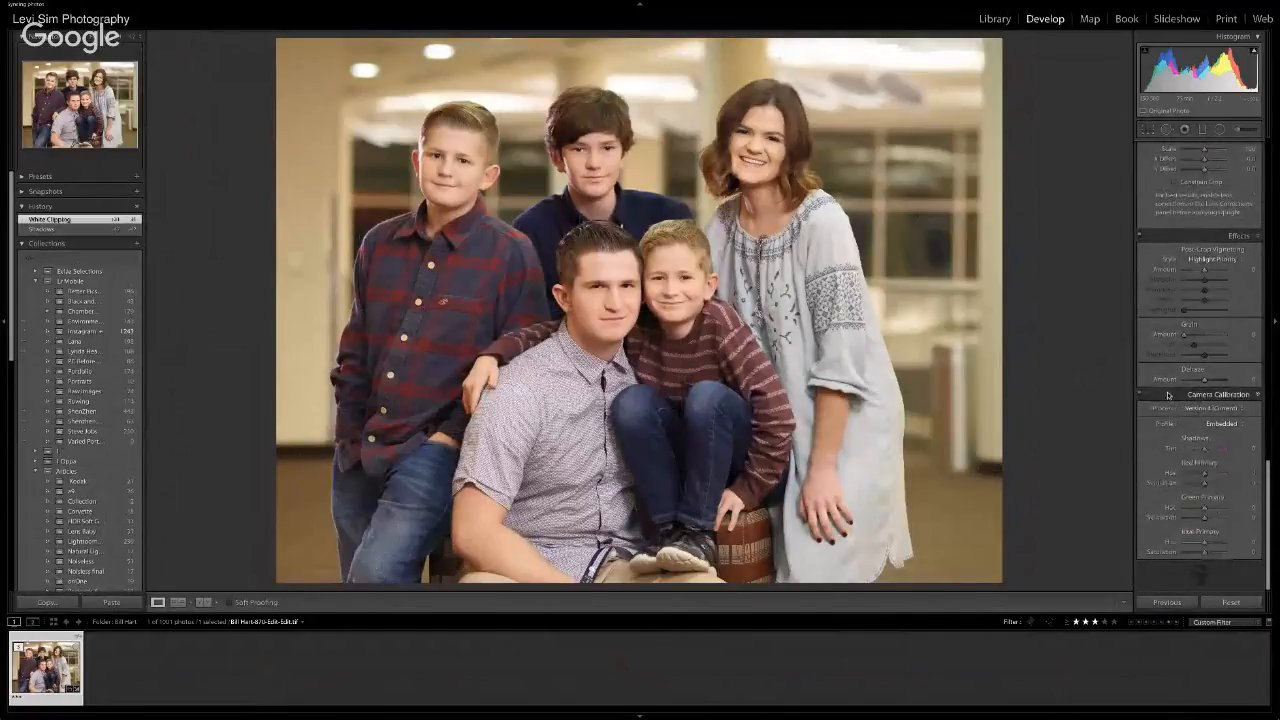
scroll(1168, 396, up, 5)
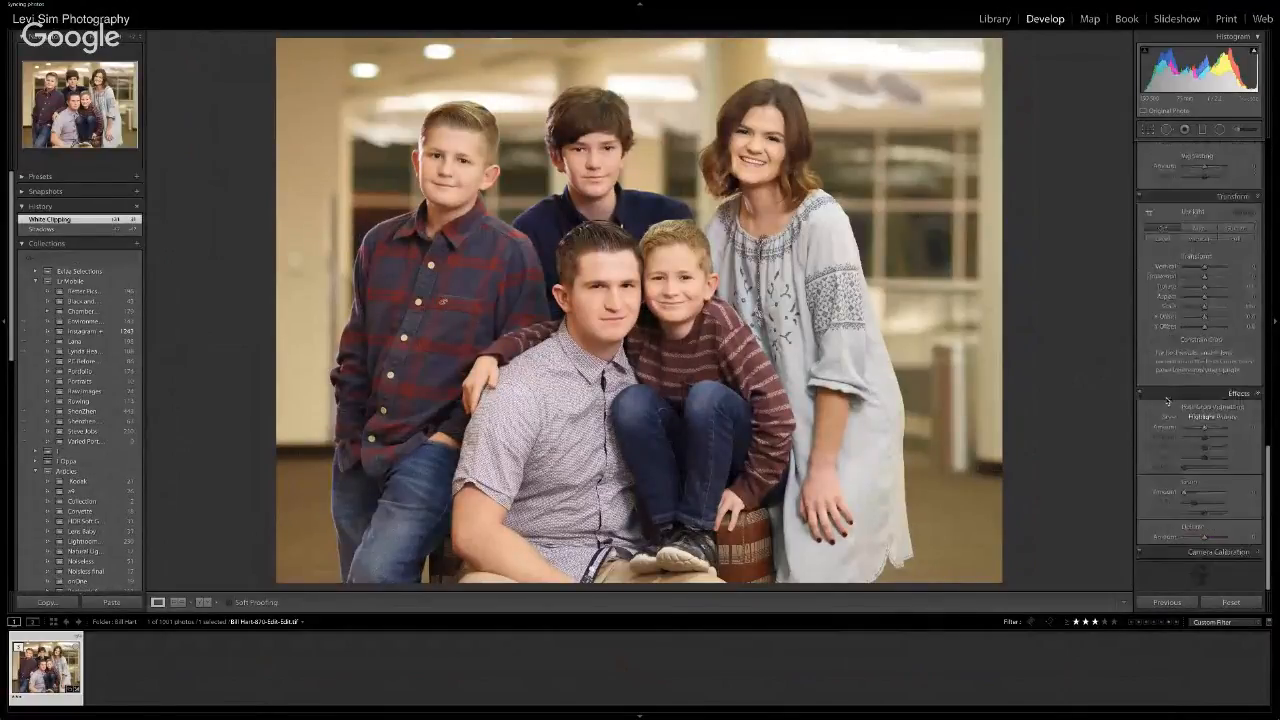
right_click(1168, 397)
click(1164, 406)
right_click(1165, 399)
click(1188, 456)
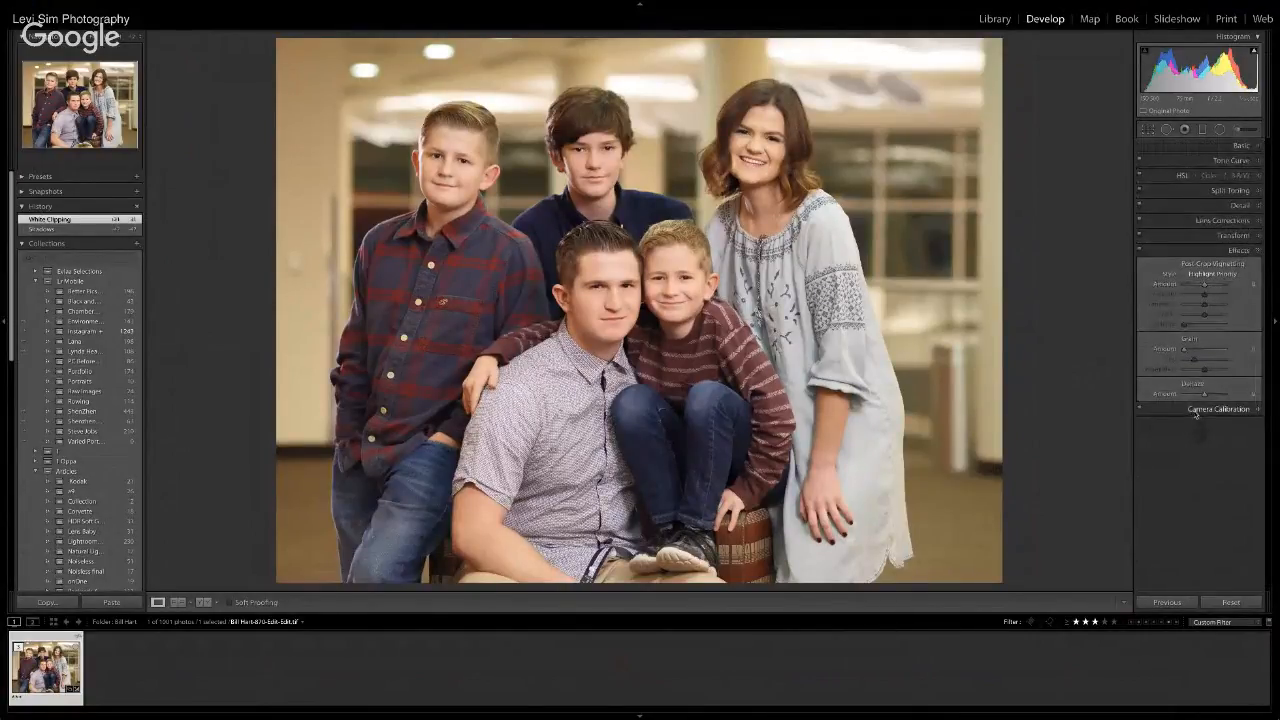
- Turn off the three-star photo filter and select the version of the family portrait beside the starred one
click(1092, 622)
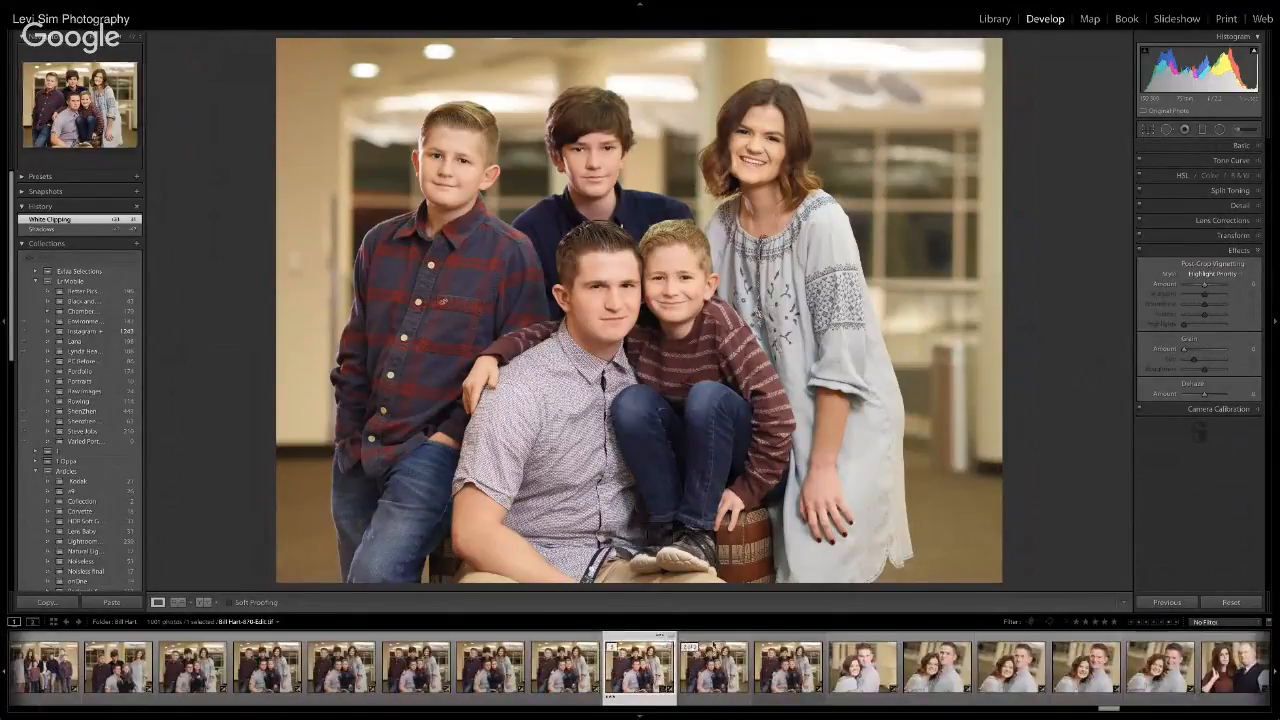
click(713, 648)
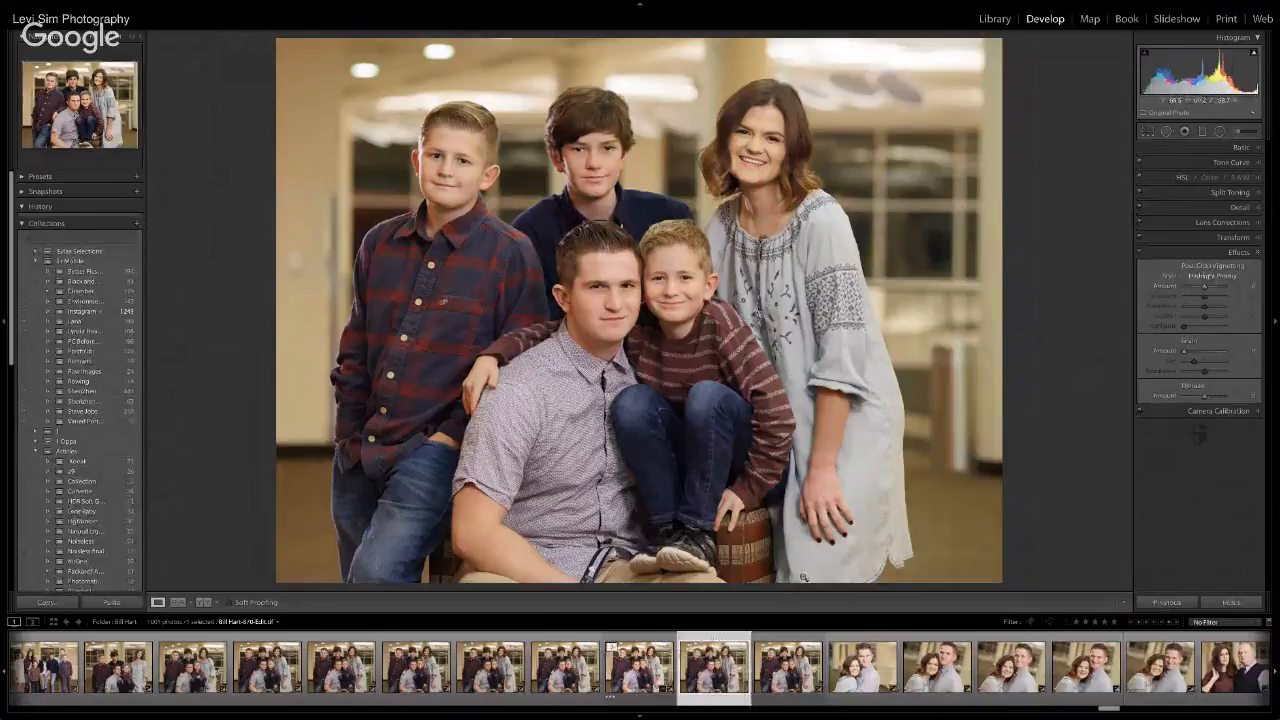
key(Left)
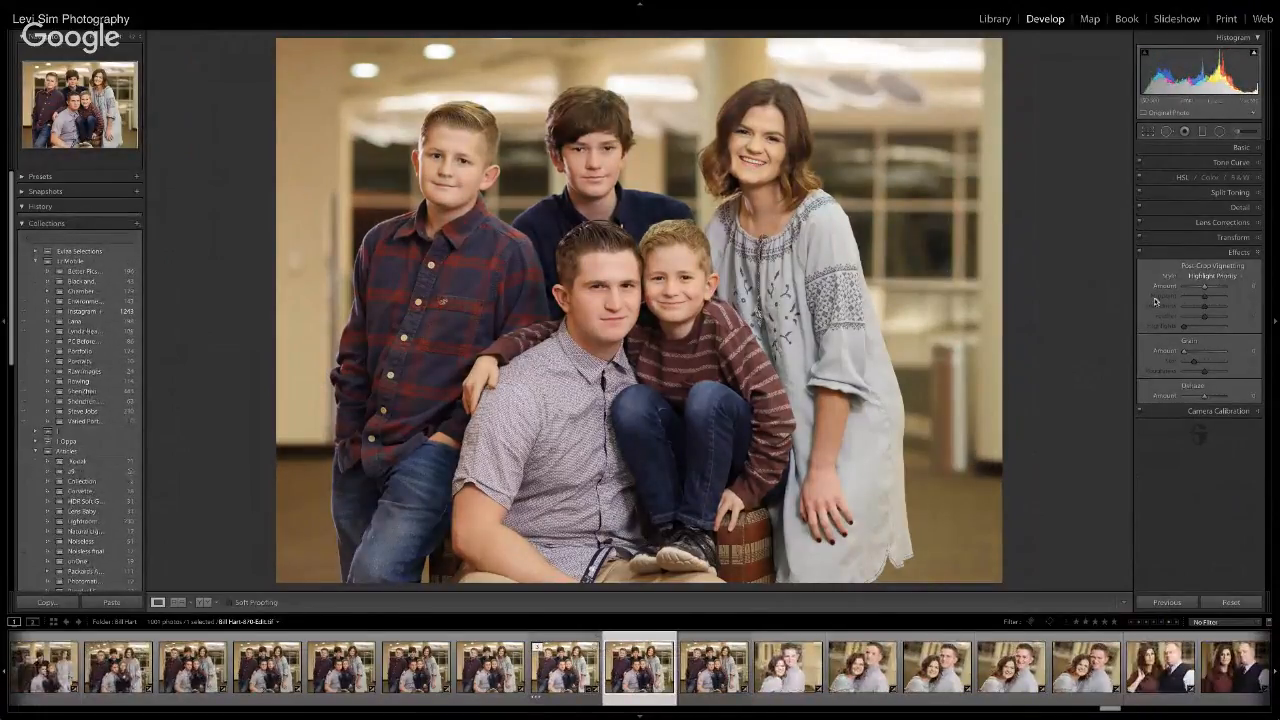
- Expand the Camera Calibration settings and select the next photo, the raw version of the family portrait
click(1215, 412)
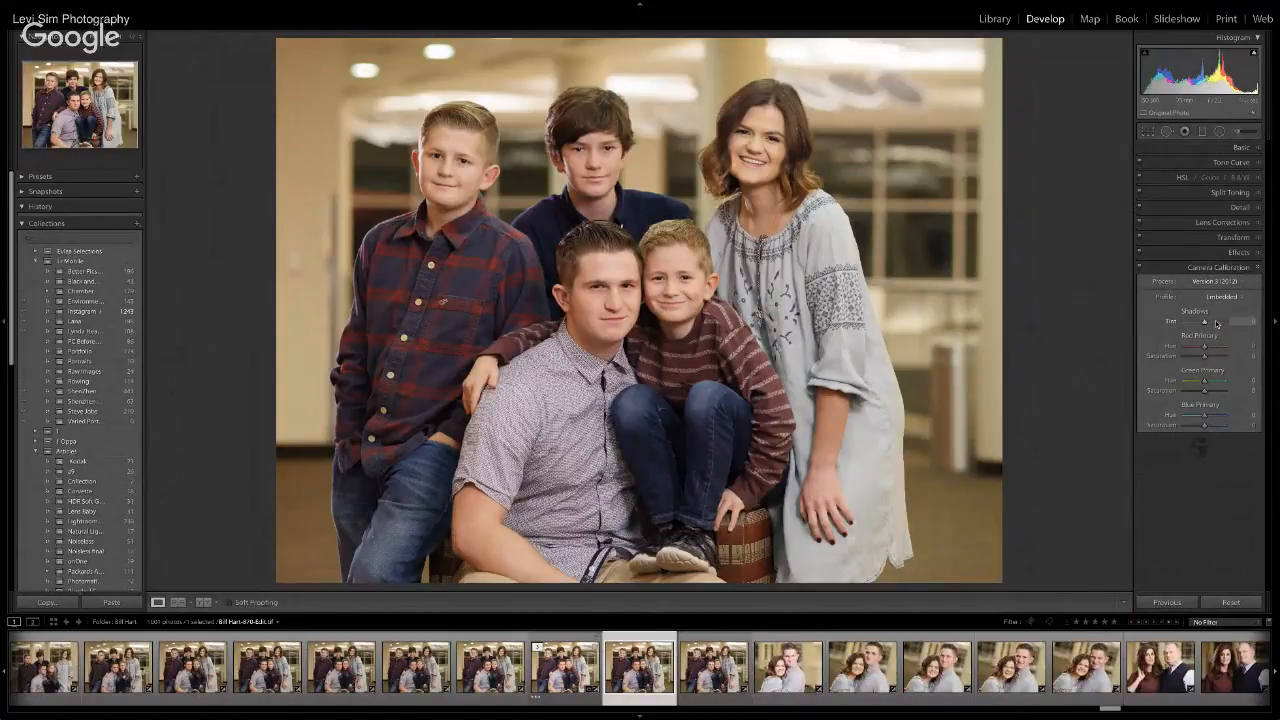
key(Right)
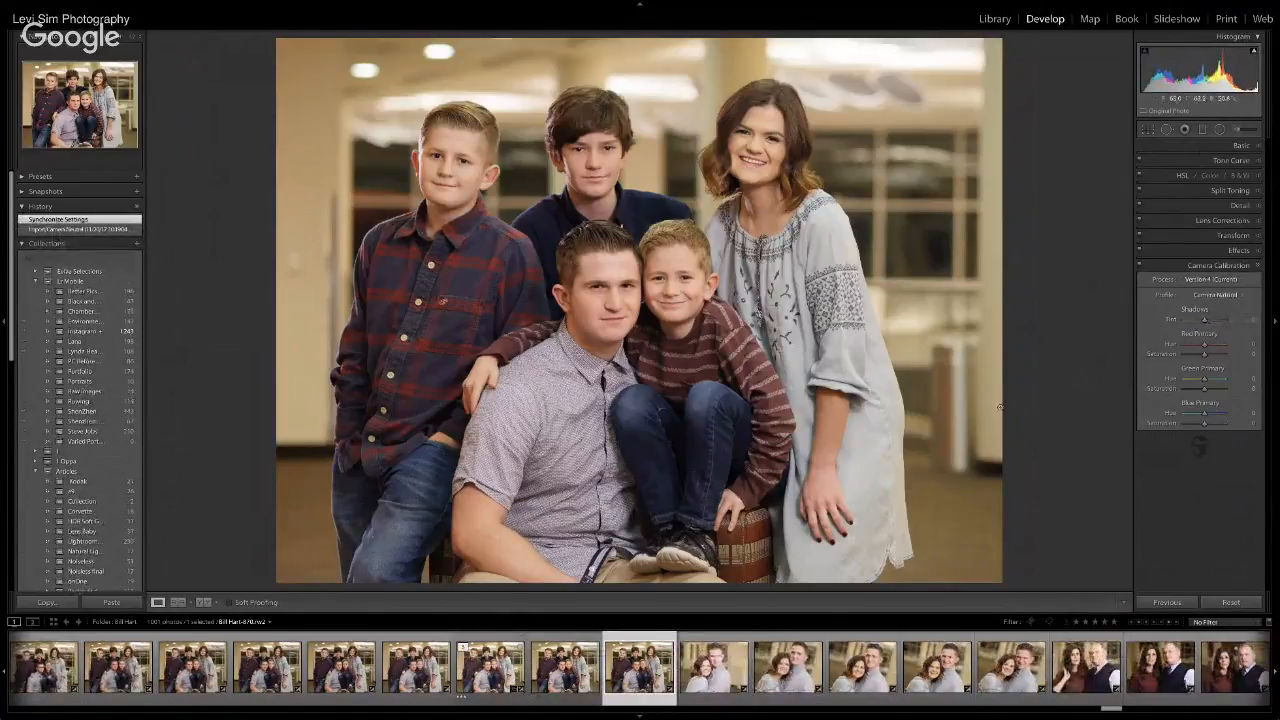
- Try the Adobe Standard camera profile on the raw family portrait and restore Camera Natural
click(1222, 296)
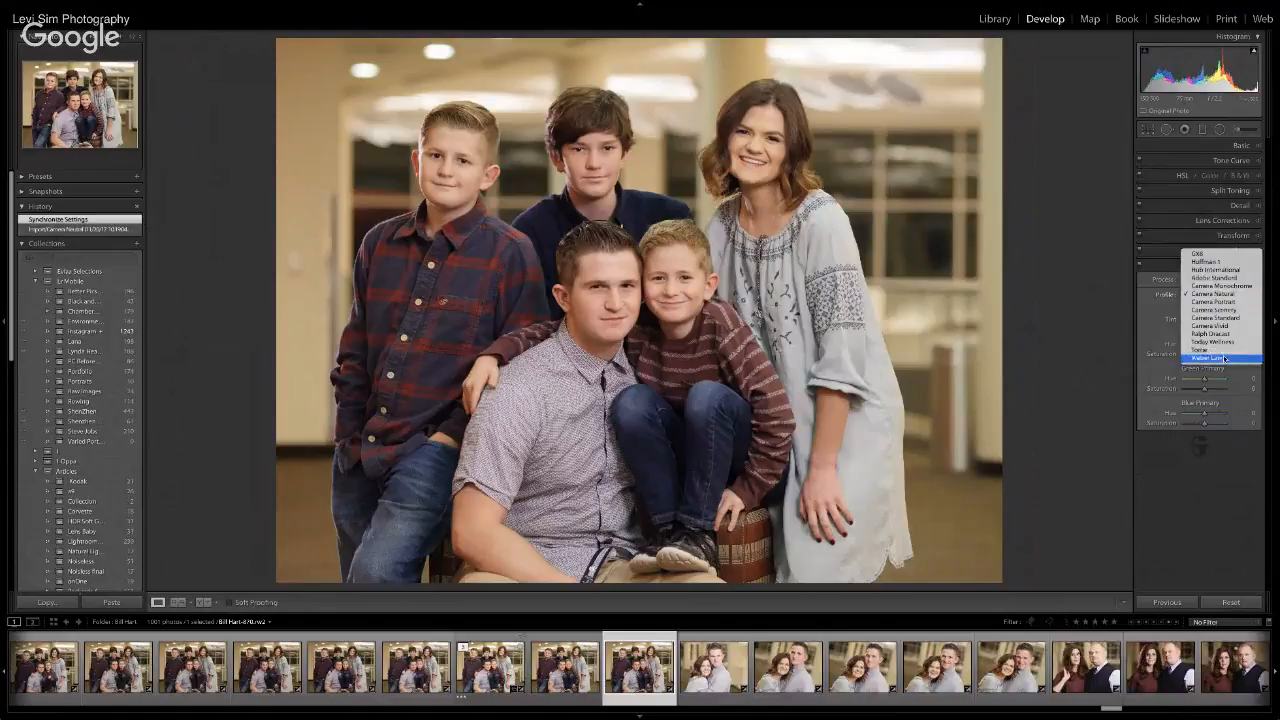
click(1214, 278)
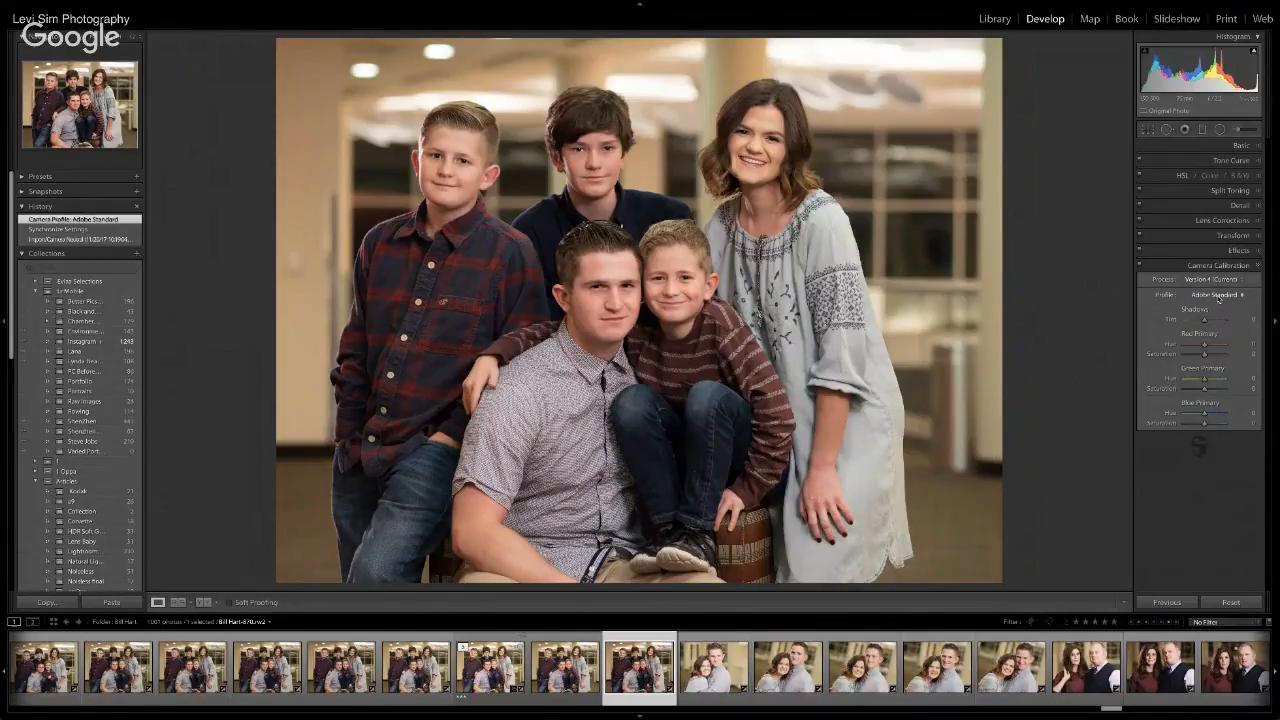
click(1218, 296)
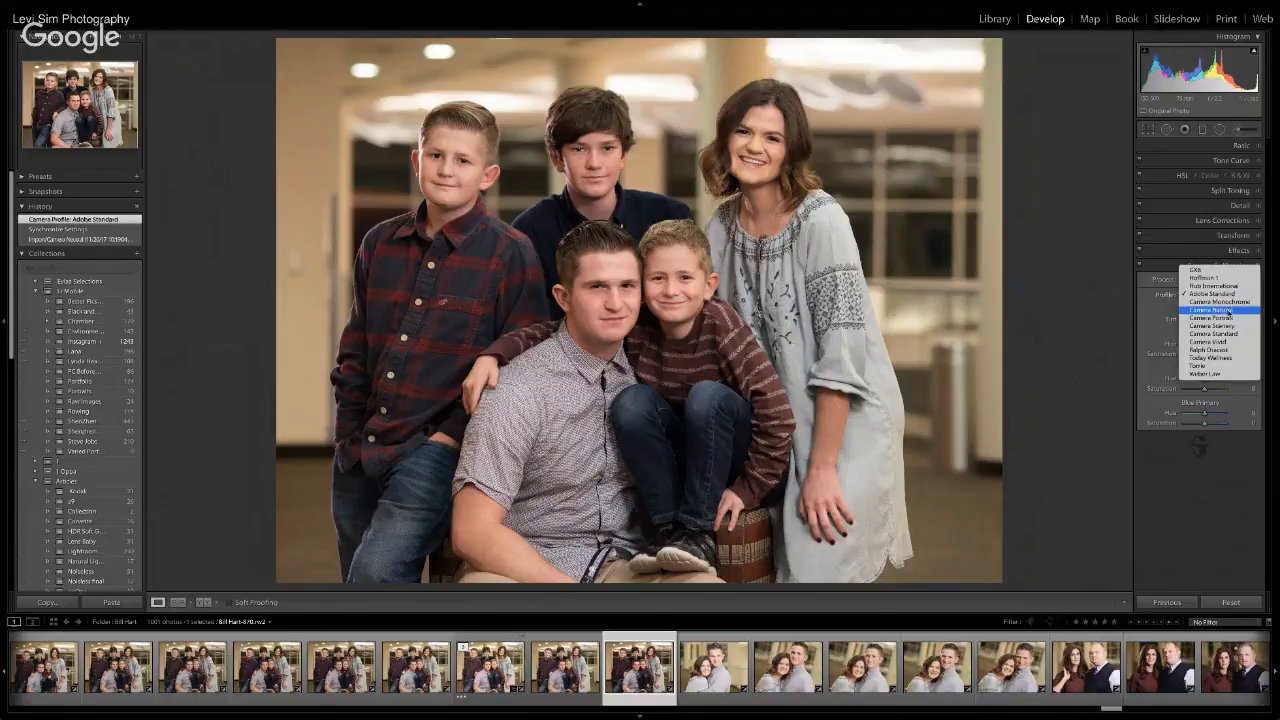
click(1228, 312)
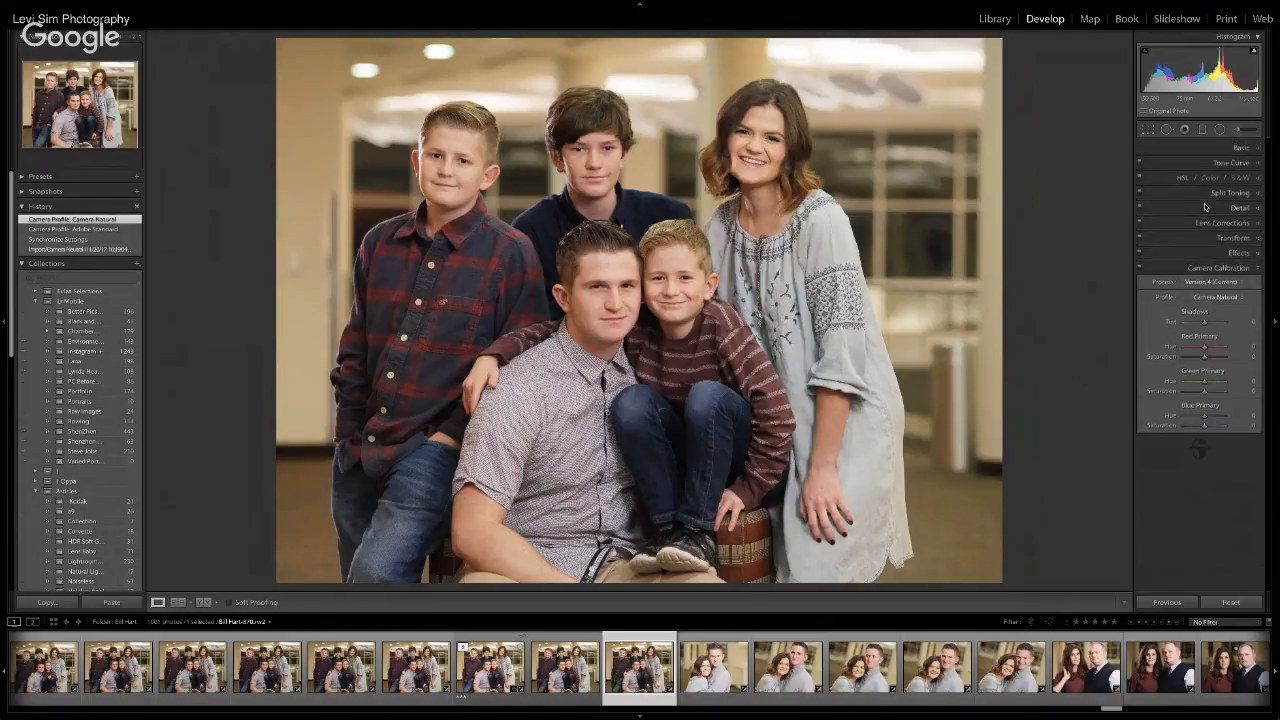
- Try a slightly warmer white balance temperature in the Basic adjustments and undo it
click(1243, 147)
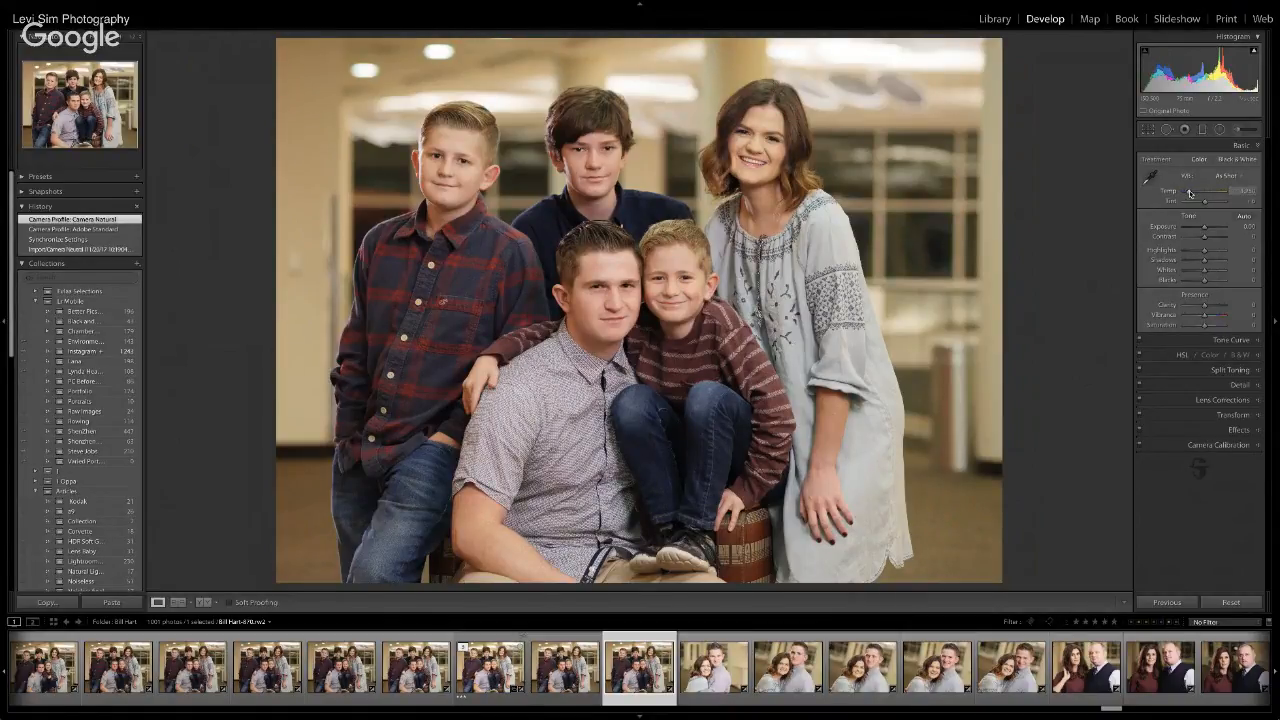
drag(1189, 193, 1194, 193)
key(ctrl+z)
- Send the raw family portrait to PerfectlyClearCompleteLR as the external editor
right_click(677, 244)
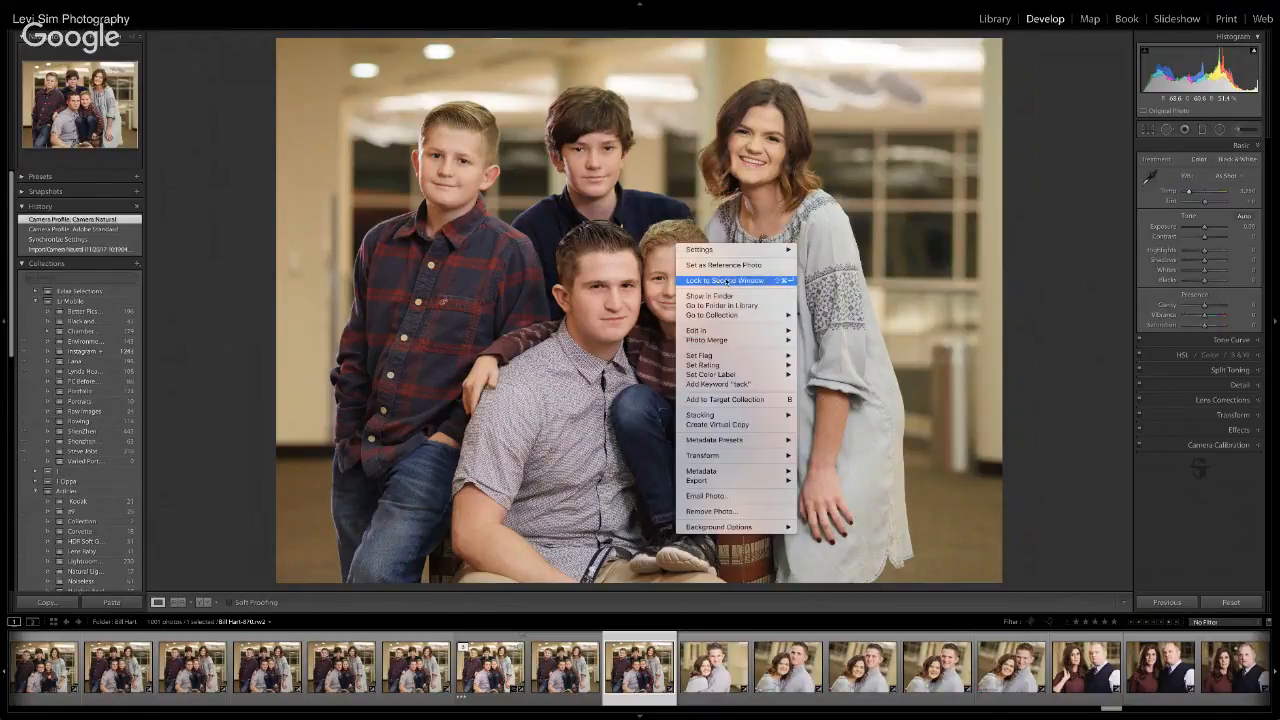
mouse_move(732, 330)
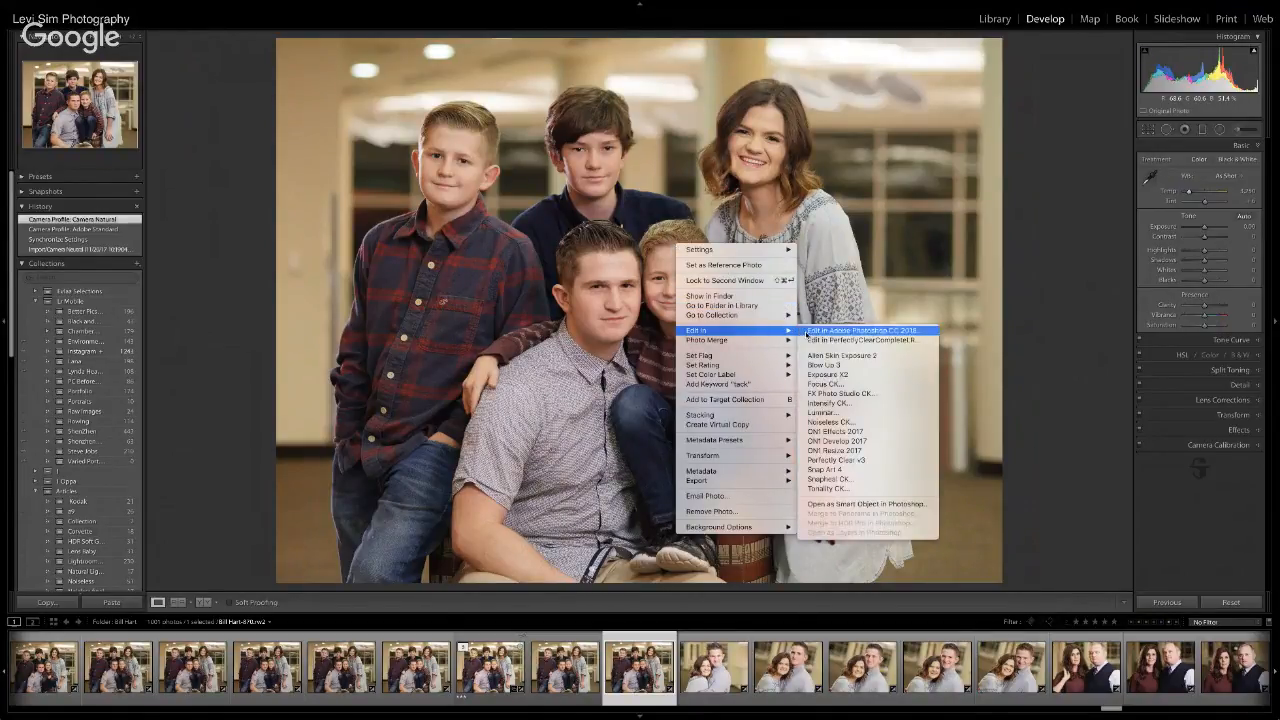
click(873, 341)
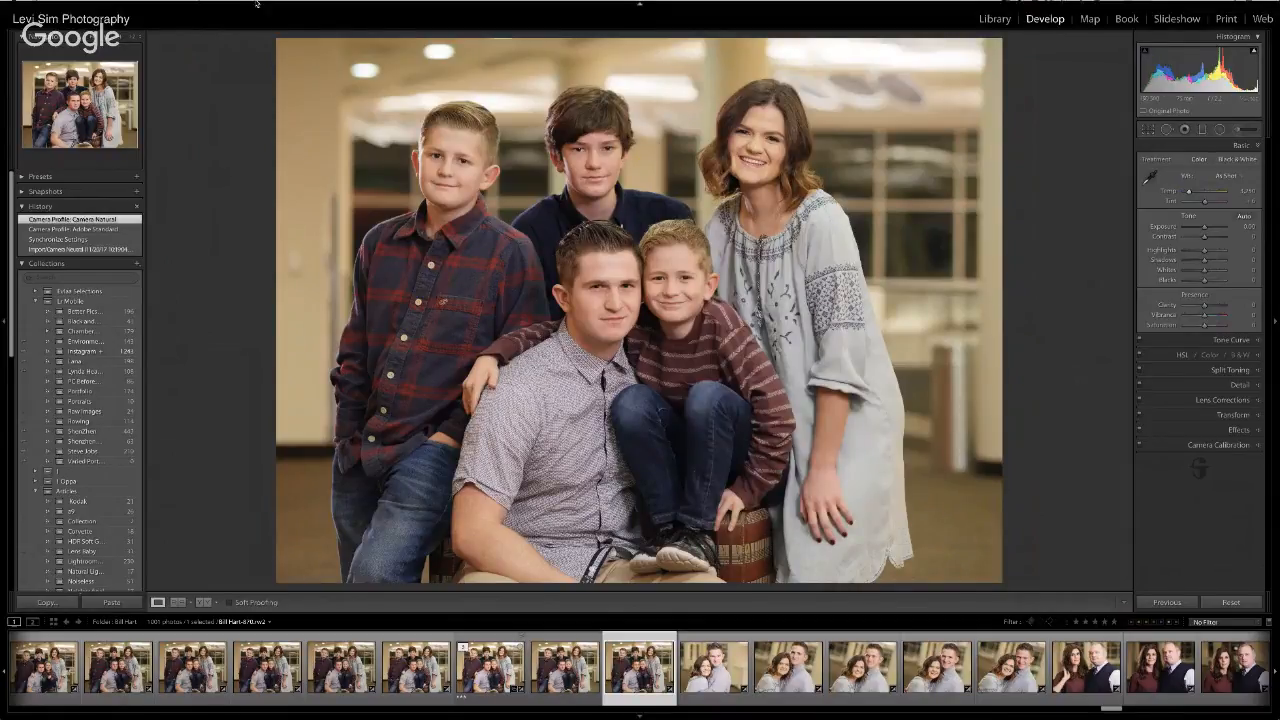
mouse_move(257, 3)
click(100, 6)
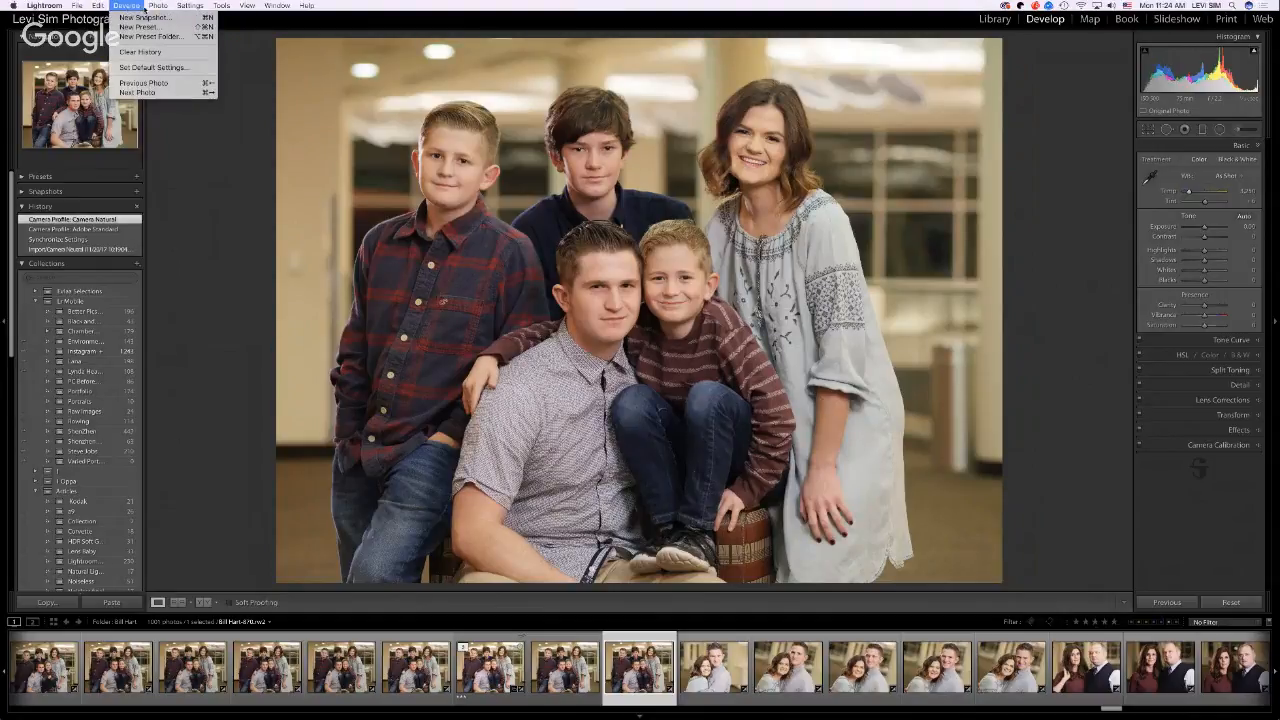
mouse_move(157, 6)
mouse_move(174, 59)
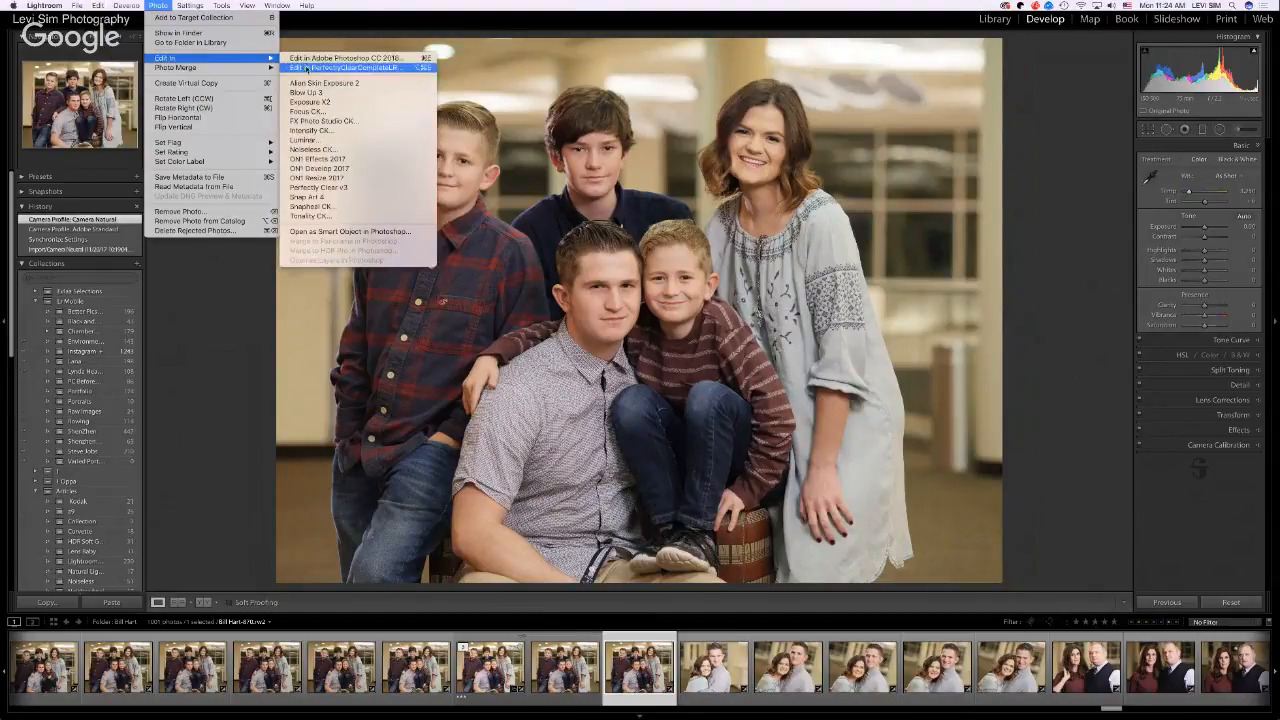
click(357, 68)
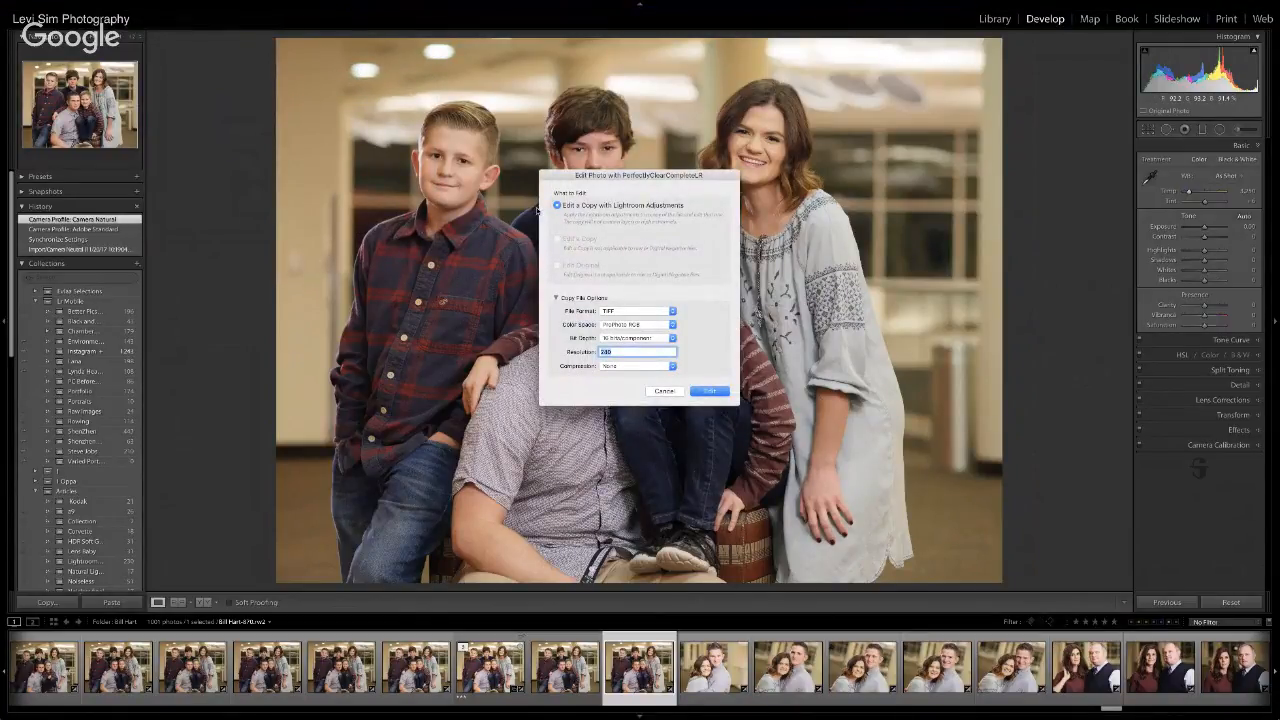
- Keep TIFF as the copy's file format after trying PSD, use 16 bits/component, and start editing the copy
click(620, 311)
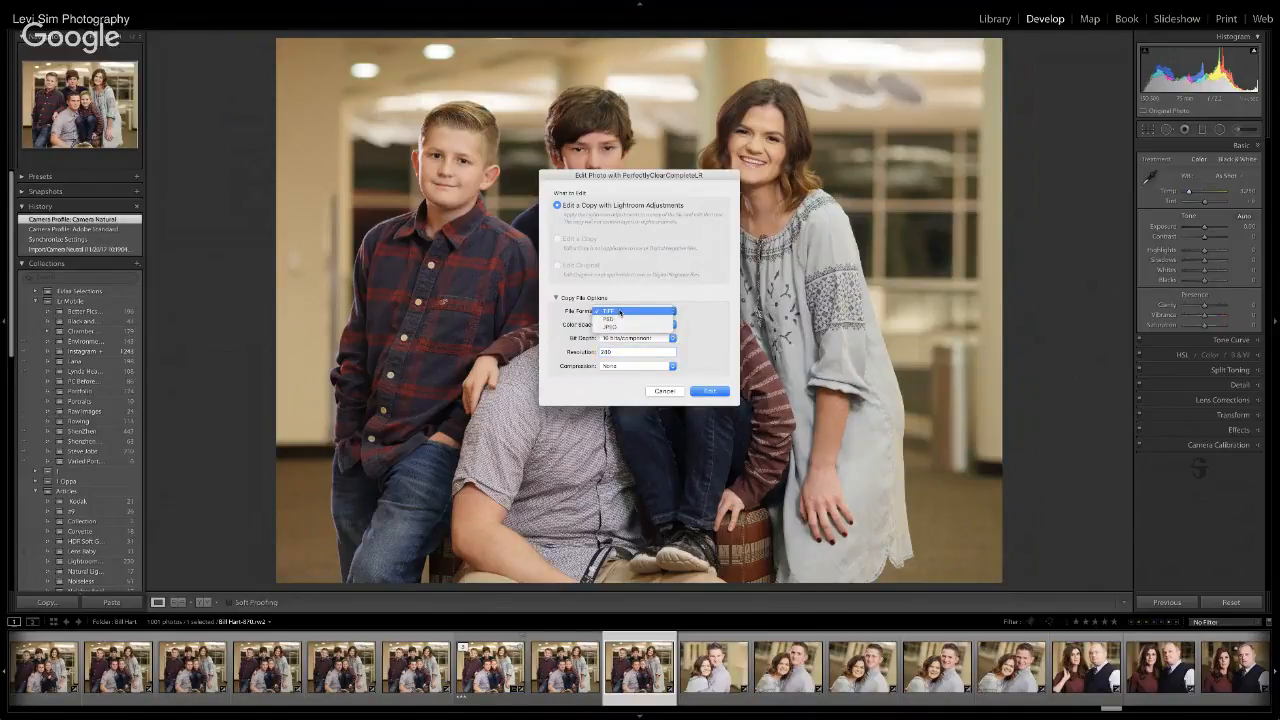
click(618, 322)
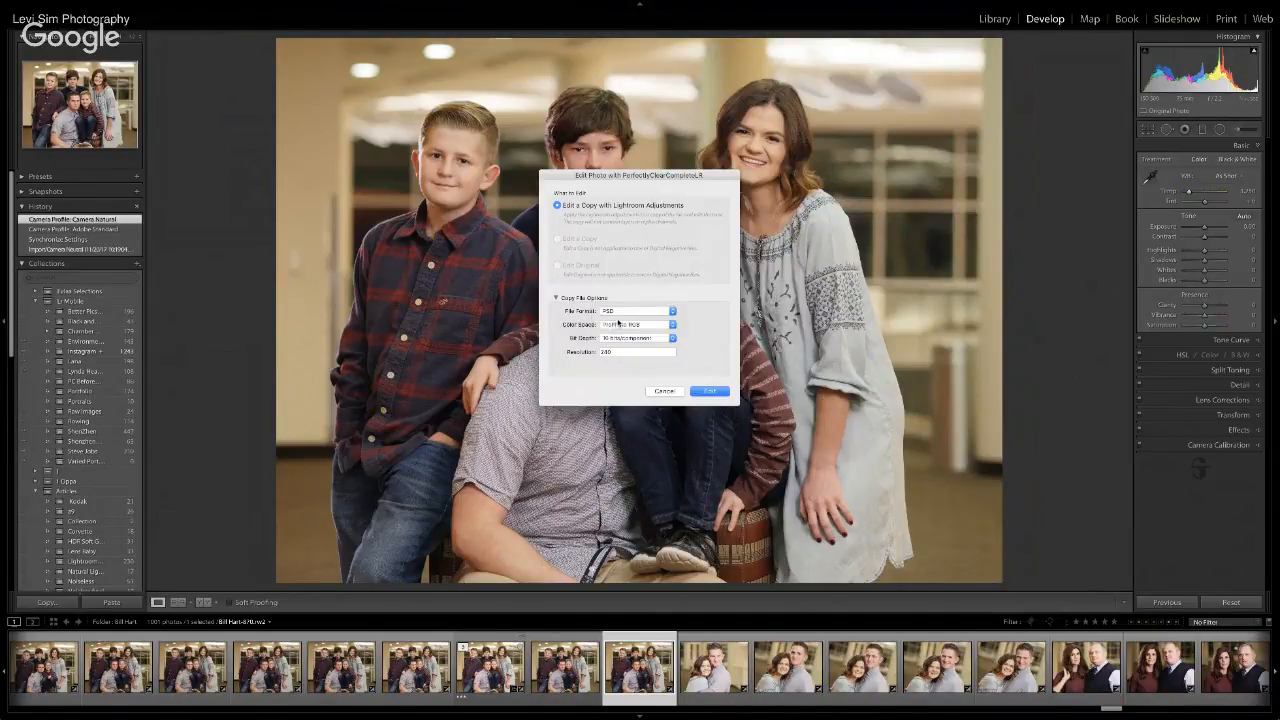
click(620, 313)
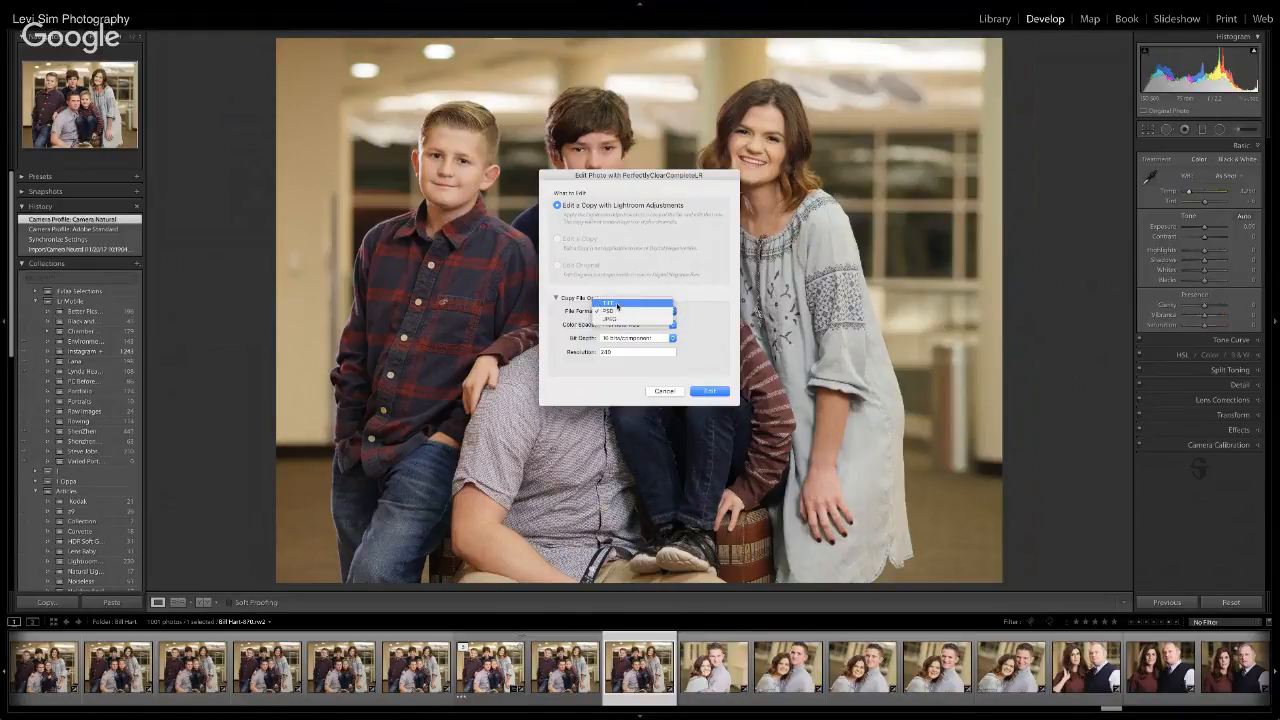
click(617, 304)
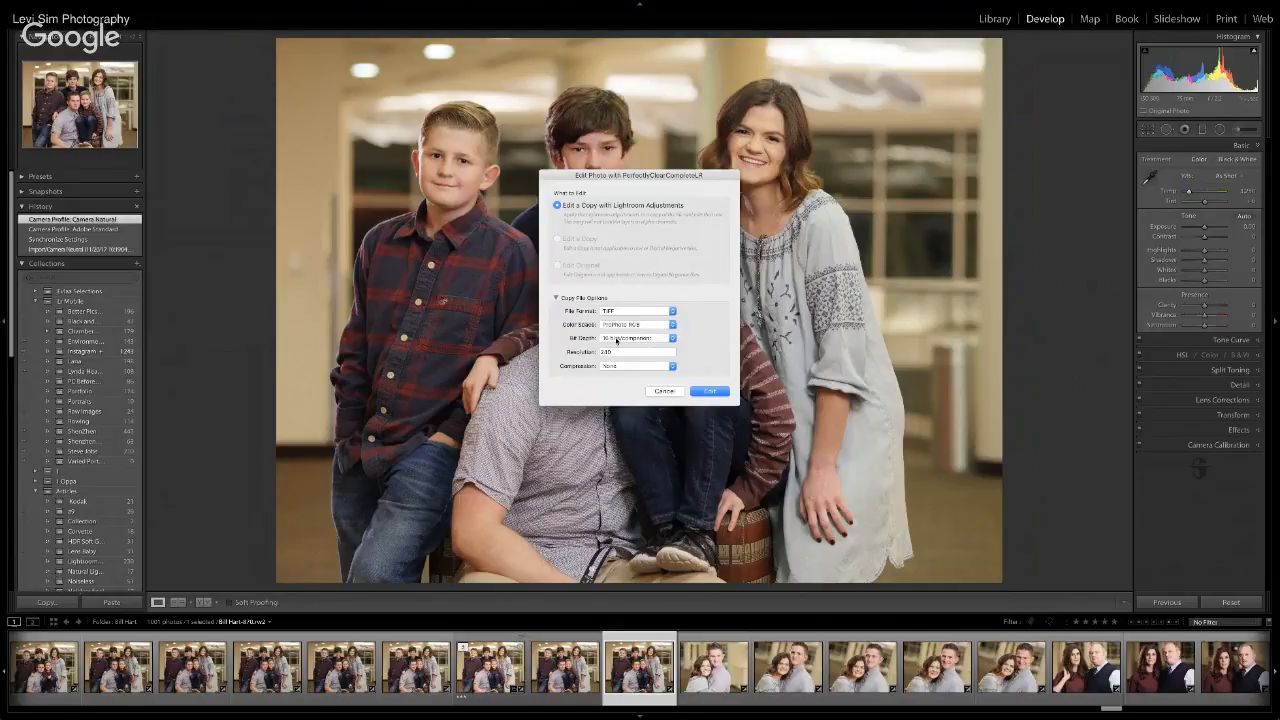
click(615, 339)
click(645, 339)
click(703, 392)
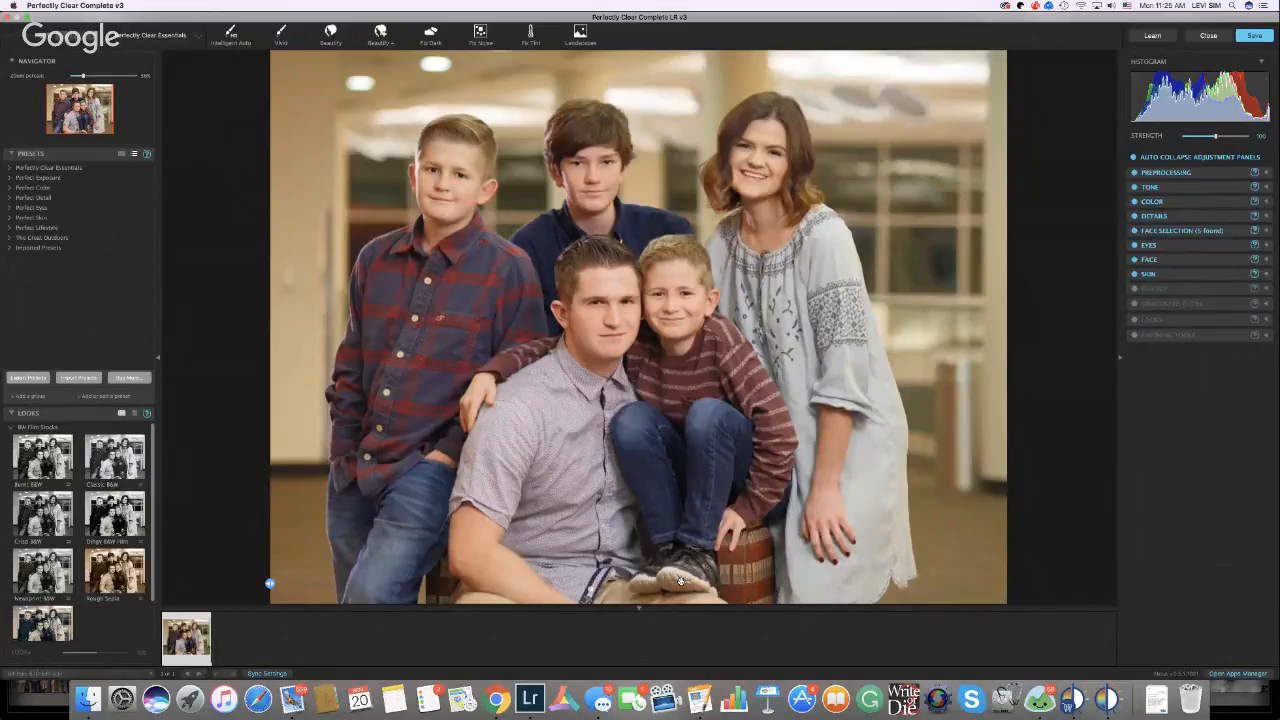
- Apply the Beautify preset to the family portrait in Perfectly Clear
scroll(681, 581, up, 1)
scroll(681, 581, up, 2)
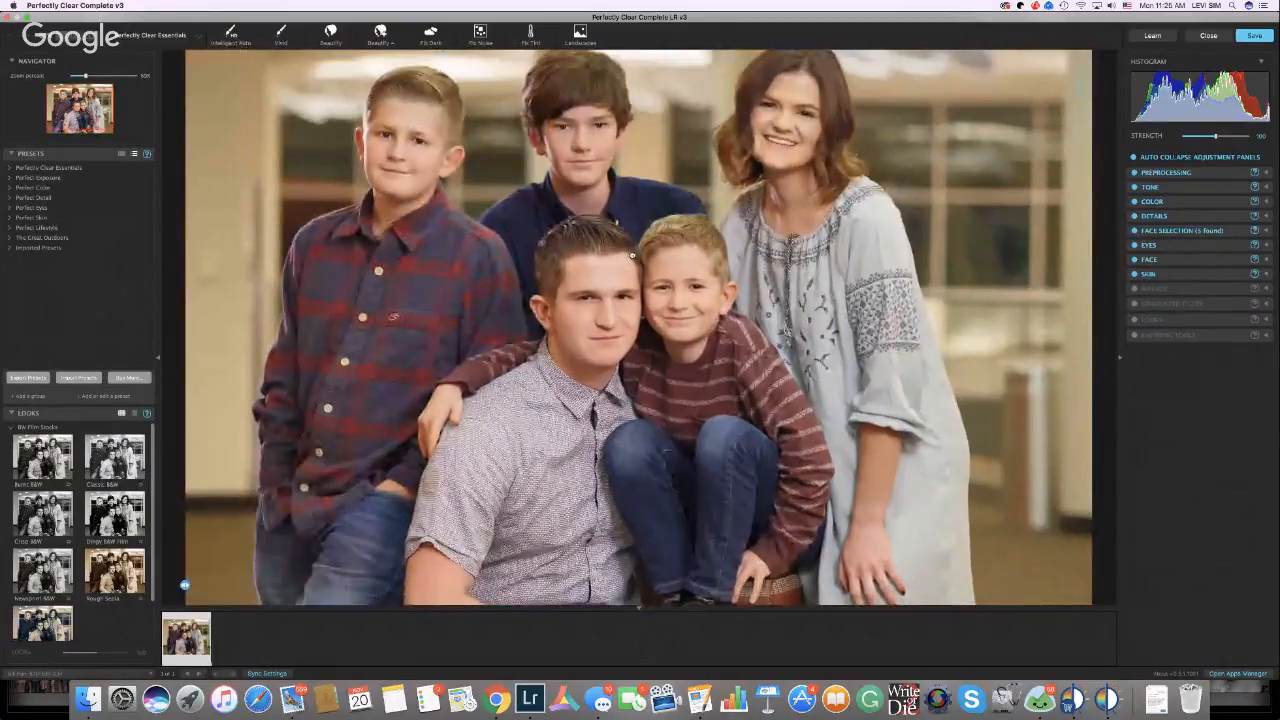
drag(632, 256, 649, 295)
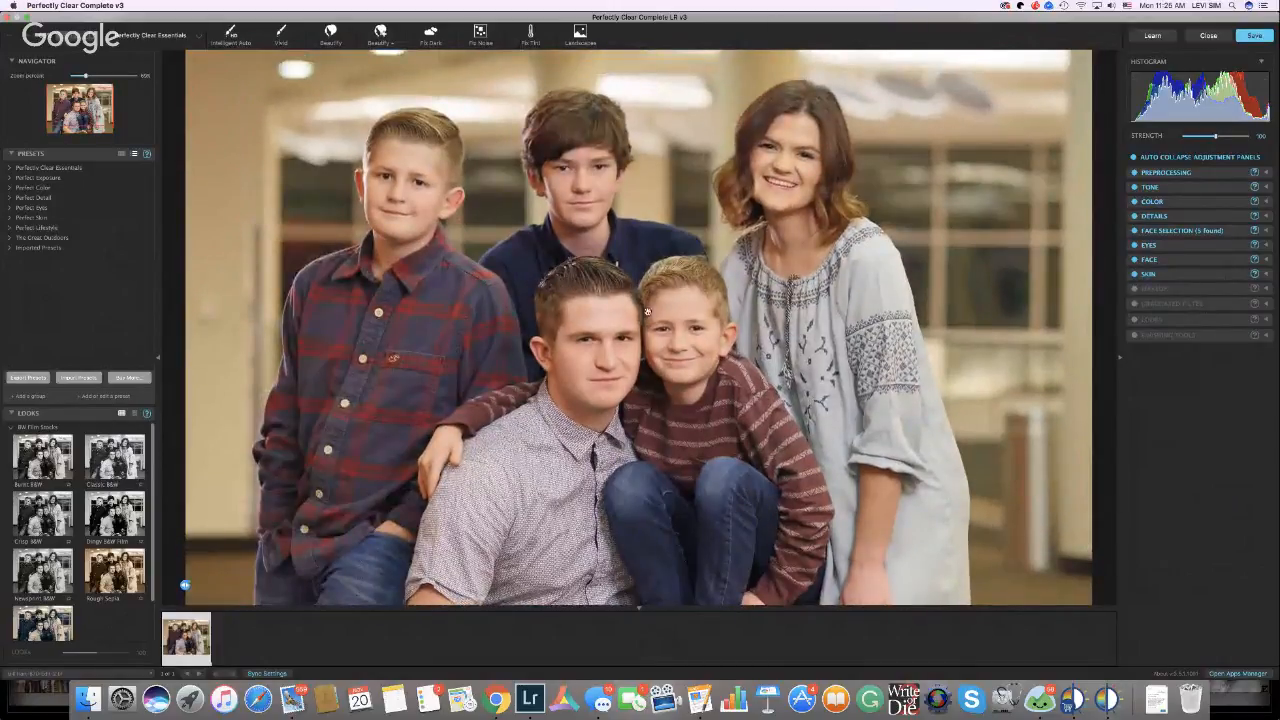
click(647, 312)
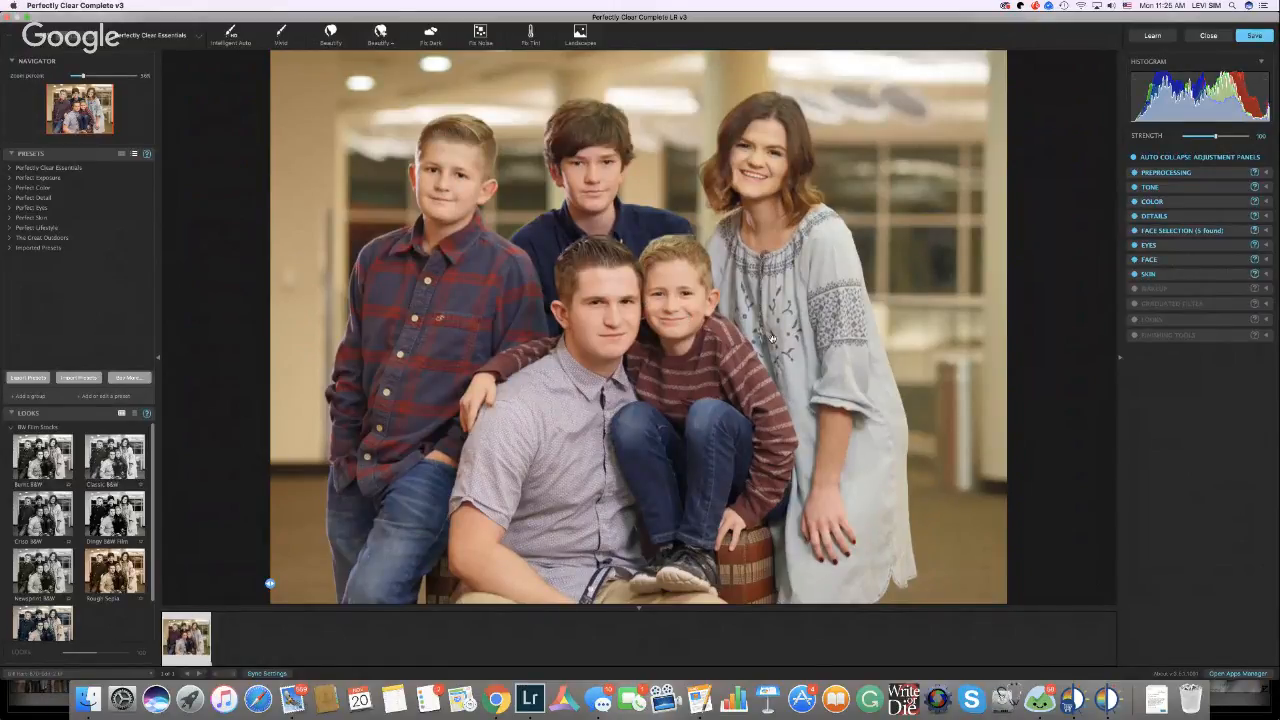
scroll(772, 338, up, 3)
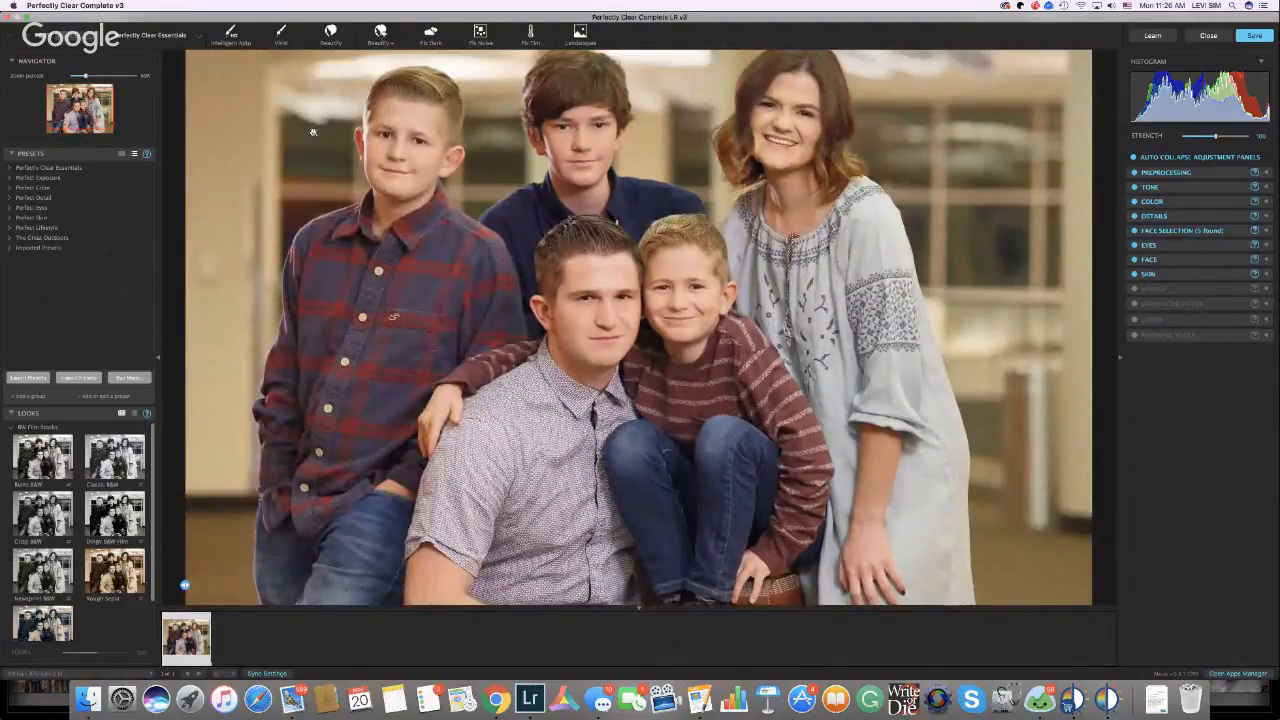
drag(313, 132, 410, 222)
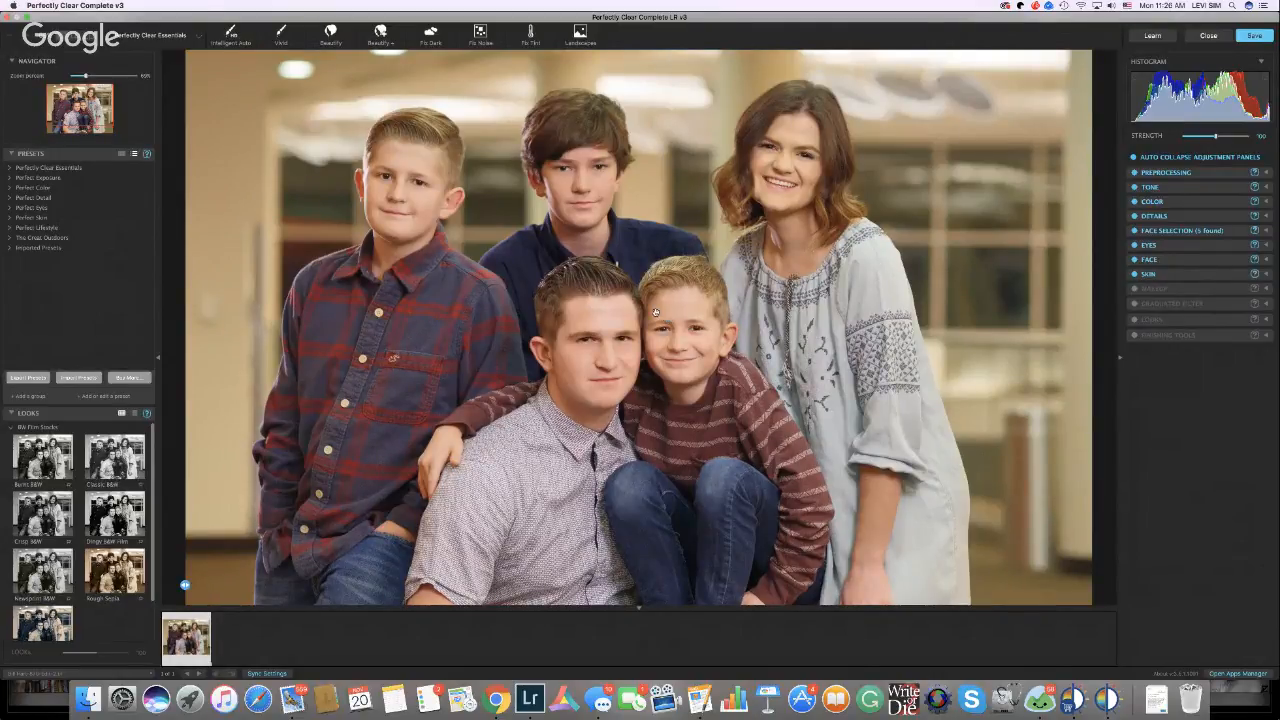
click(322, 38)
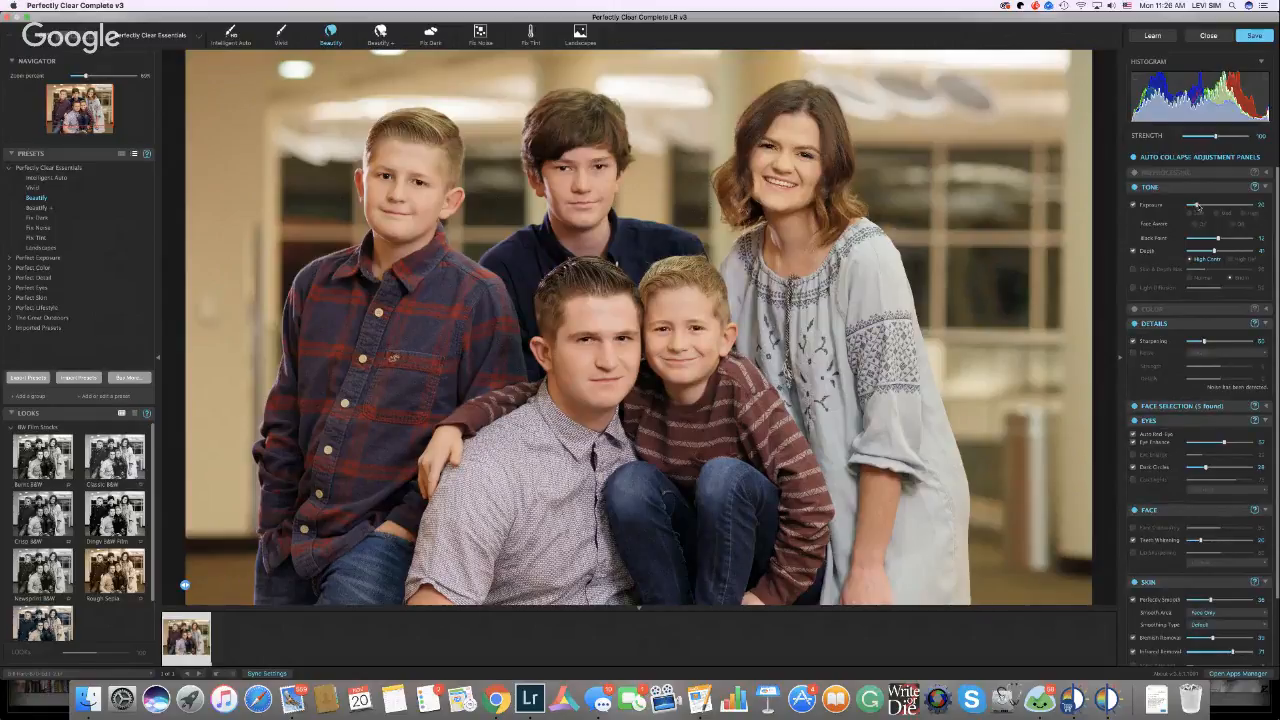
- Set the Tone exposure level to Med, compare the depth modes, and set depth to High Def at 67
click(1216, 214)
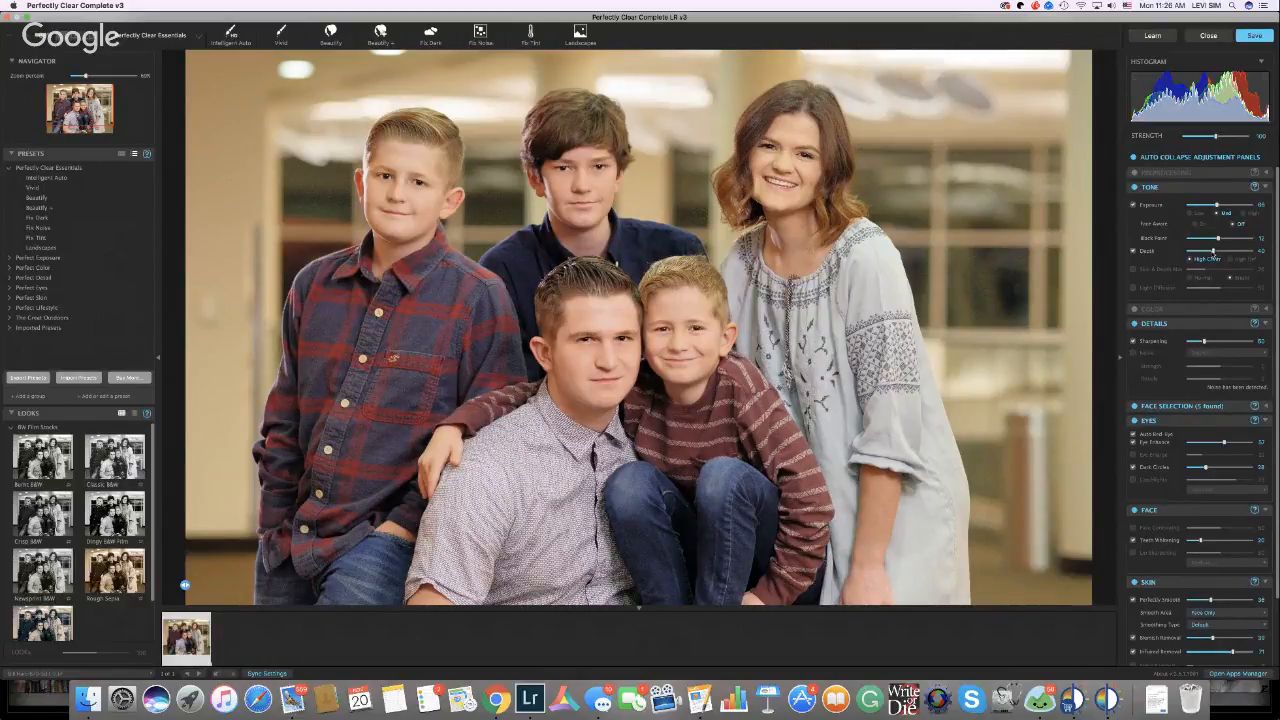
click(1231, 260)
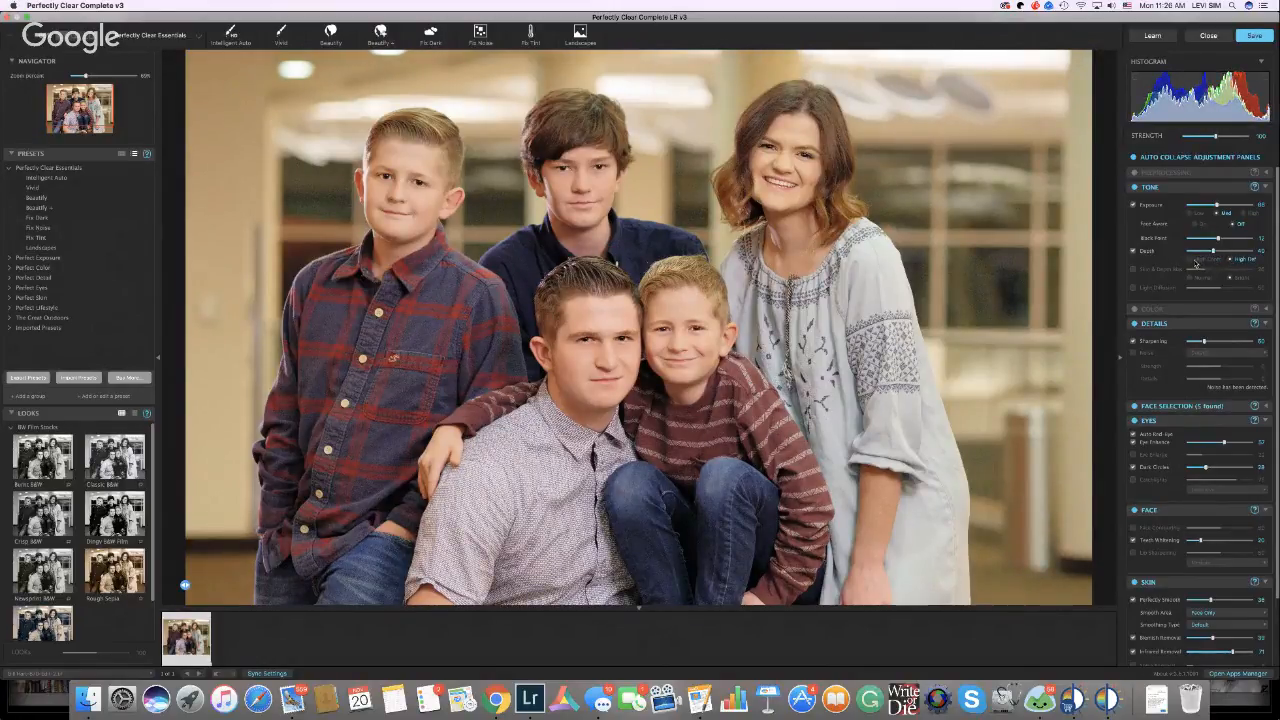
click(1195, 260)
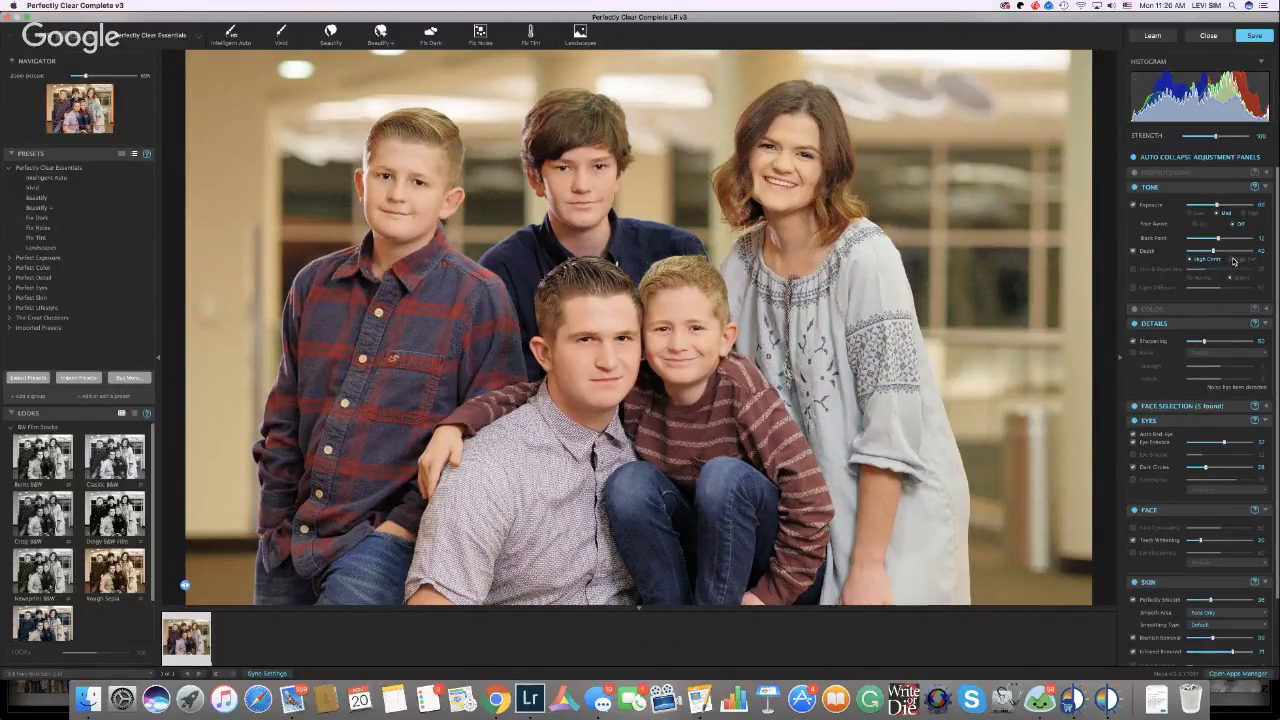
click(1232, 260)
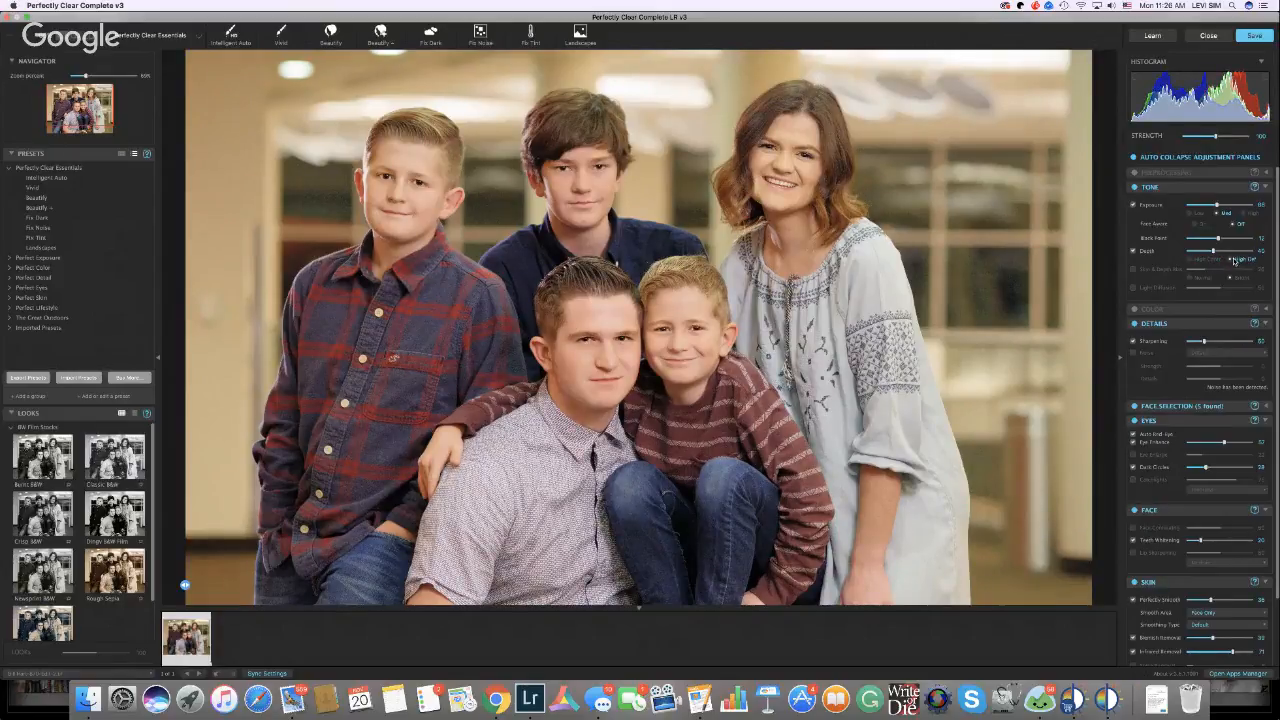
drag(1215, 250, 1231, 254)
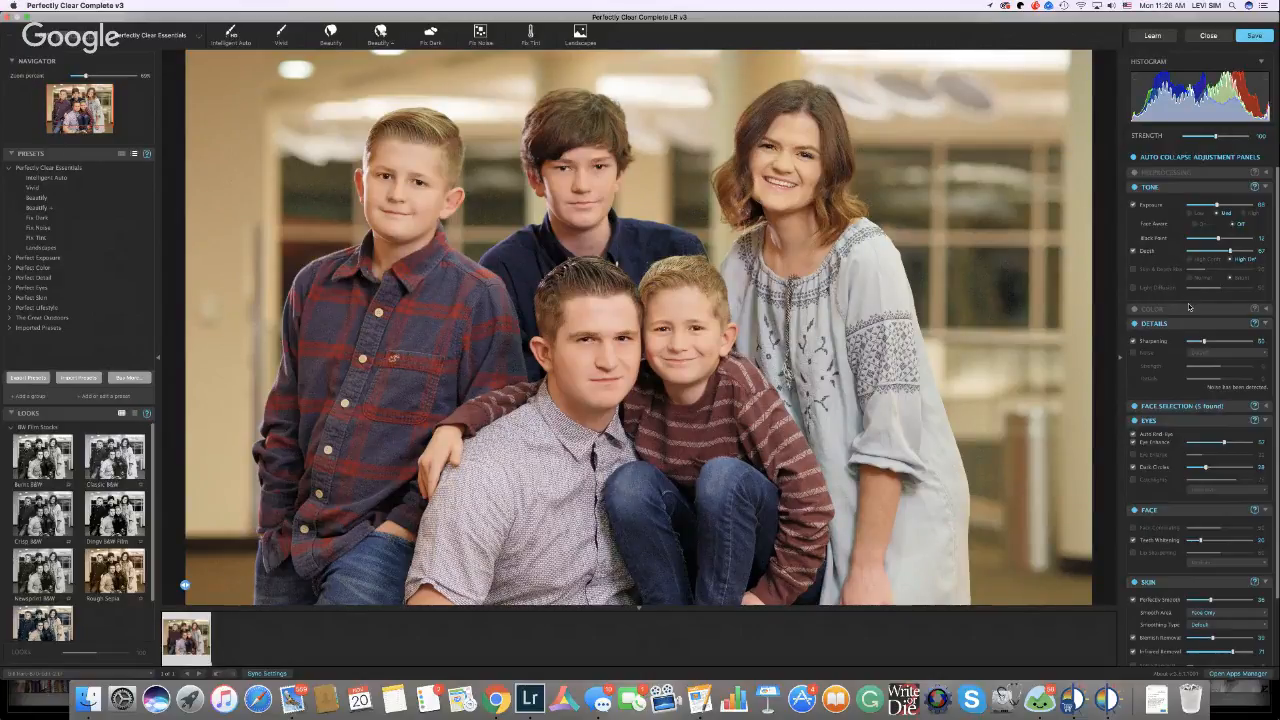
- Reduce the sharpening amount and collapse the Details and Tone sections
scroll(1189, 305, down, 2)
scroll(1189, 307, down, 5)
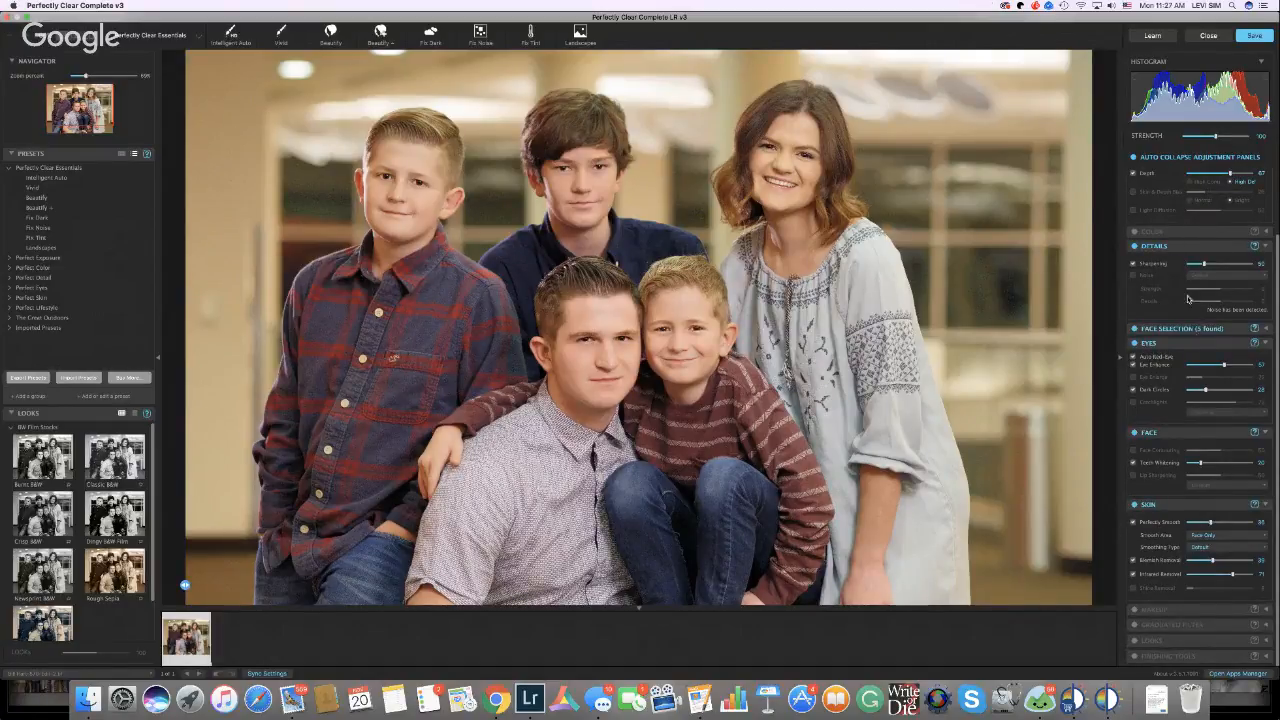
drag(1205, 264, 1196, 265)
click(1267, 245)
click(1267, 246)
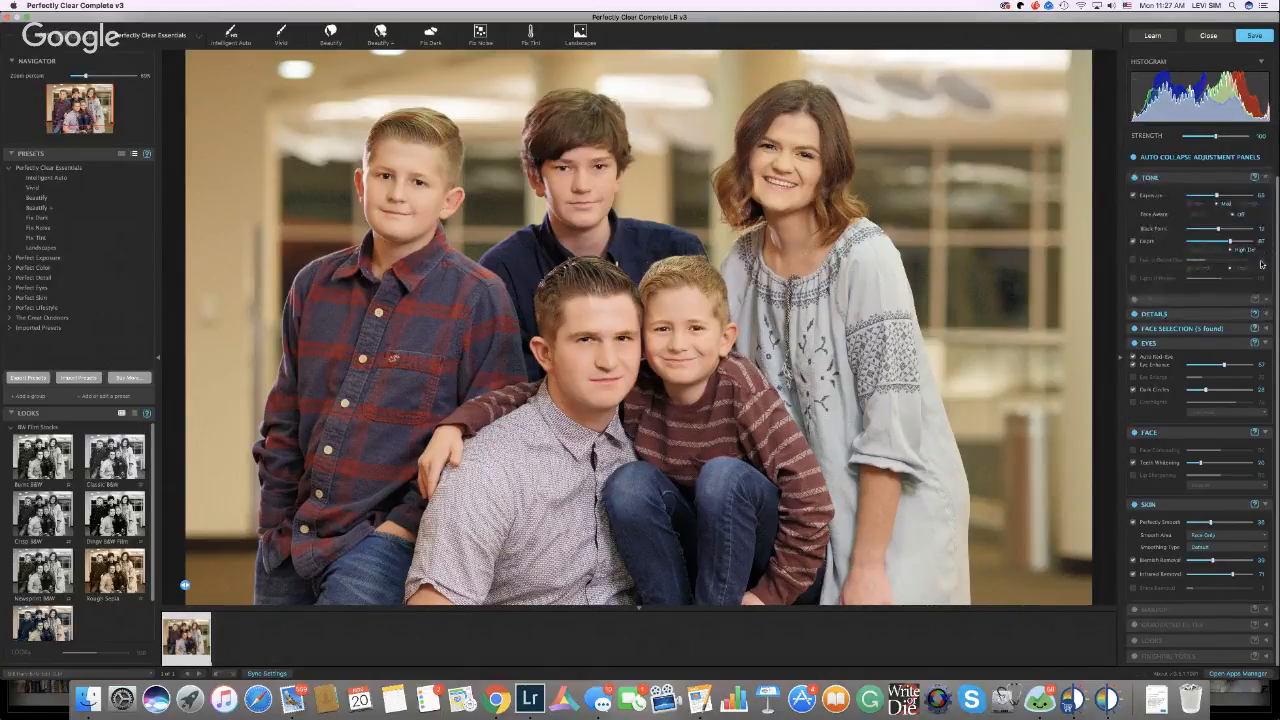
click(1266, 179)
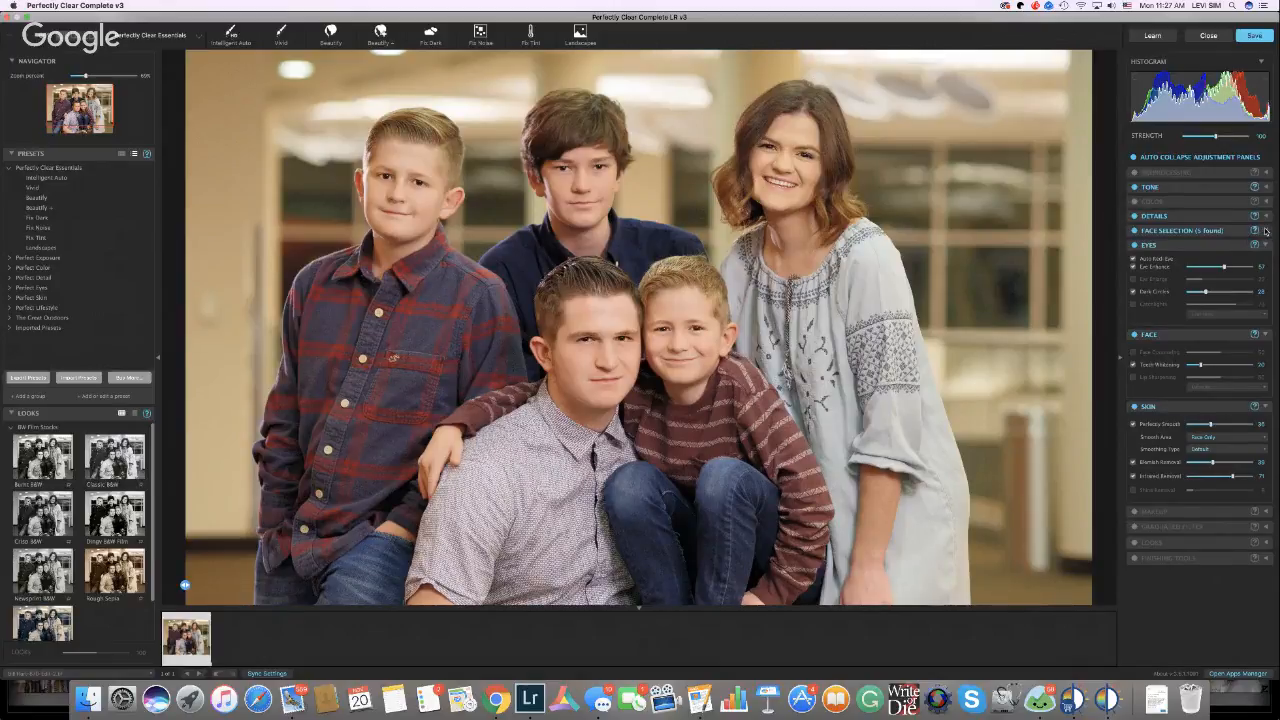
- Expand Face Selection to review the detected faces and show their adjustable eye control points
click(1265, 231)
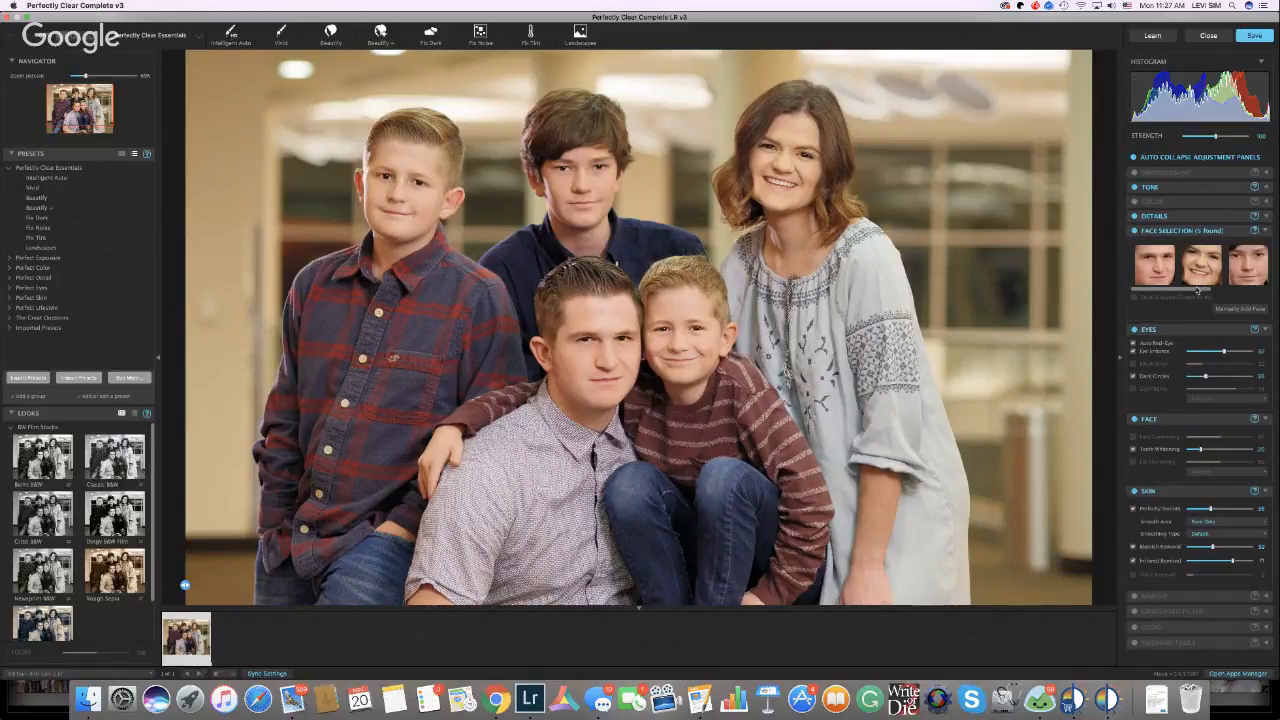
mouse_move(1198, 290)
mouse_down()
mouse_move(1256, 289)
mouse_move(1176, 290)
mouse_up()
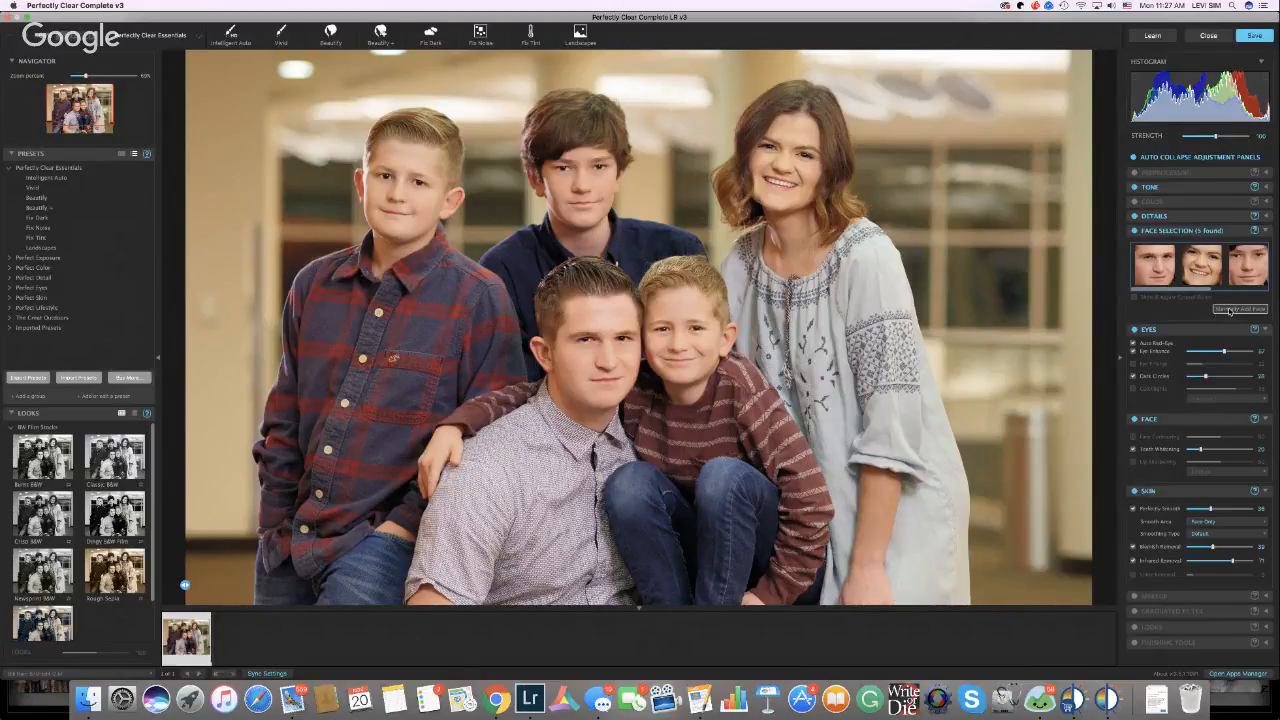
click(1134, 297)
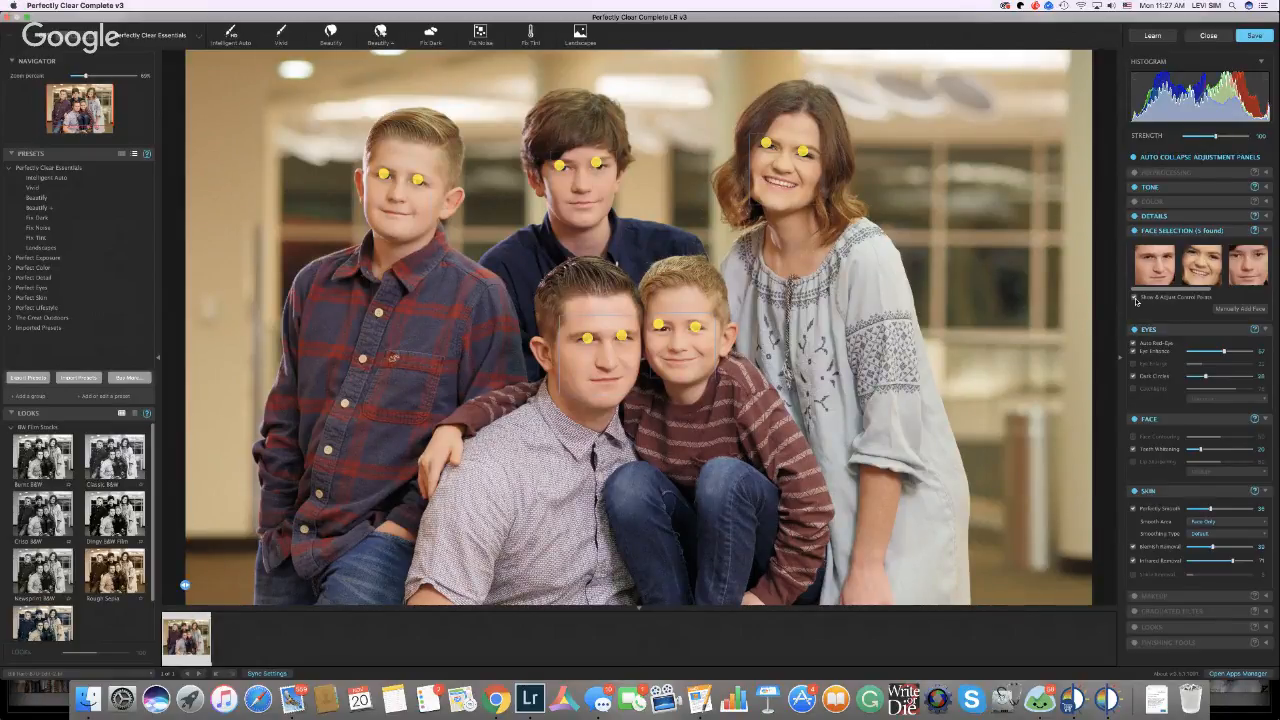
- Align the eye control points with the pupils of the woman and the two standing boys, and hide the points
click(770, 146)
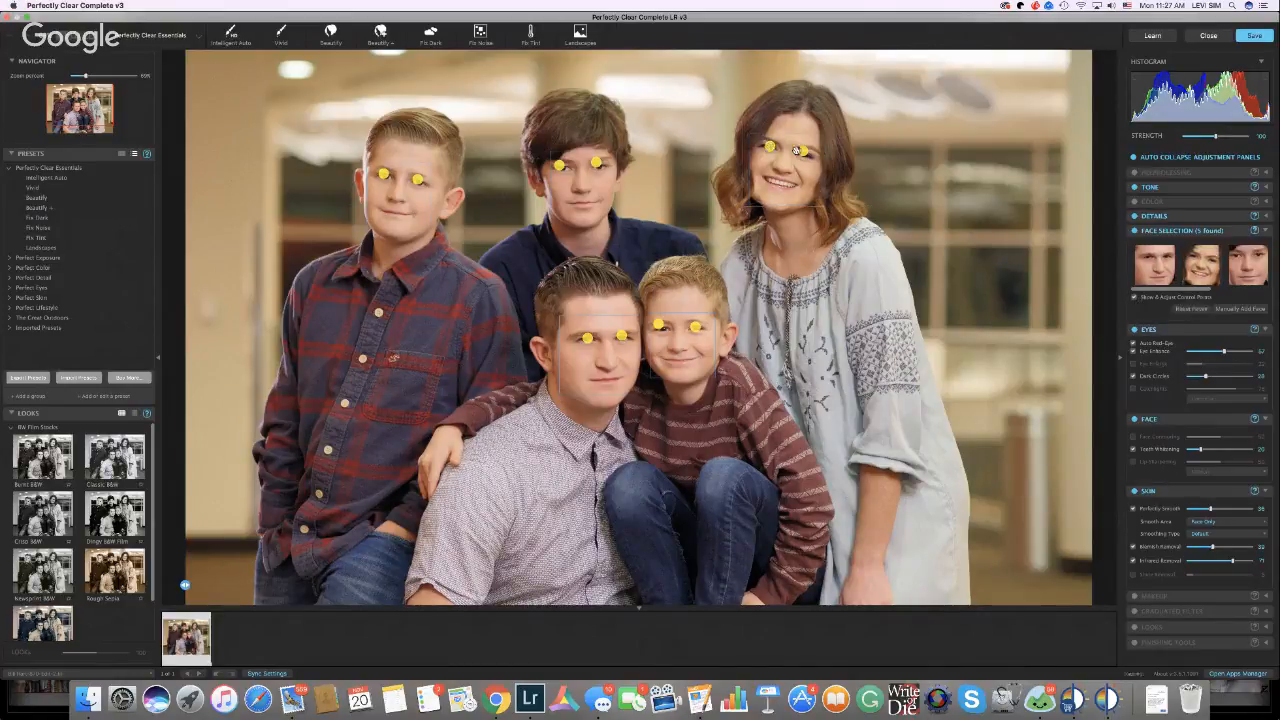
click(806, 153)
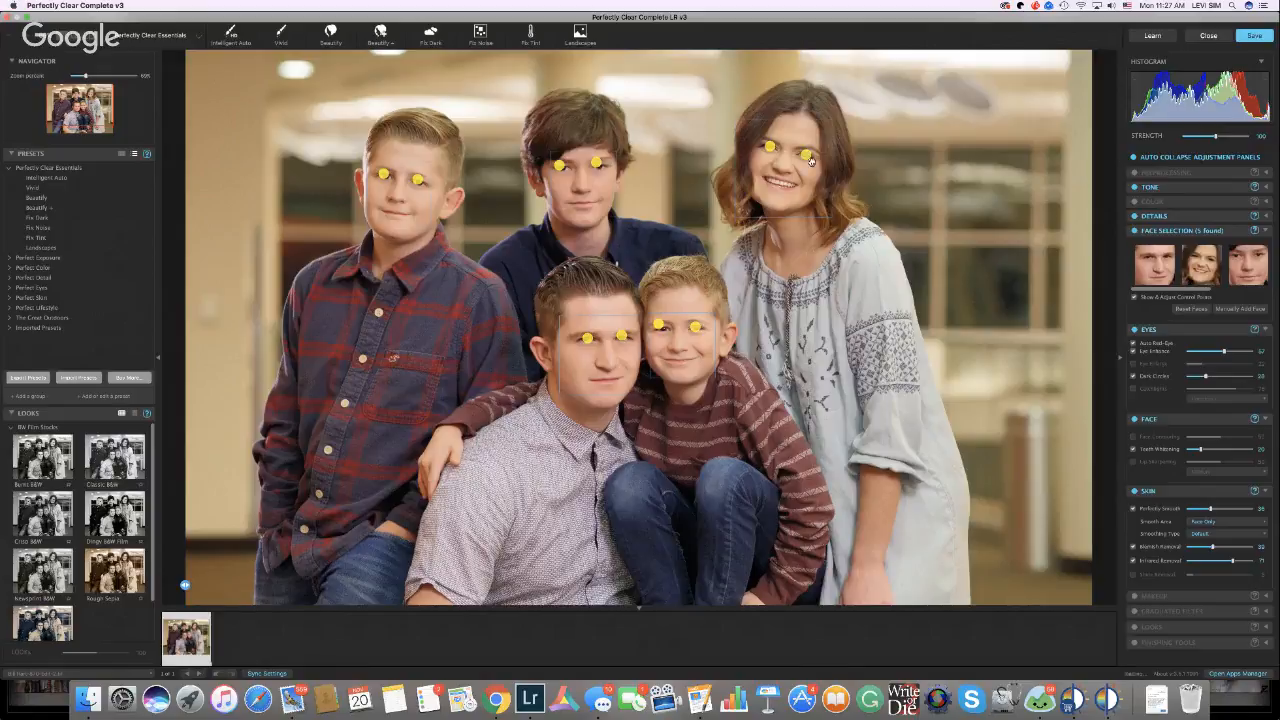
drag(806, 156, 805, 155)
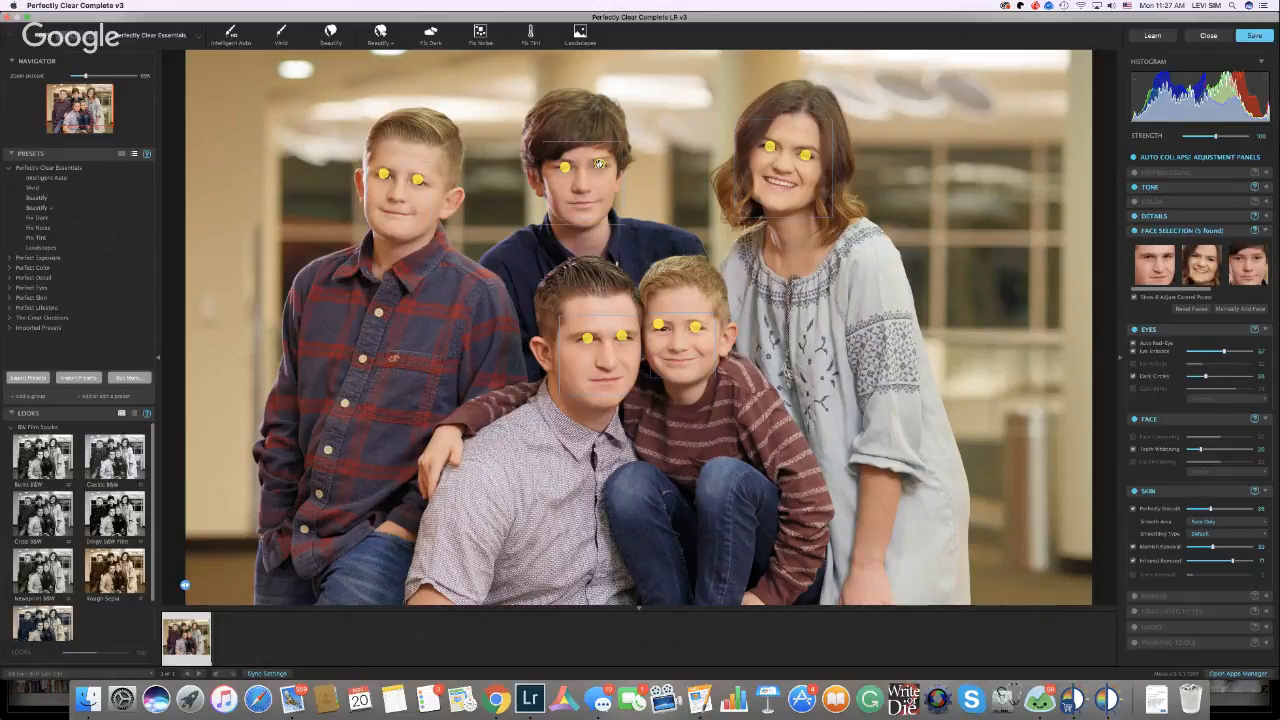
drag(599, 163, 599, 166)
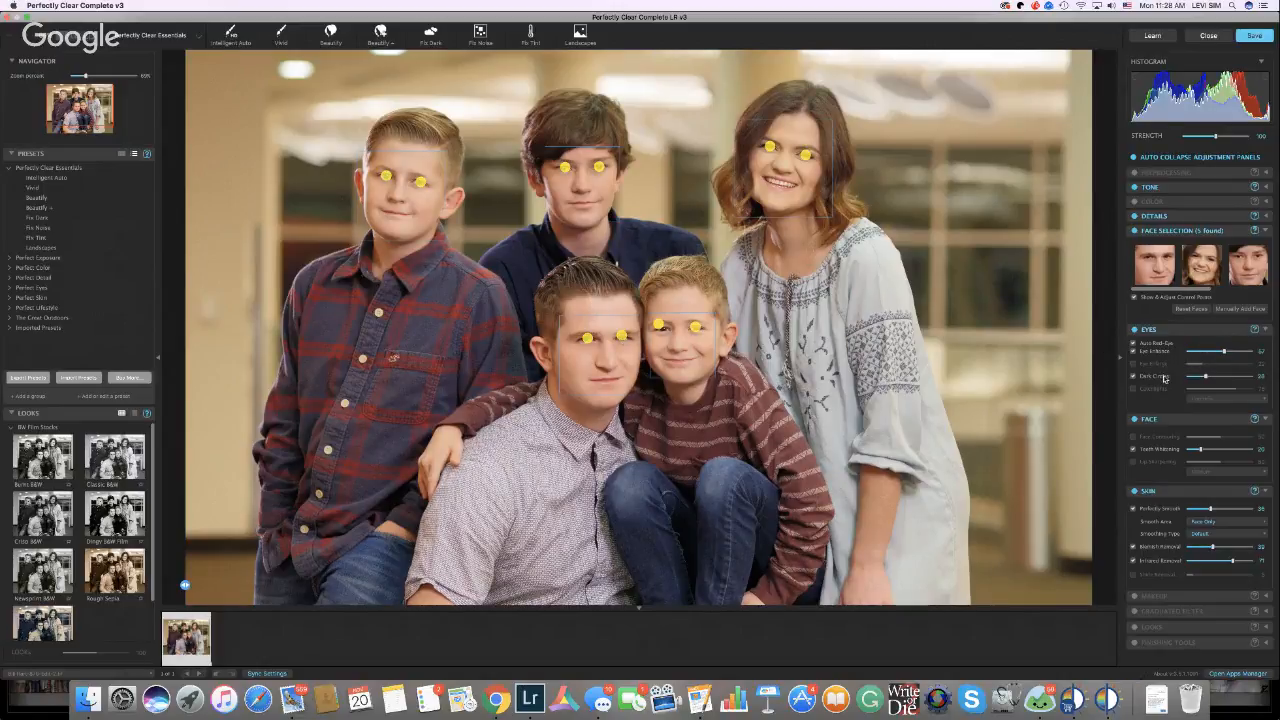
click(1134, 297)
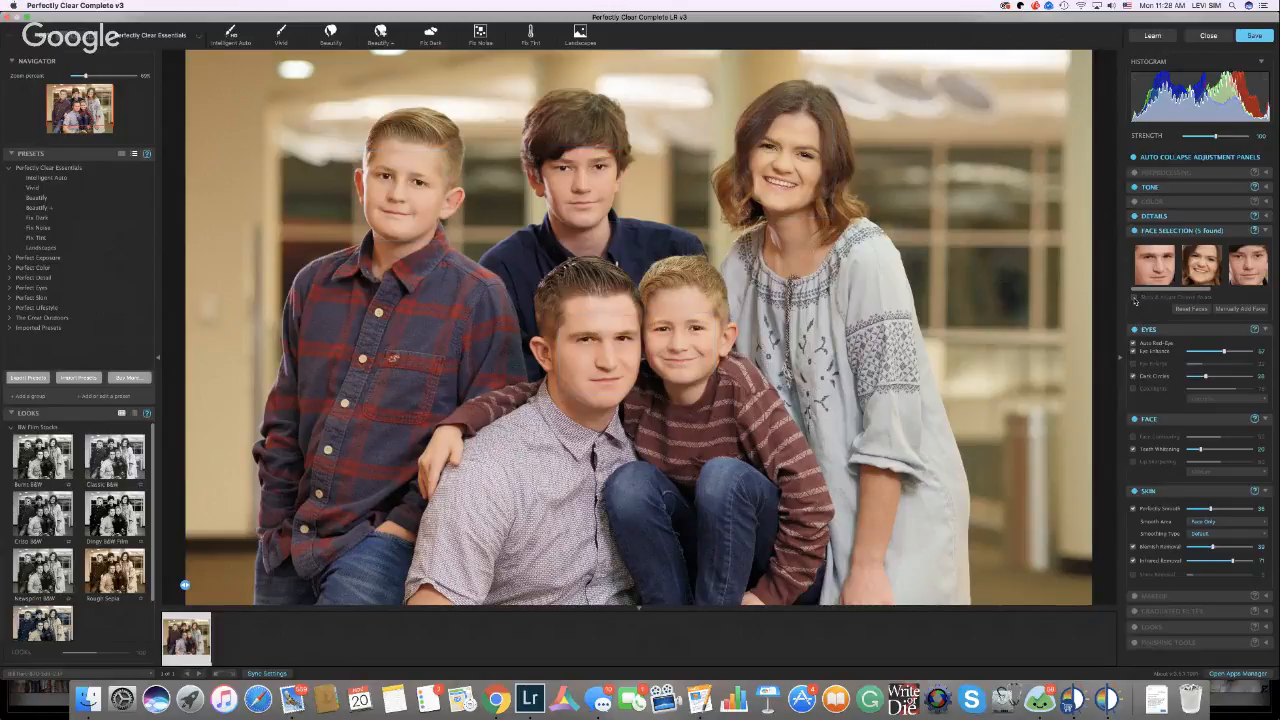
- Compare the family portrait with Dark Circles off and on, and raise its amount to about 62
click(1134, 376)
click(1134, 376)
drag(1210, 376, 1238, 378)
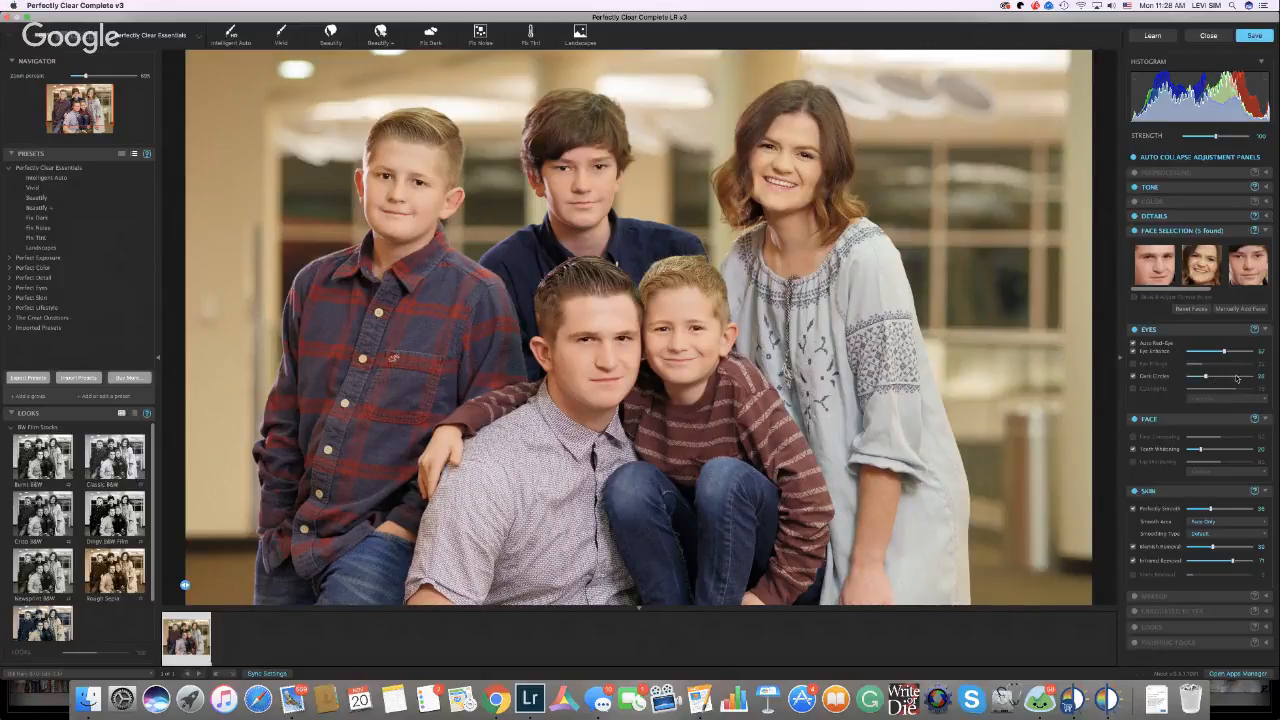
click(1135, 377)
click(1135, 377)
click(1135, 377)
click(1135, 377)
click(1135, 377)
click(1135, 377)
drag(1236, 377, 1227, 378)
click(1133, 376)
click(1133, 376)
click(1133, 376)
click(1133, 376)
- Compare the portrait with and without Eye Enhance, and lower its amount to near the minimum
click(1133, 352)
click(1133, 352)
drag(1223, 353, 1191, 354)
- Lower Perfectly Smooth to near its minimum and raise Blemish Removal to about 48, comparing each correction off and on
click(1134, 510)
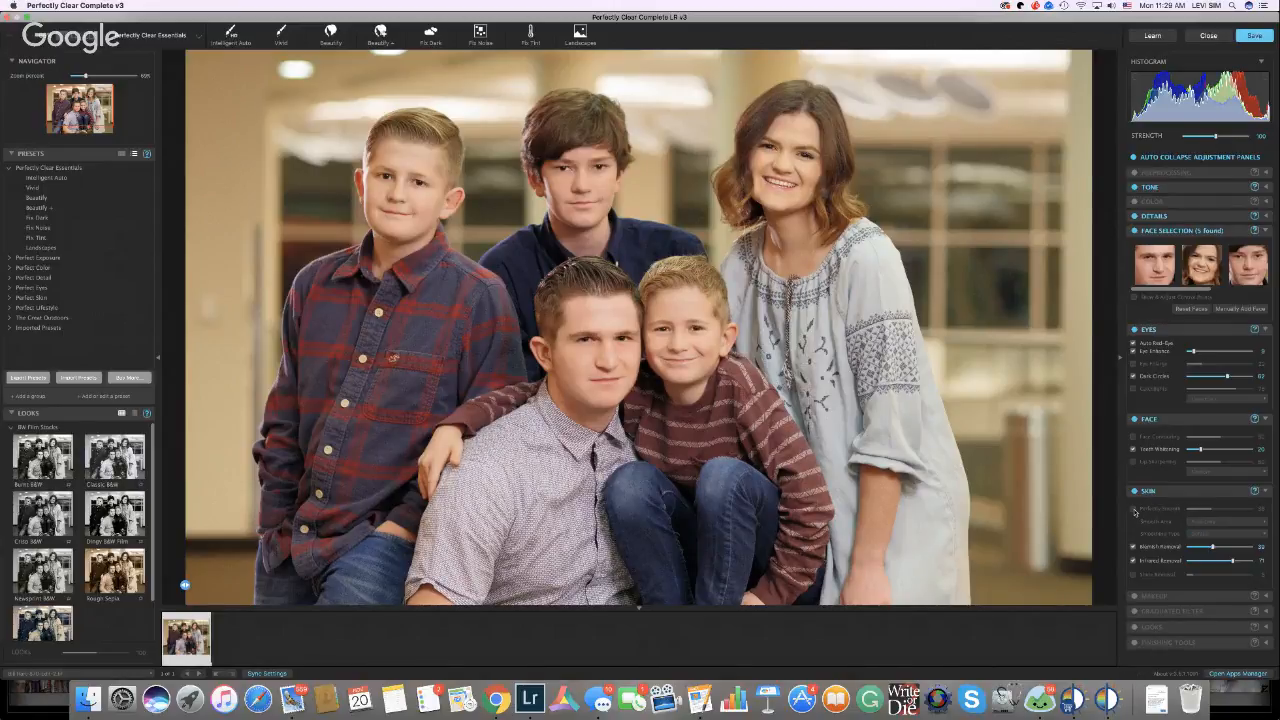
click(1134, 510)
drag(1207, 510, 1191, 511)
click(1133, 547)
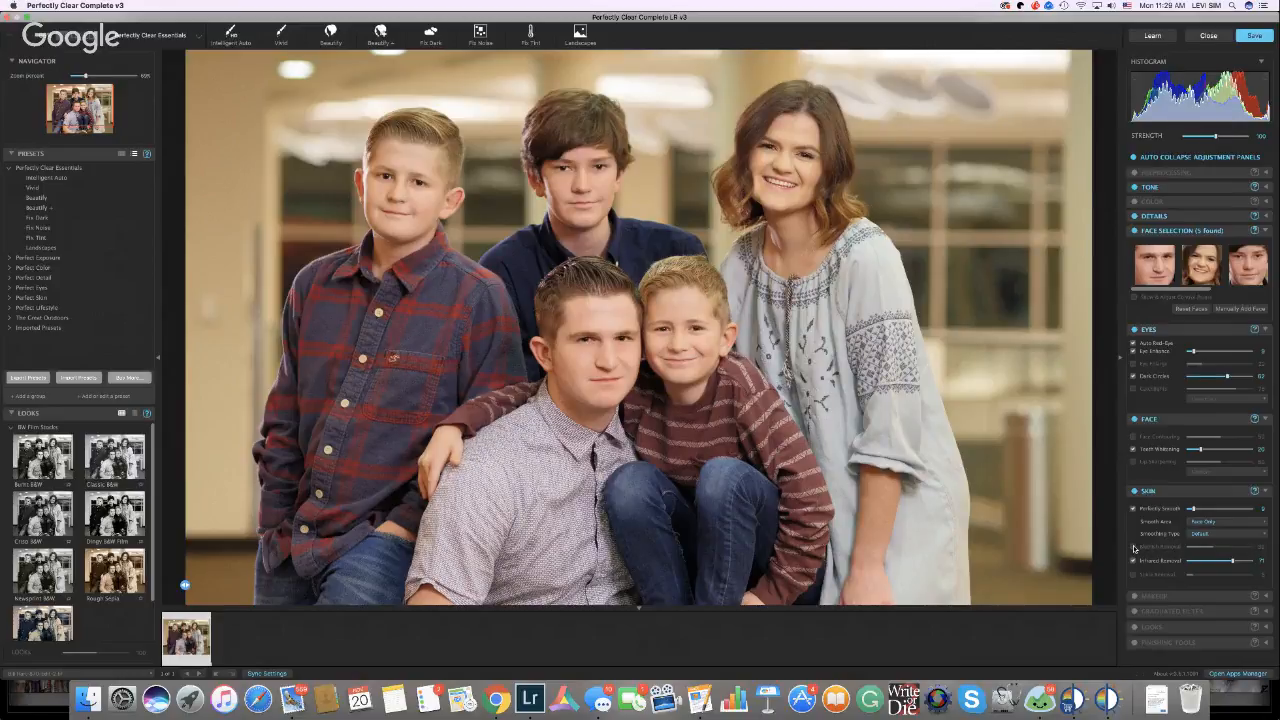
click(1133, 547)
drag(1213, 547, 1219, 547)
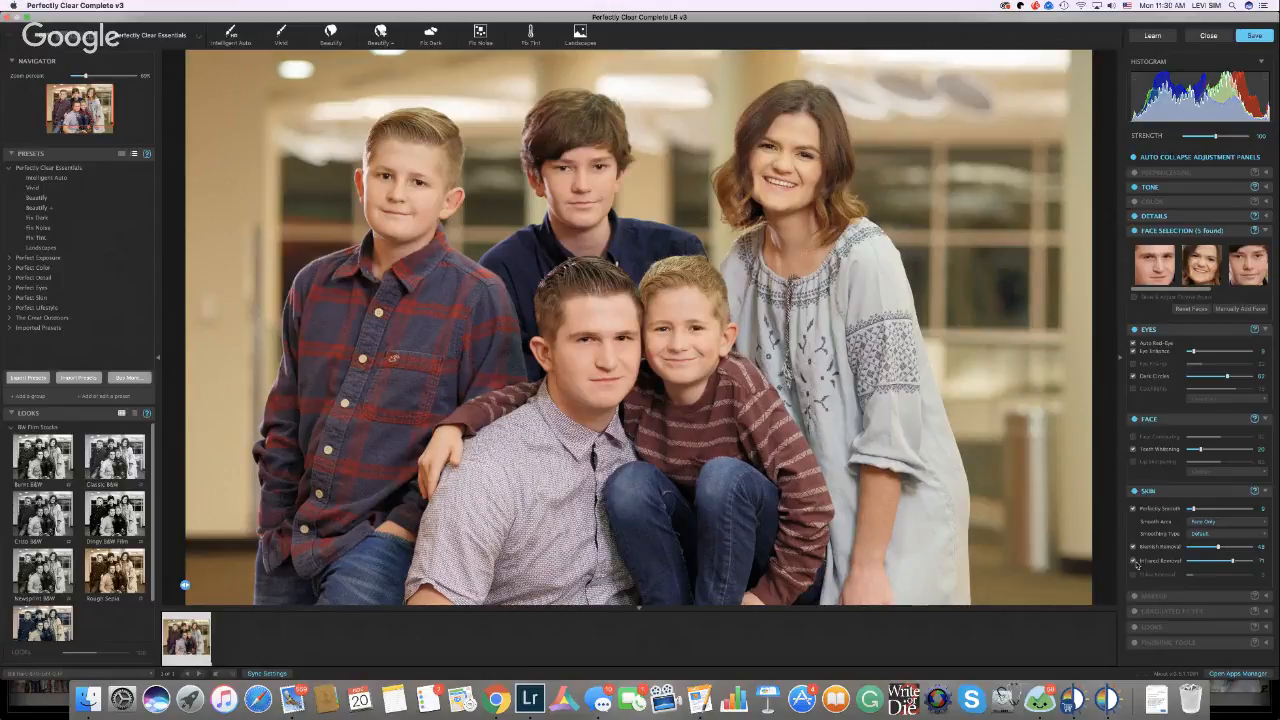
- Compare the skin tones with Infrared Removal off and on, and reduce its amount to around the middle of its range
click(1133, 561)
click(1134, 561)
click(1134, 561)
click(1134, 561)
click(1134, 561)
click(1135, 562)
click(1135, 562)
click(1135, 562)
drag(1230, 562, 1215, 565)
click(1133, 561)
click(1133, 561)
- Expand the Finishing Tools and enable the Shadows adjustment
click(1266, 643)
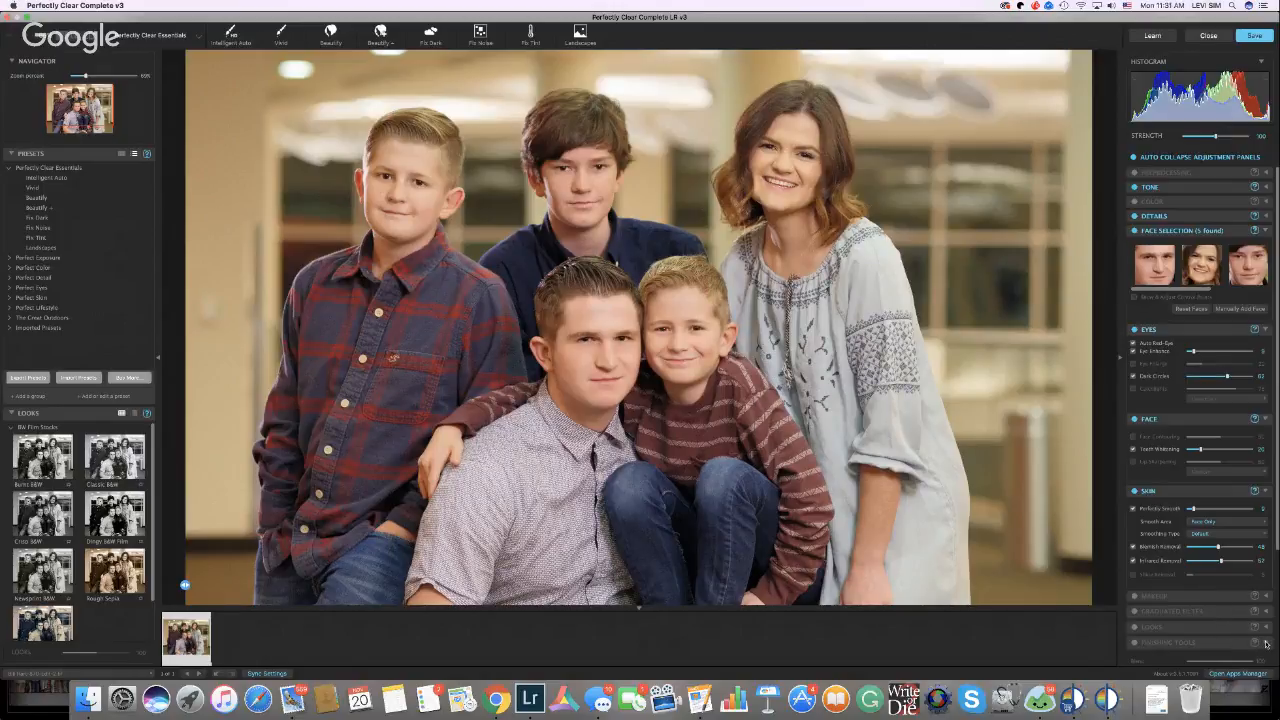
scroll(1220, 565, down, 5)
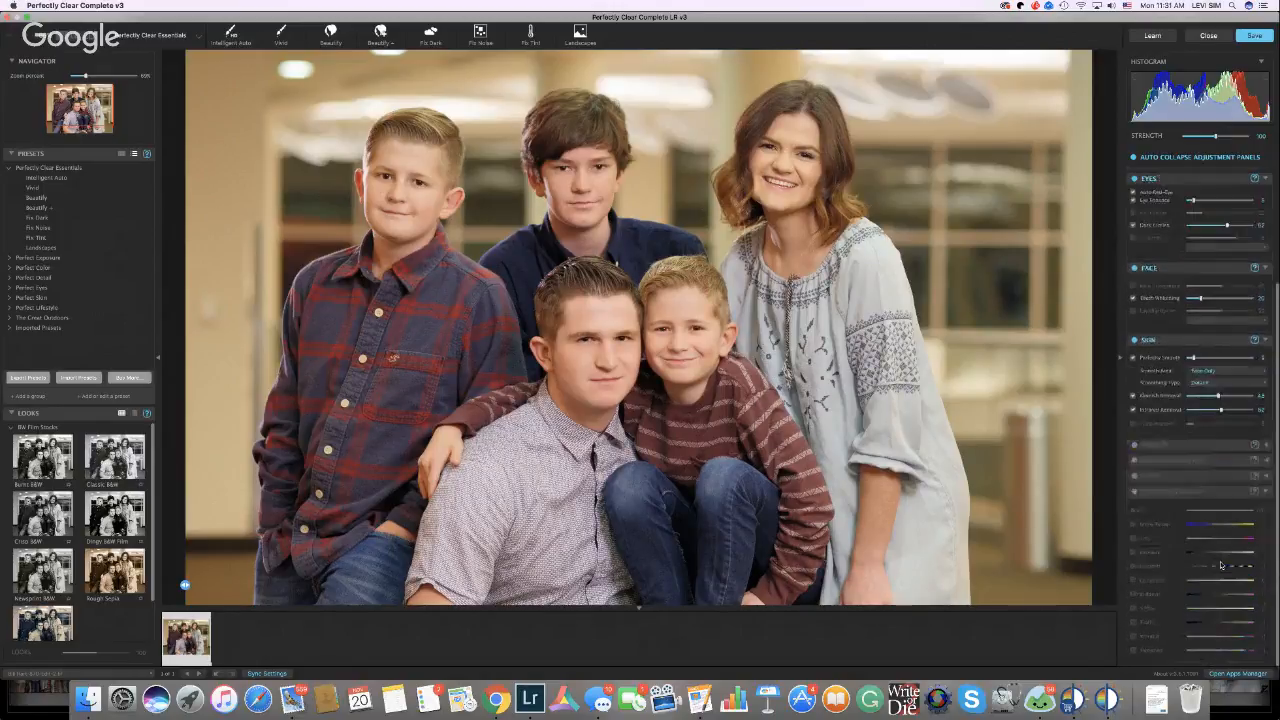
click(1135, 595)
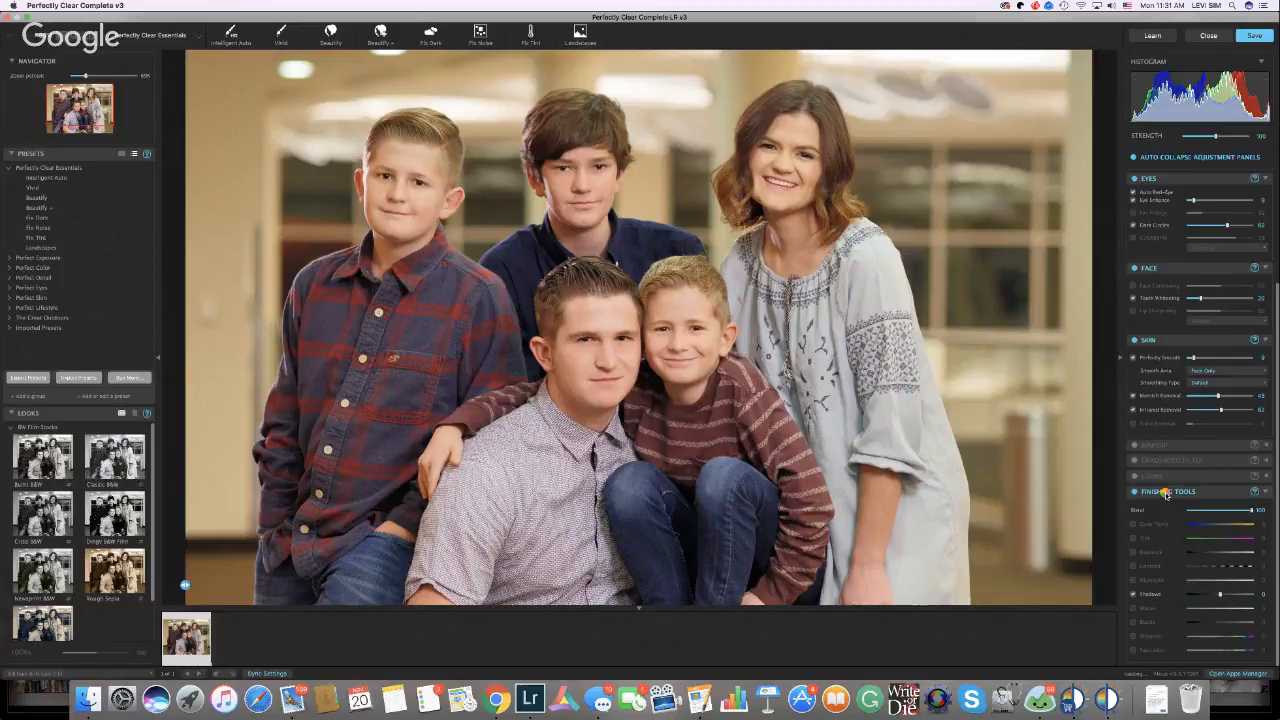
- Switch to the NBWA-Wrestling-9359.NEF portrait document in Photoshop
key(super+Tab)
key(super+Tab)
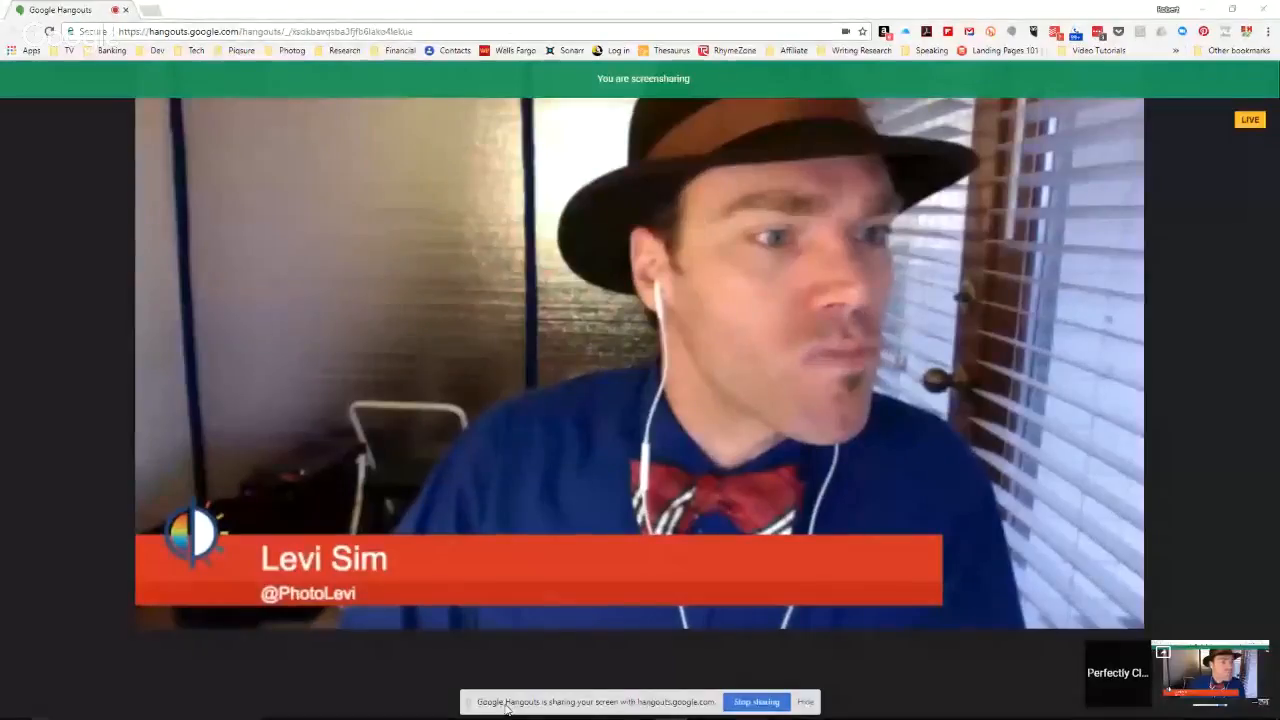
key(alt+Tab)
key(alt+Tab)
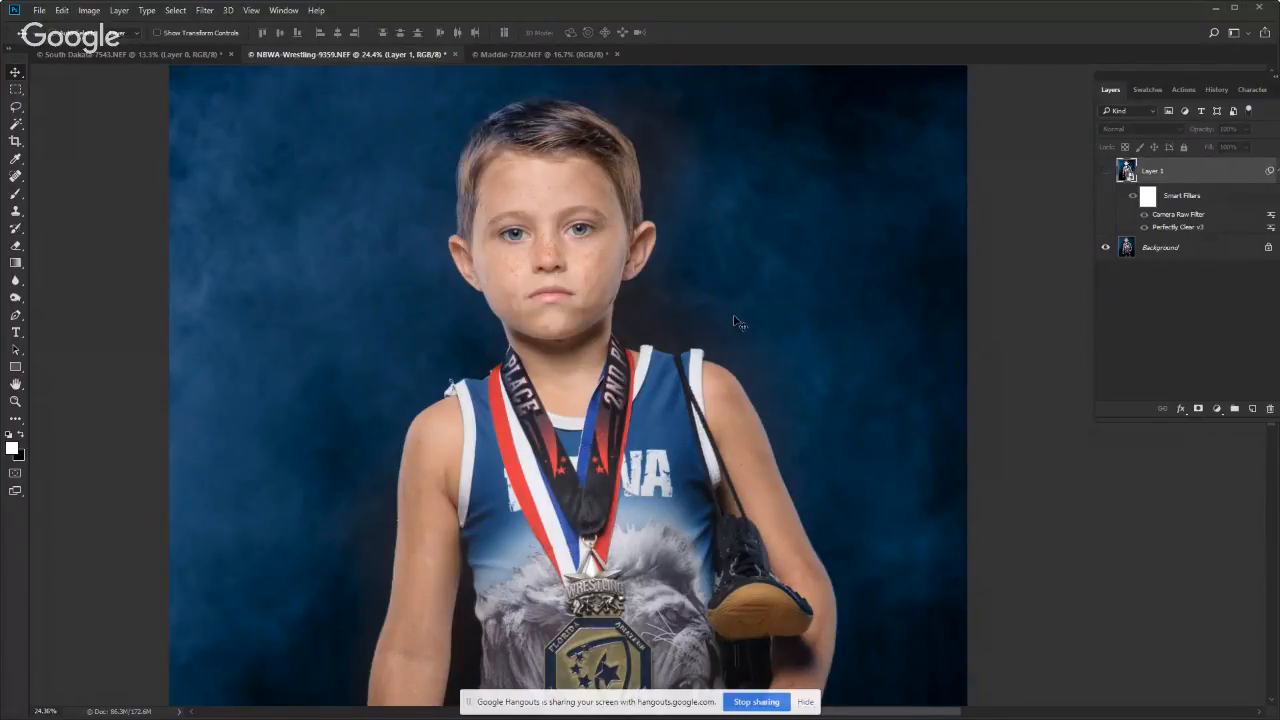
- Compare the young wrestler's portrait with the filtered Layer 1 shown and hidden, examining the face, and leave the layer hidden
scroll(734, 286, down, 1)
scroll(737, 289, up, 1)
scroll(737, 289, up, 1)
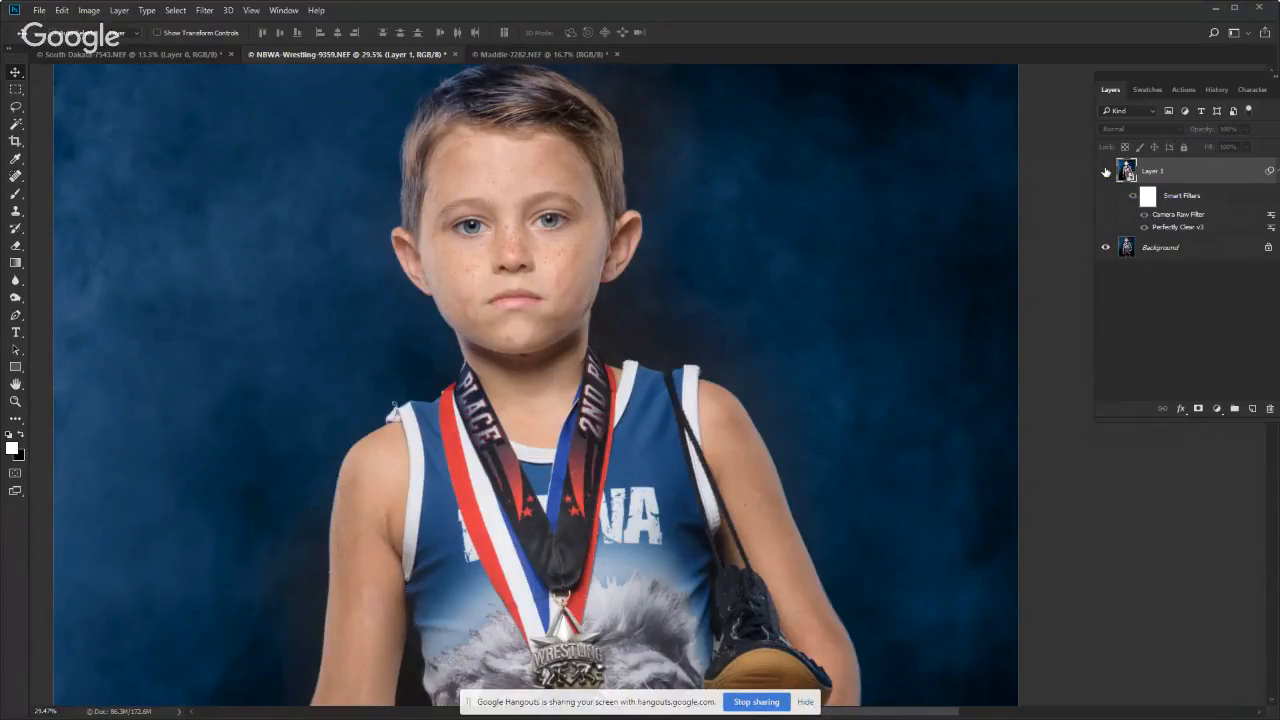
click(1106, 171)
scroll(822, 336, down, 2)
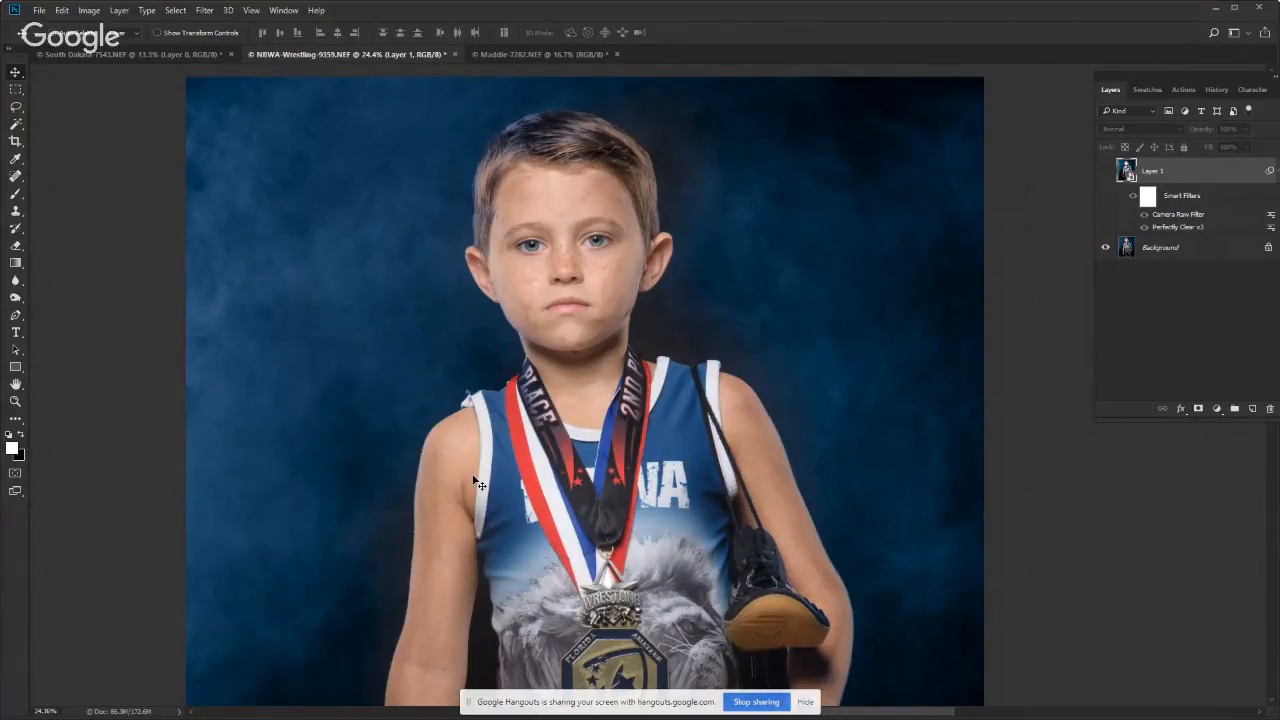
click(1105, 172)
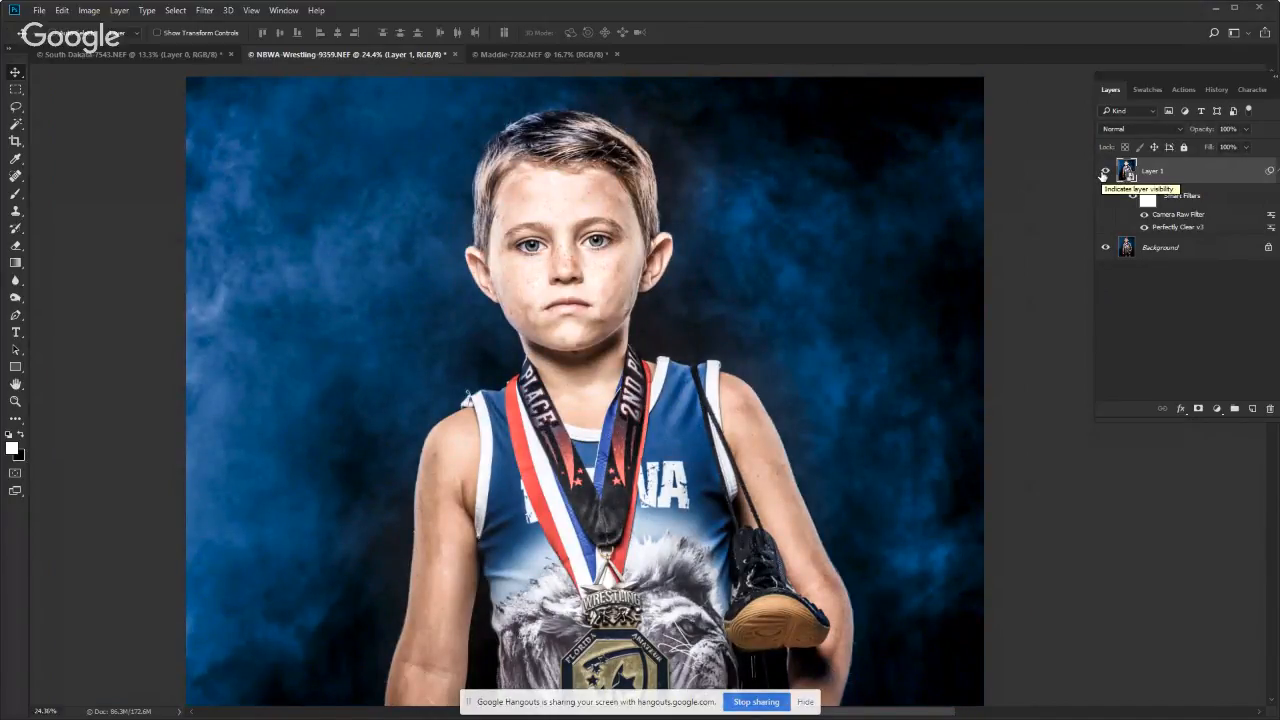
click(1105, 172)
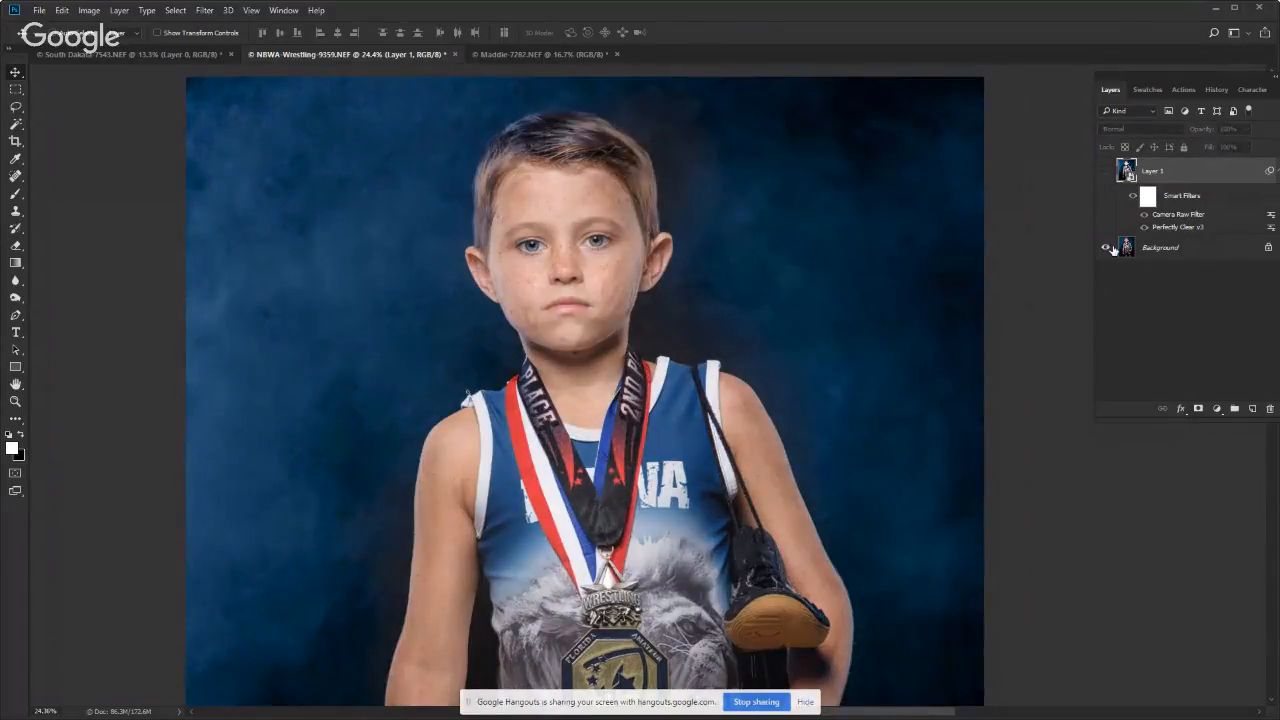
scroll(990, 245, up, 1)
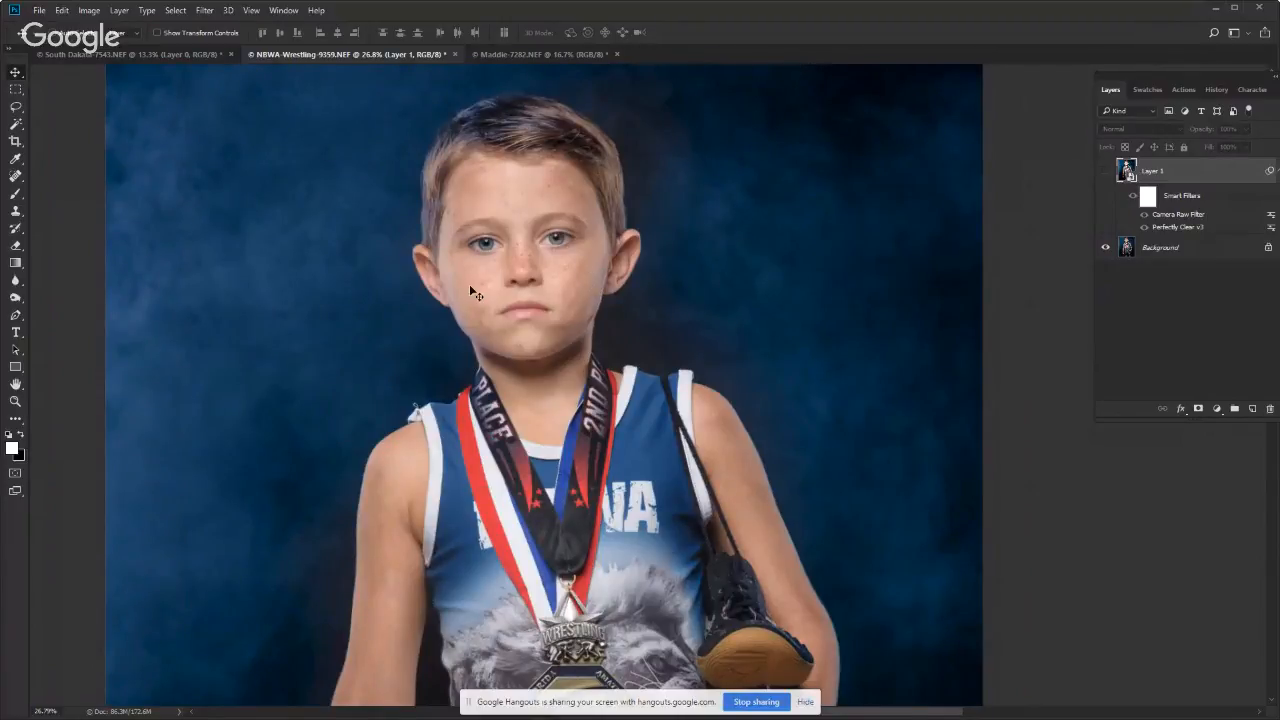
click(1106, 172)
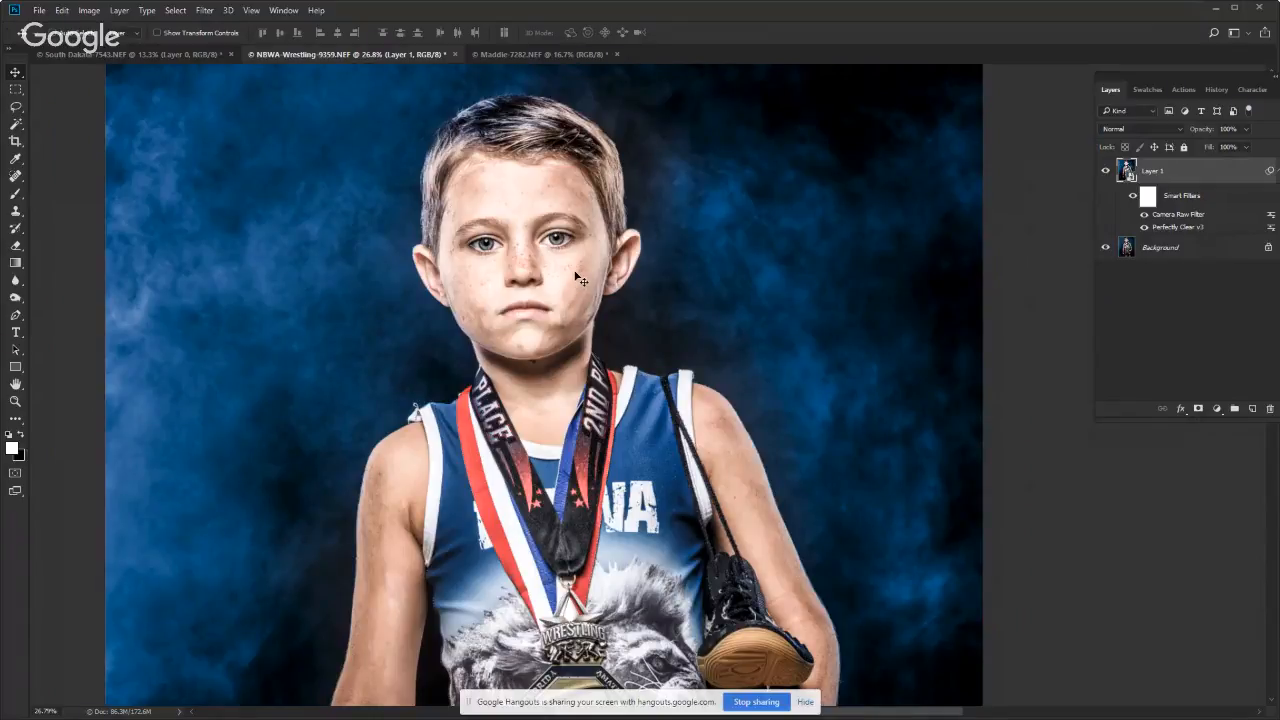
scroll(578, 279, up, 1)
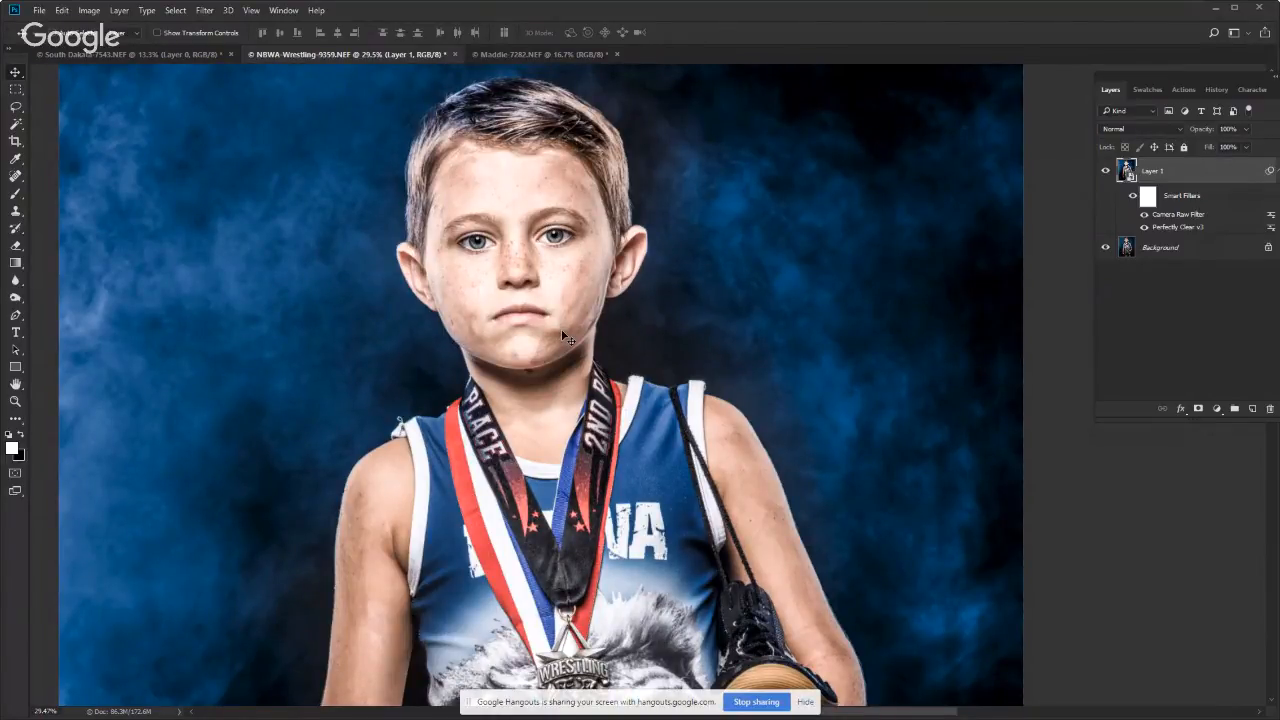
click(1105, 171)
click(1105, 176)
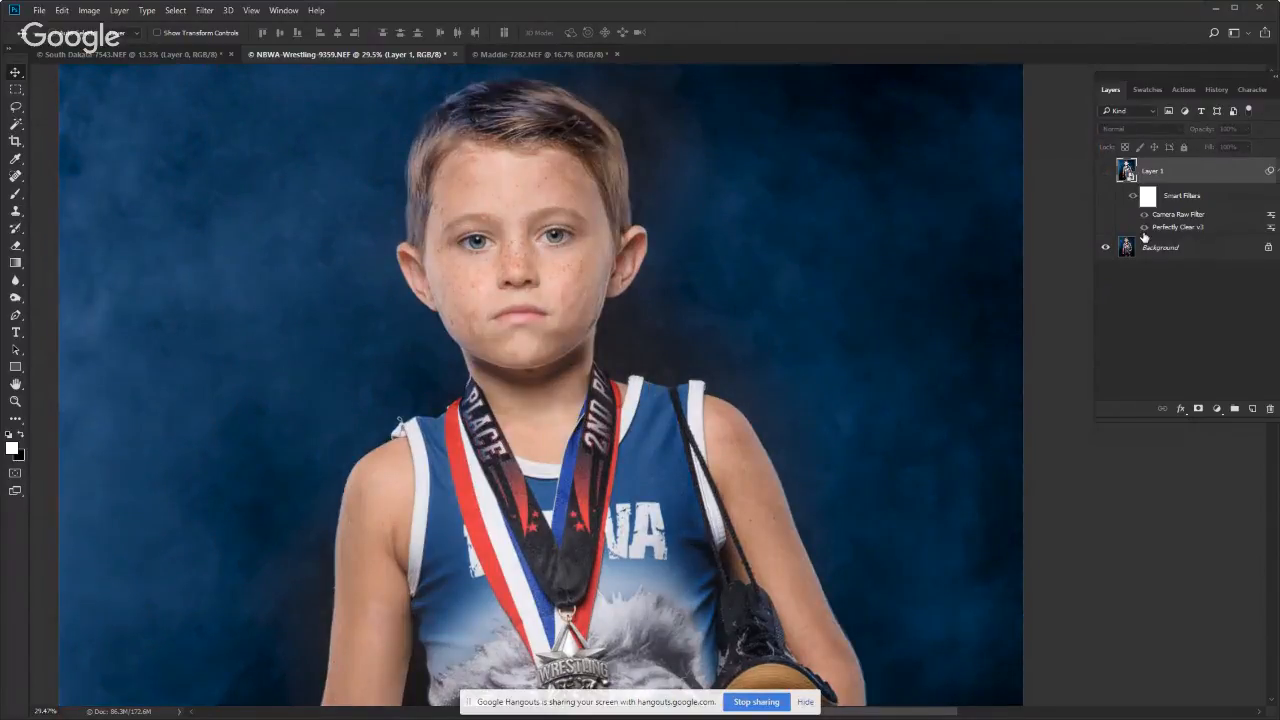
- Convert the Background layer to a smart object and open it in the Perfectly Clear v3 filter
right_click(1164, 256)
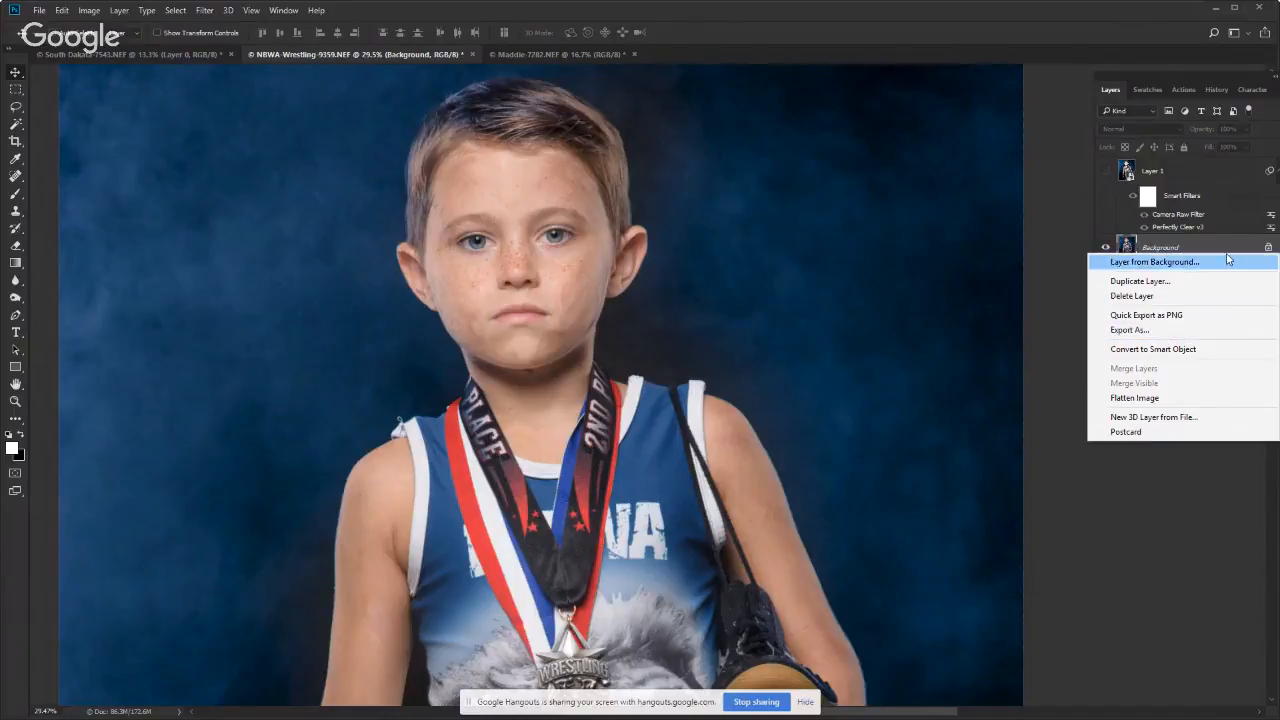
click(1177, 350)
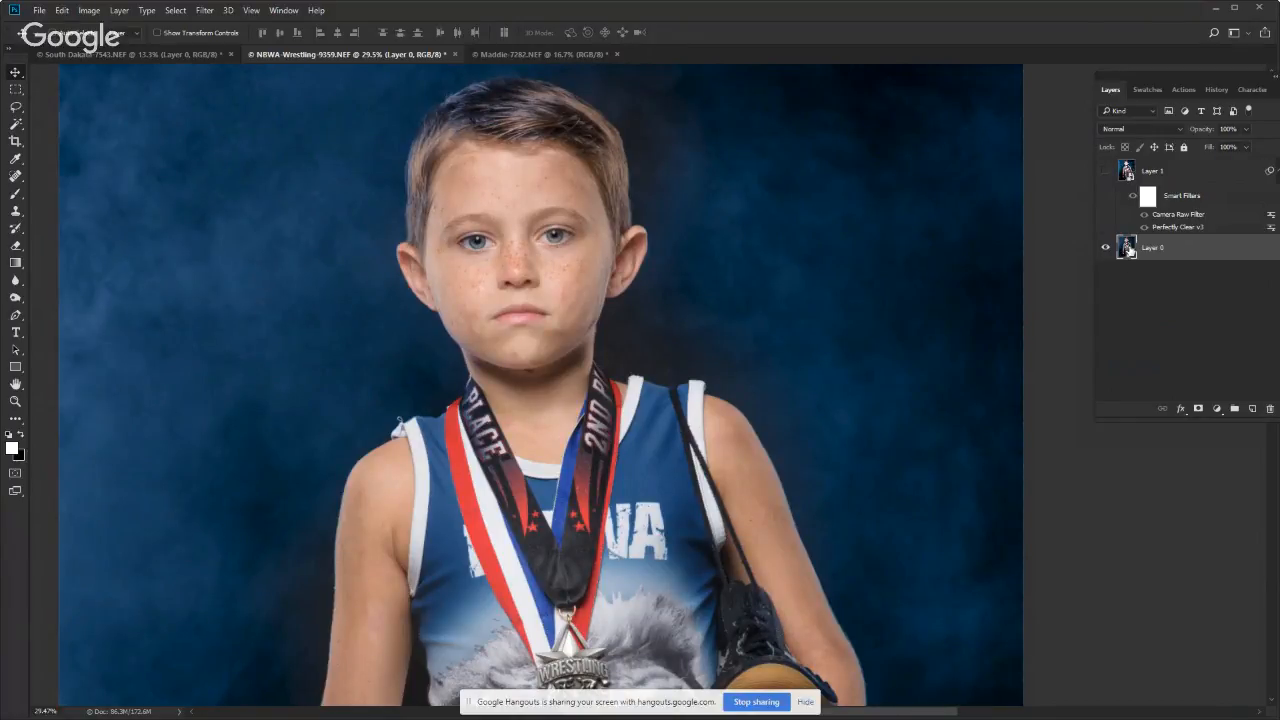
click(204, 12)
mouse_move(224, 305)
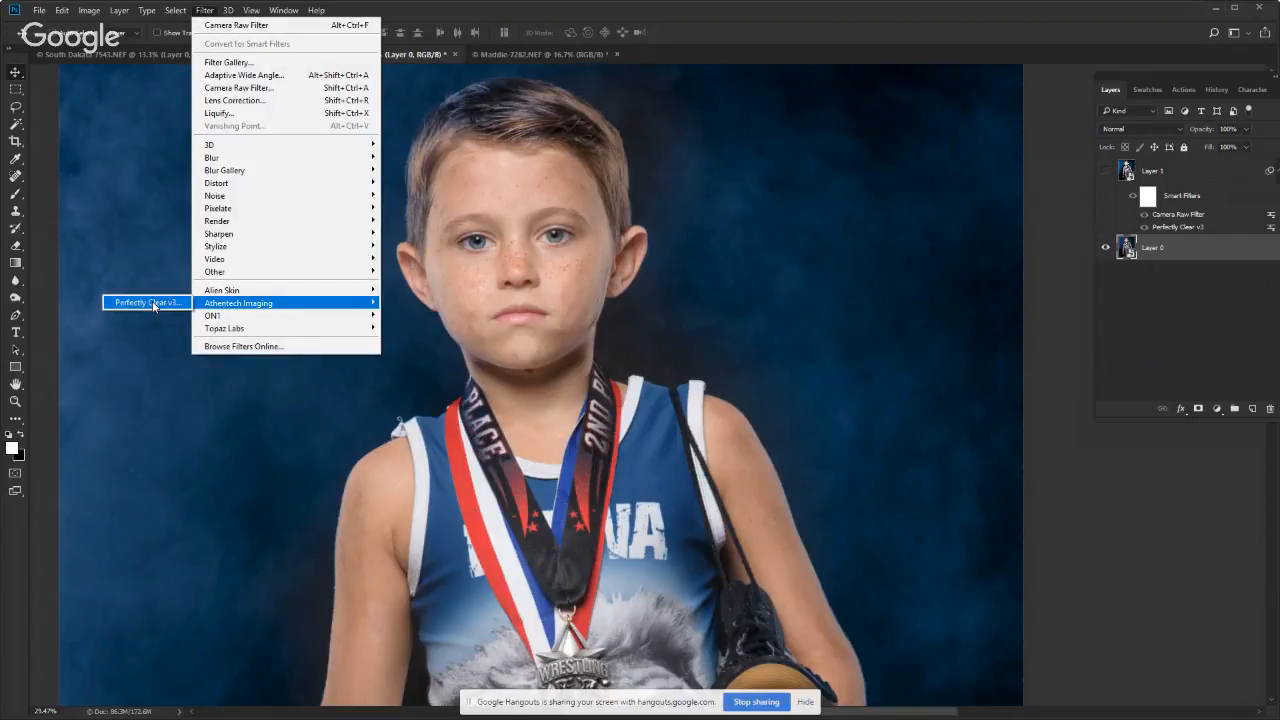
click(150, 302)
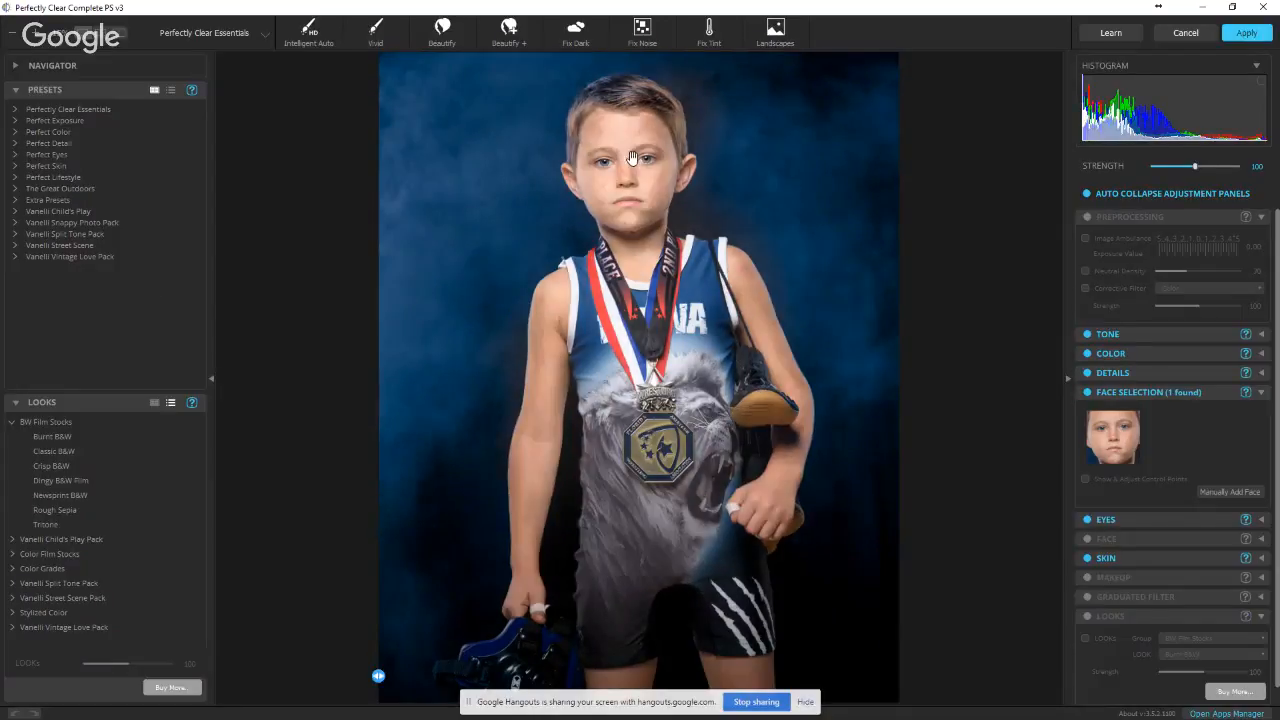
- Apply the Intelligent Auto preset to the wrestler portrait and inspect the face up close
scroll(634, 157, up, 2)
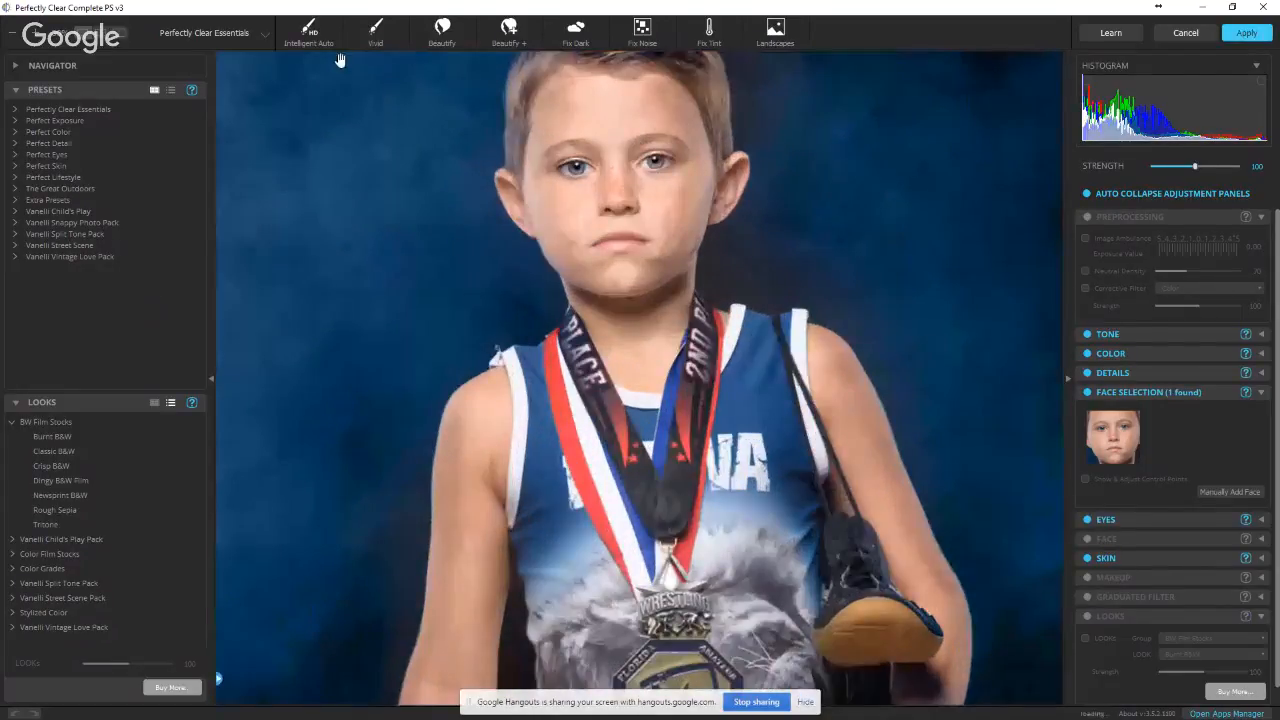
click(312, 36)
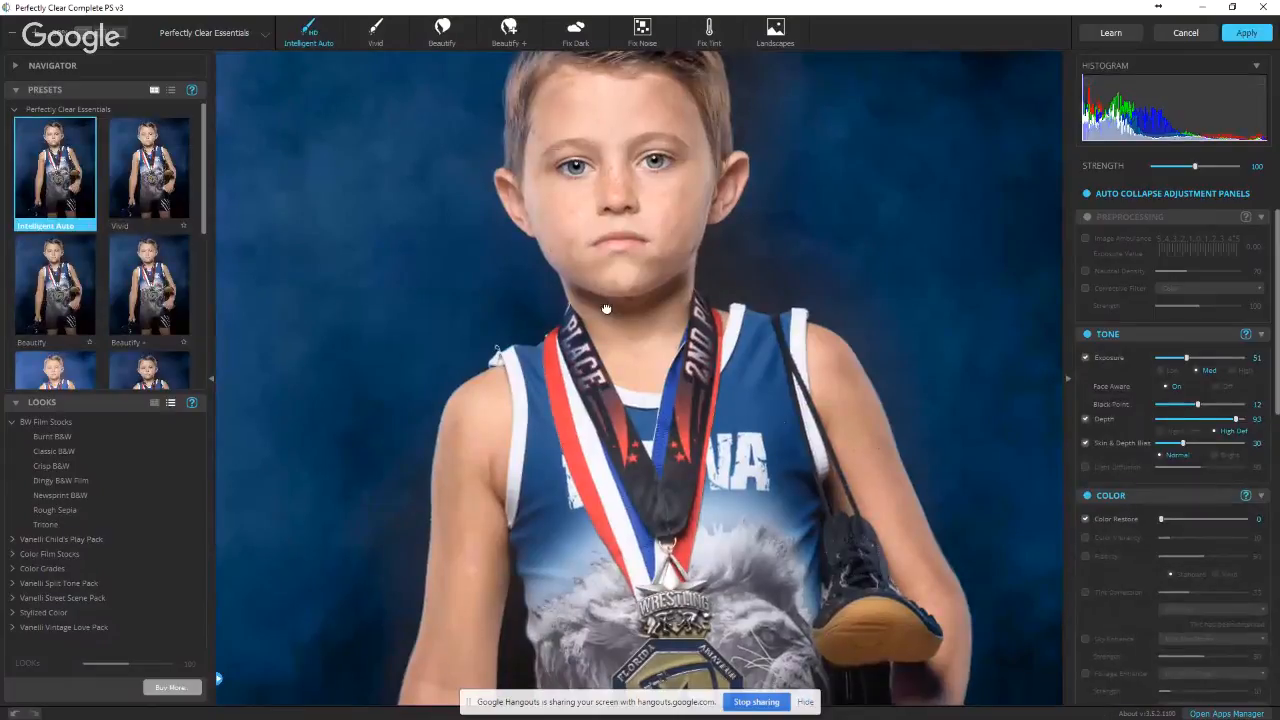
scroll(634, 306, up, 2)
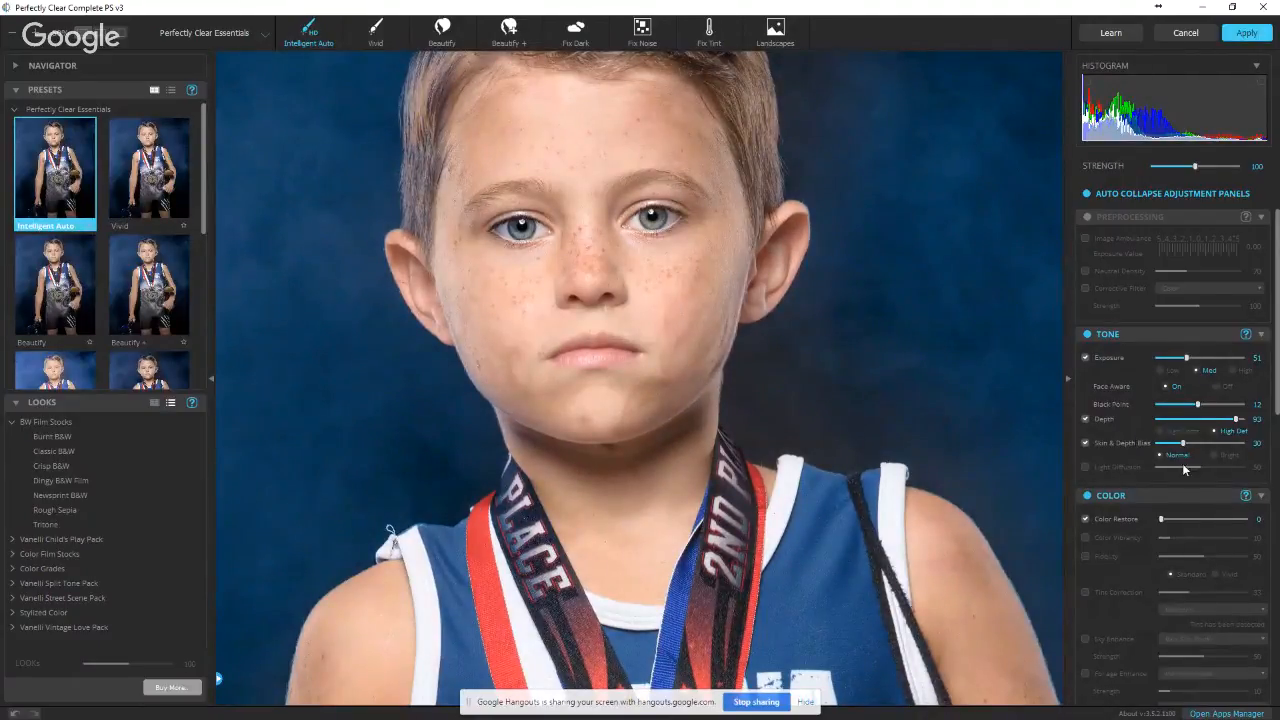
- Select the boy's detected face, align both eye control points with the pupils, and hide the points
scroll(1136, 458, down, 6)
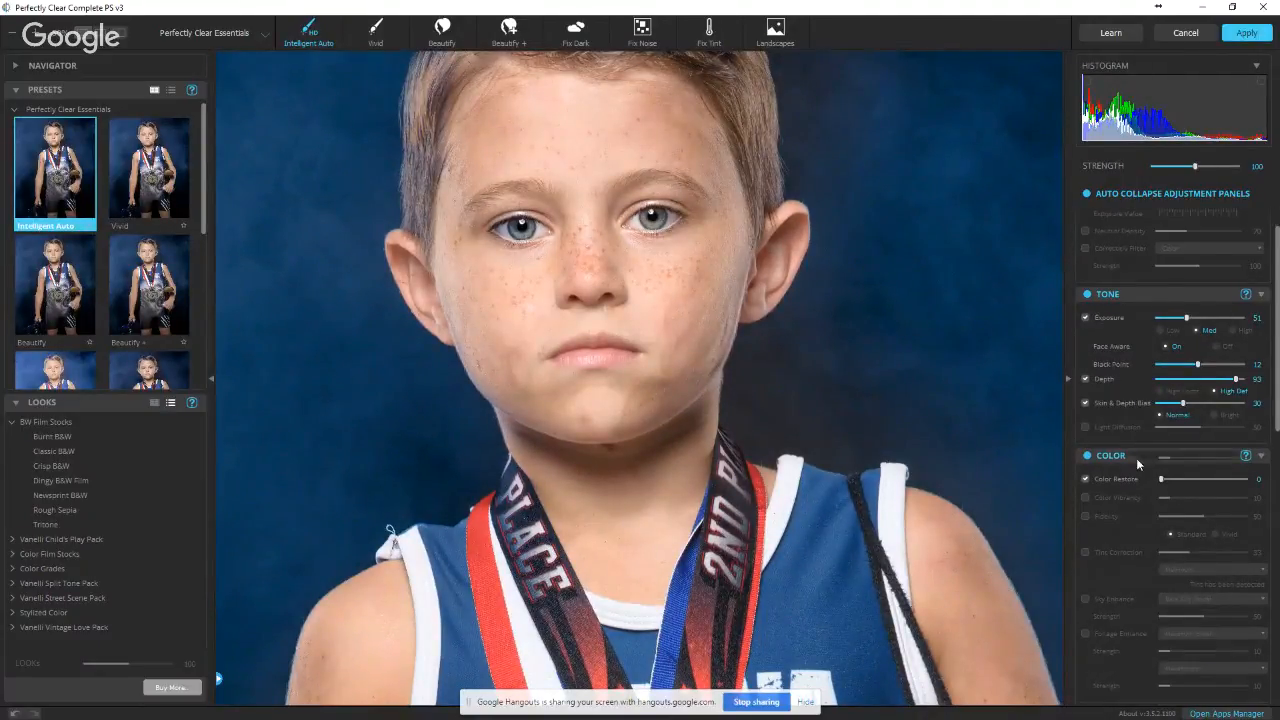
scroll(1131, 488, down, 1)
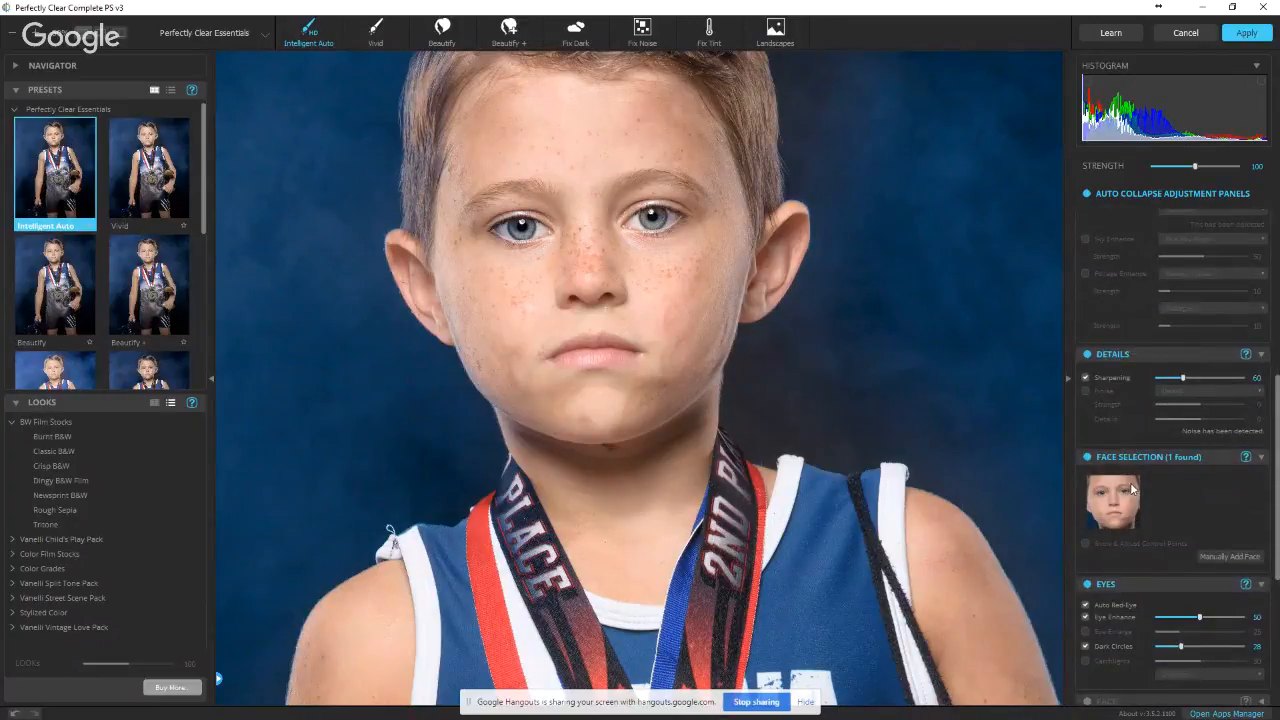
click(1131, 490)
click(1085, 545)
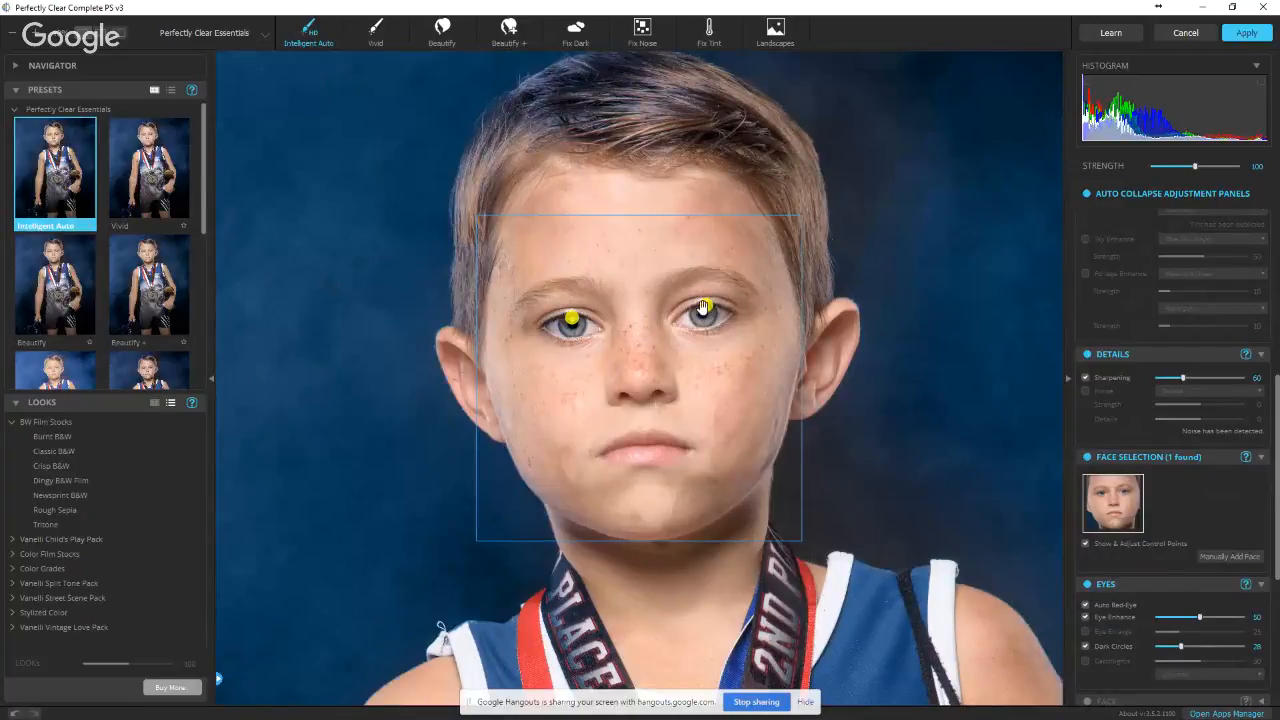
drag(713, 316, 706, 315)
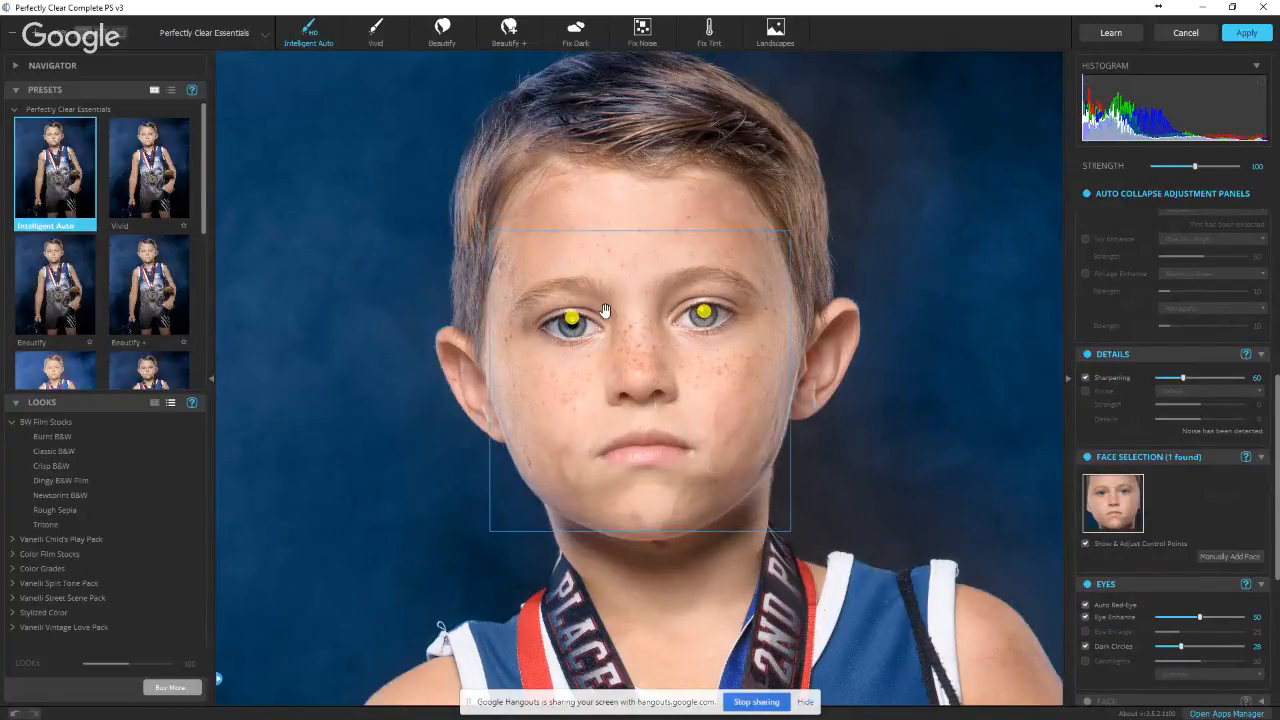
drag(573, 313, 571, 322)
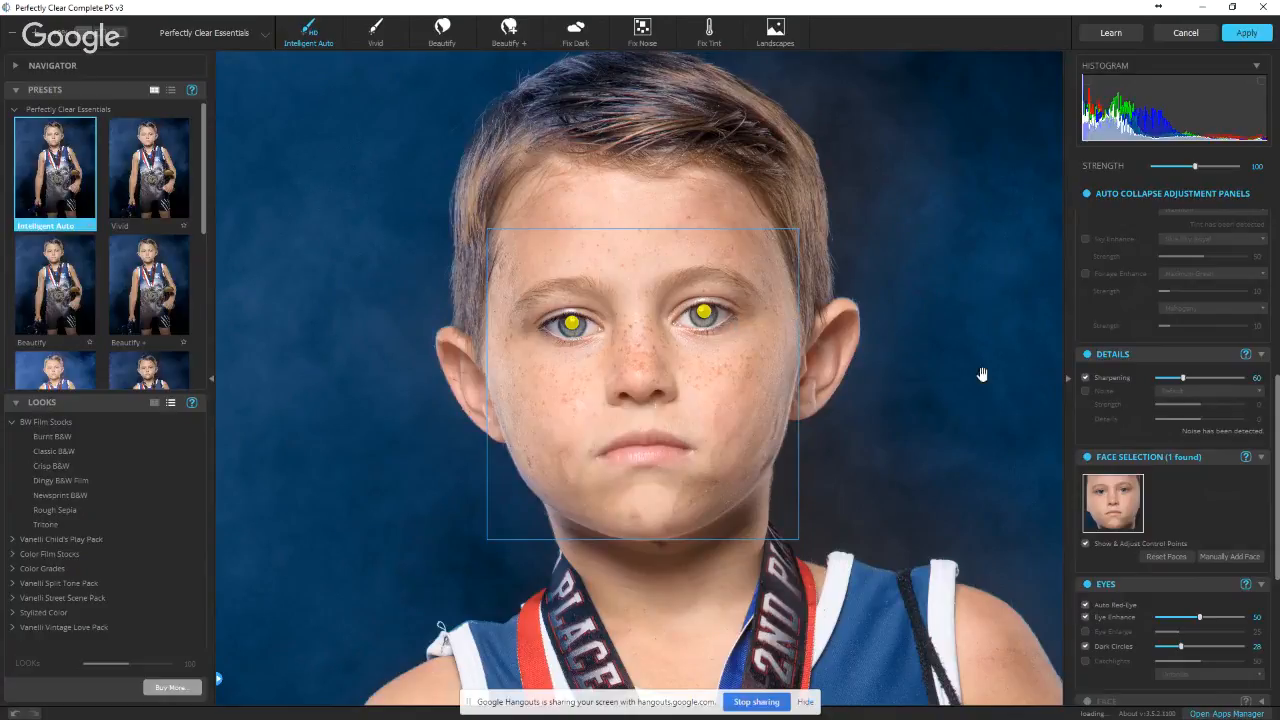
click(1085, 544)
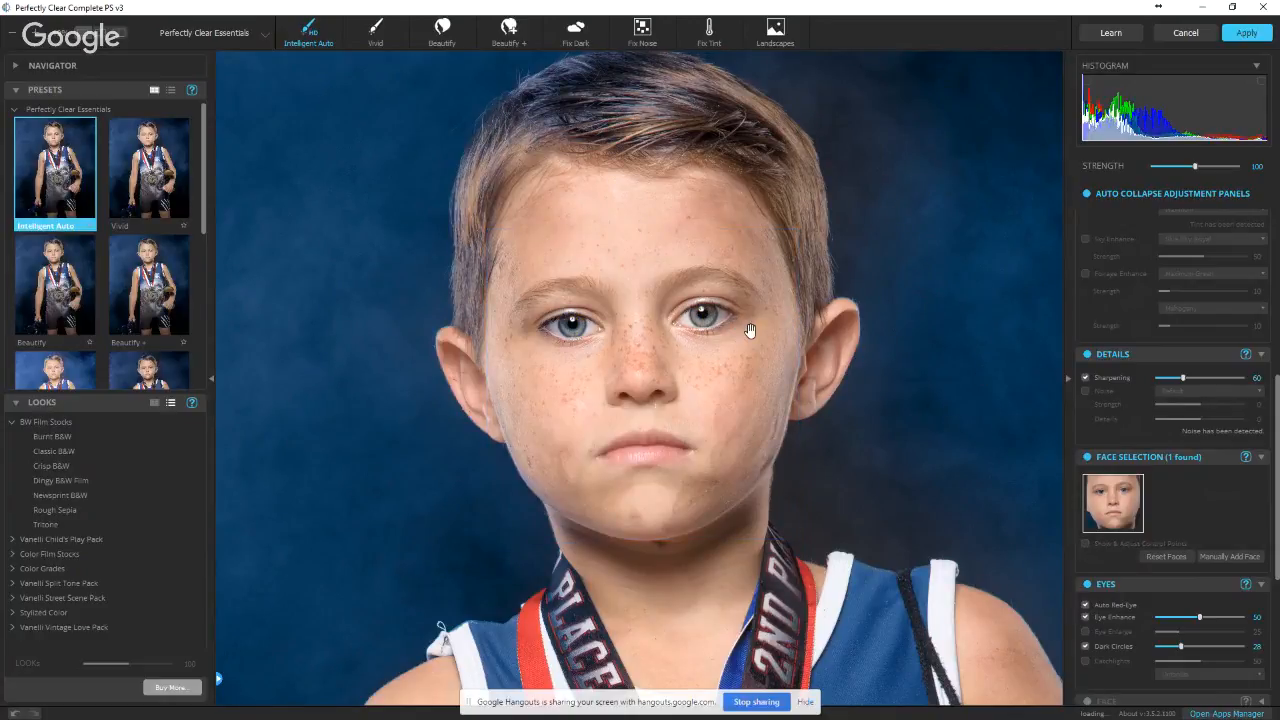
- Compare the boy's face with the eye corrections off and on, and set Eye Enhance to 68
click(1087, 586)
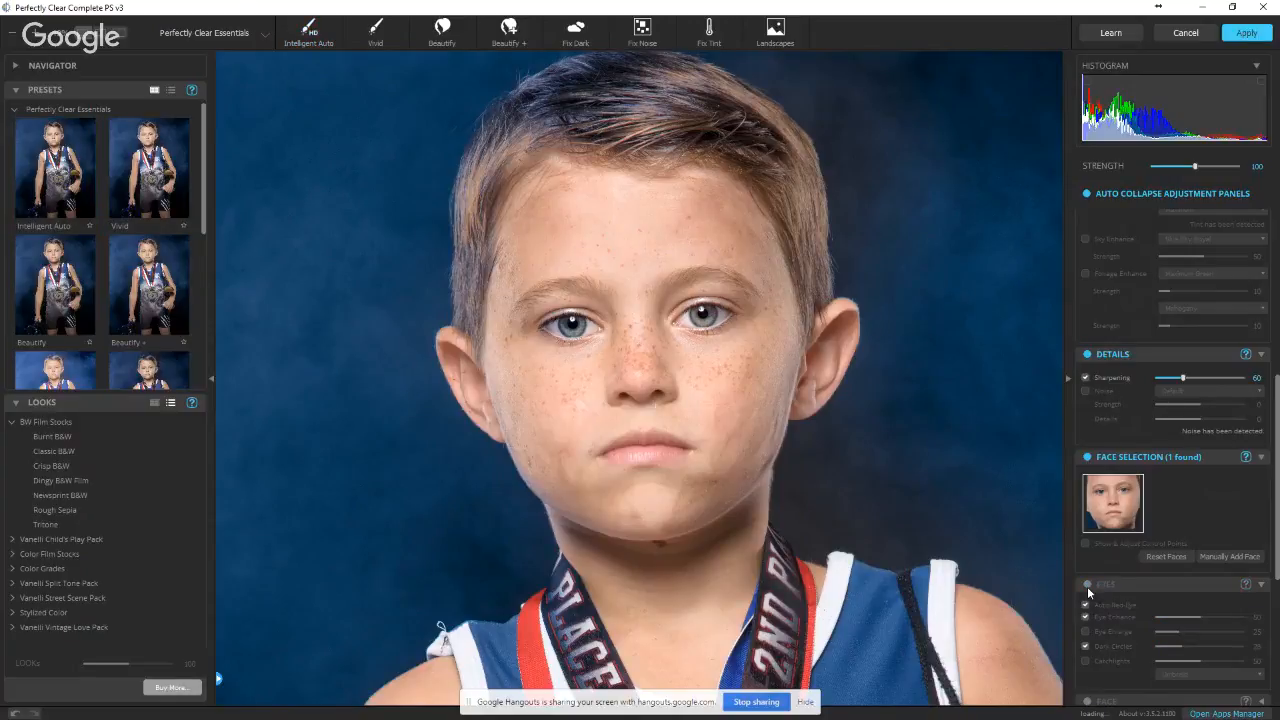
click(1088, 585)
drag(1201, 619, 1216, 619)
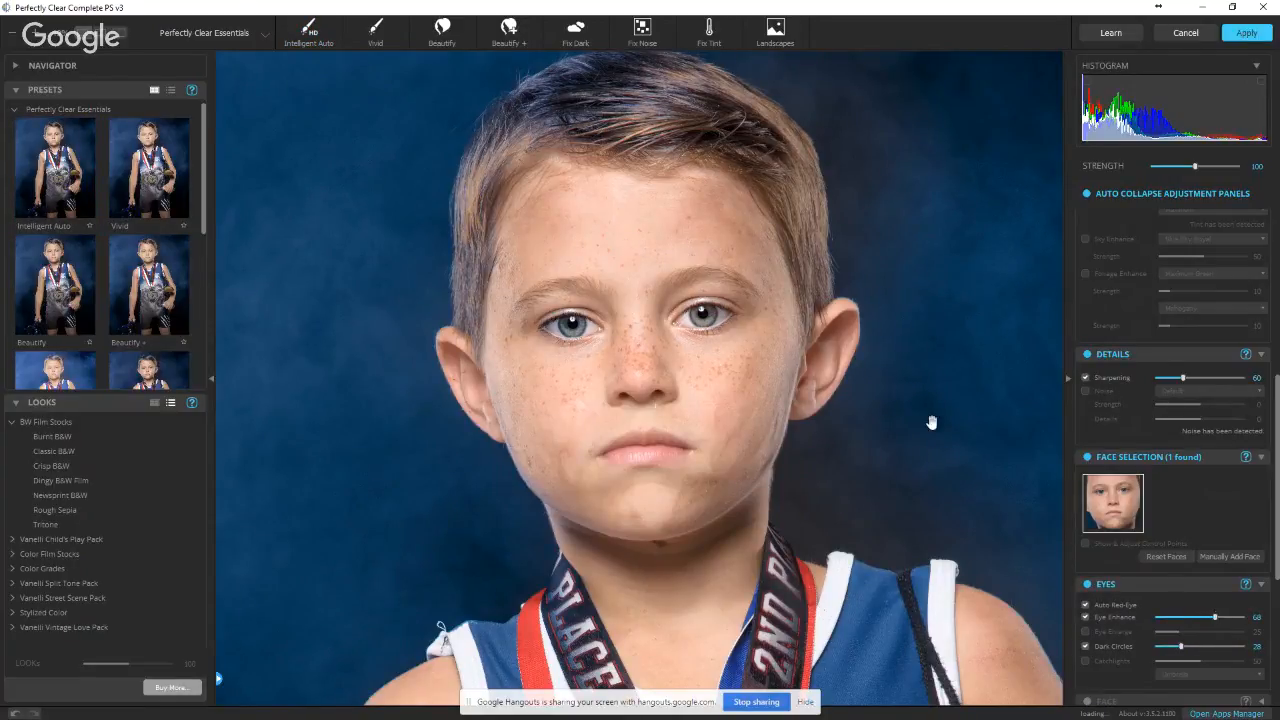
click(667, 372)
- Turn off Auto Red-Eye and Sharpening, and apply the Perfectly Clear settings to the wrestler portrait
click(1085, 605)
click(685, 333)
scroll(593, 392, down, 3)
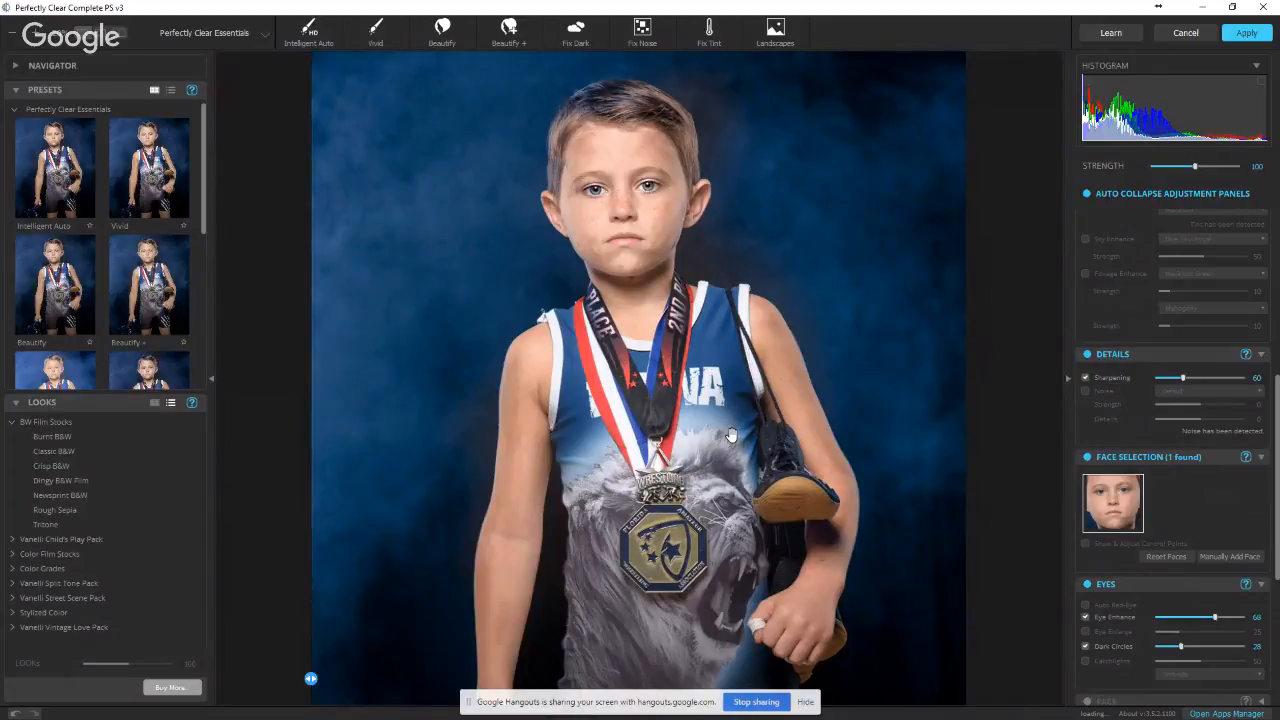
click(1086, 379)
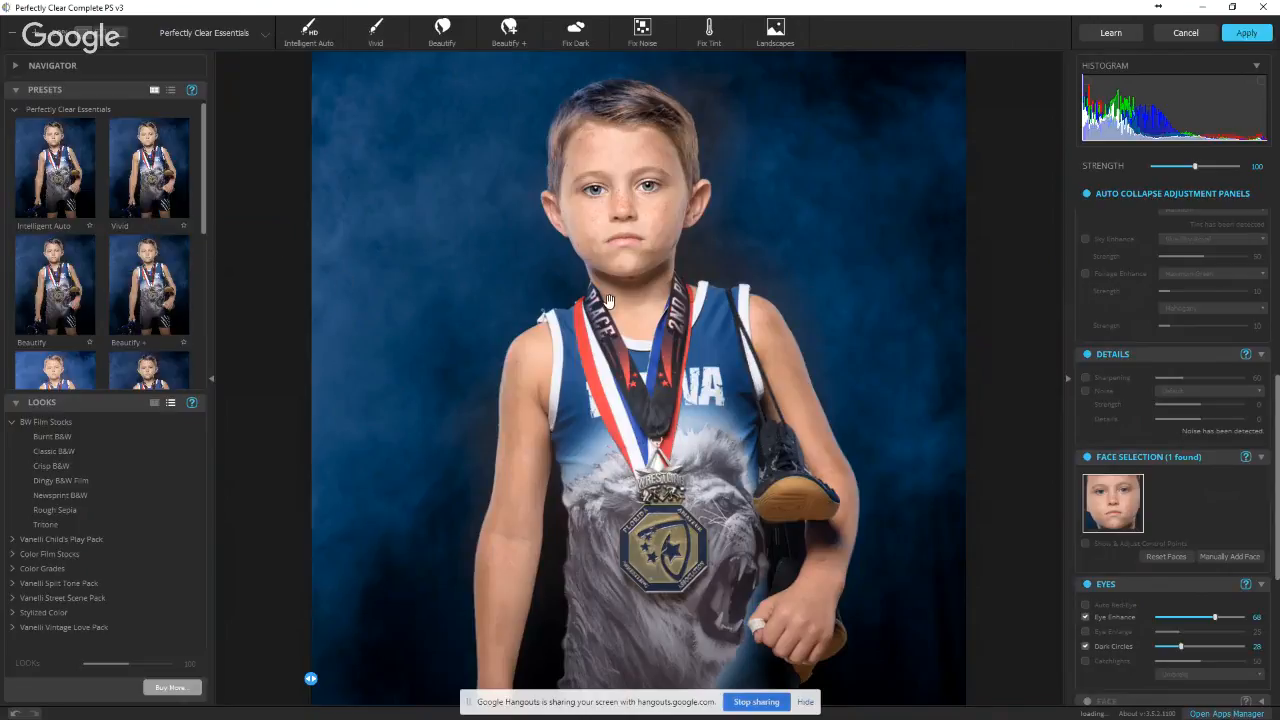
click(1246, 32)
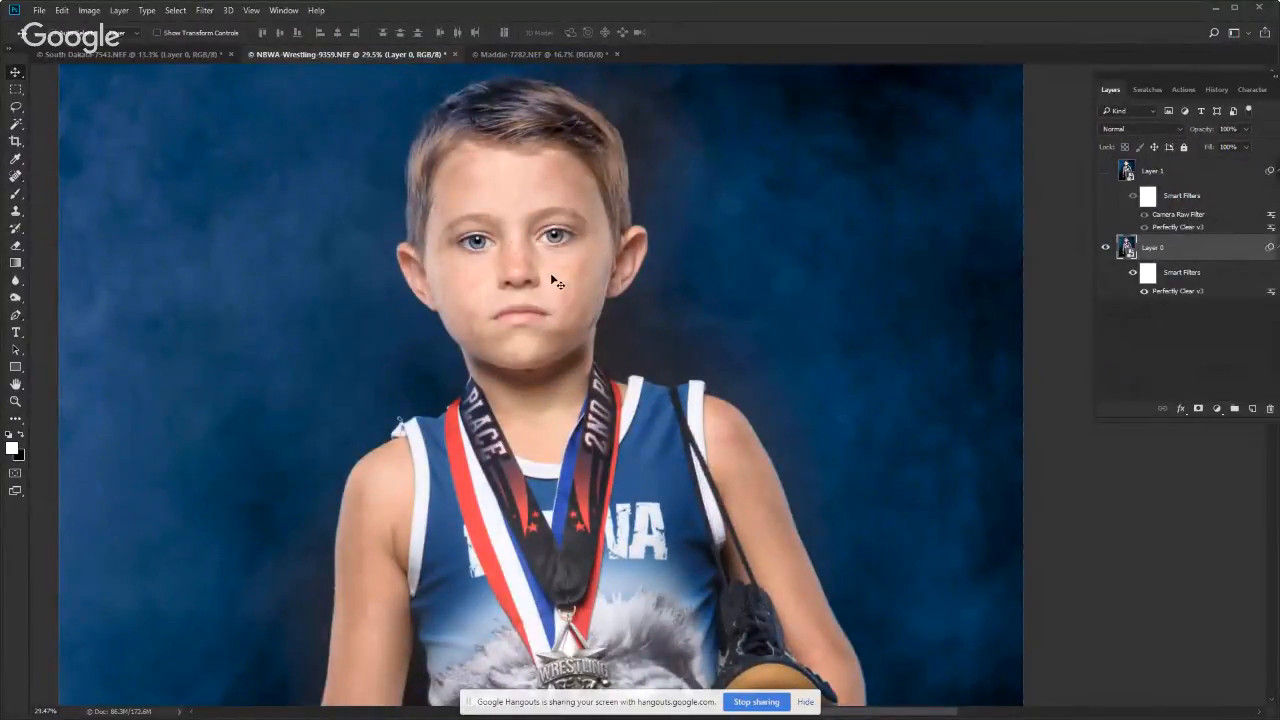
- Apply the Vanelli Sport Grit Dark preset to Layer 0 with the Camera Raw Filter
click(207, 11)
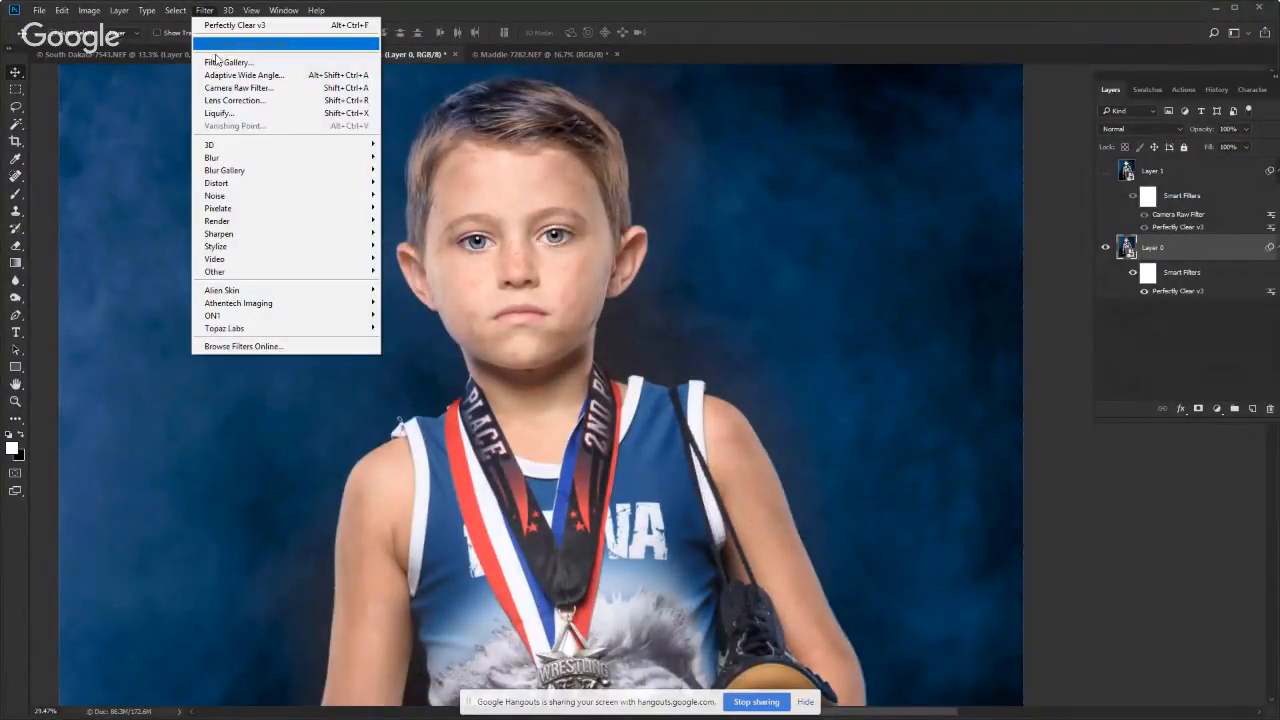
click(262, 88)
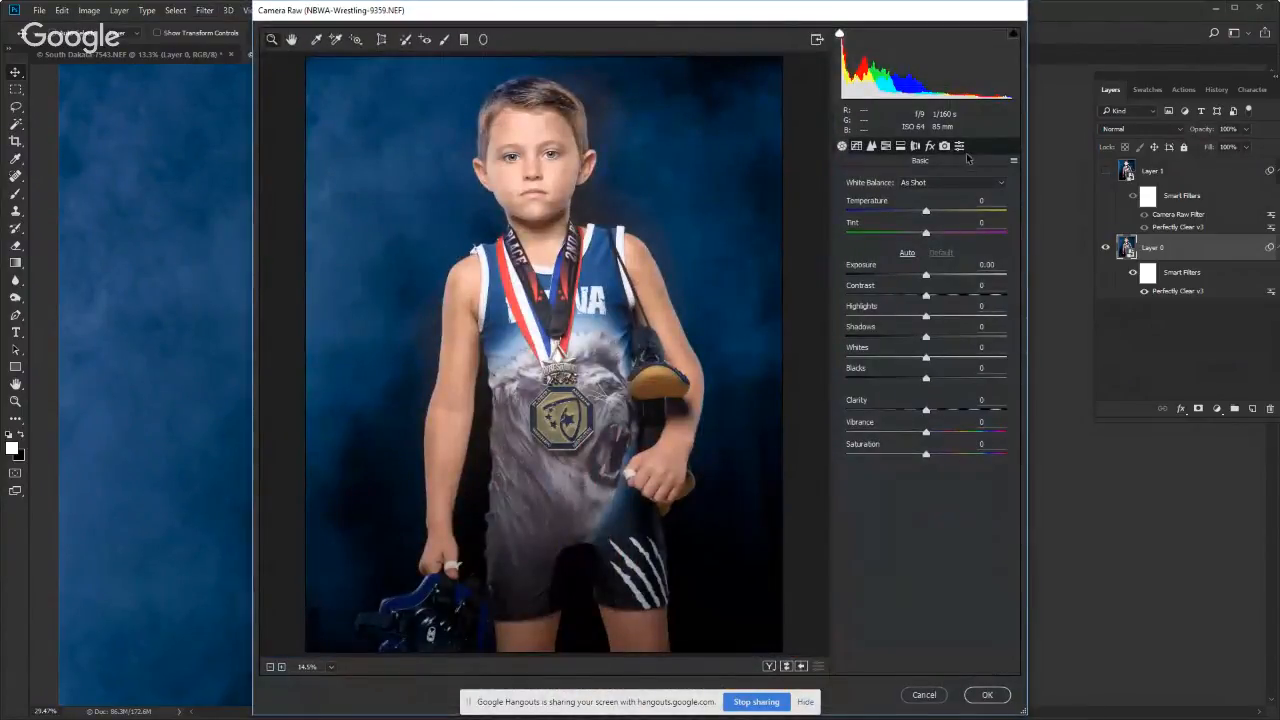
click(959, 146)
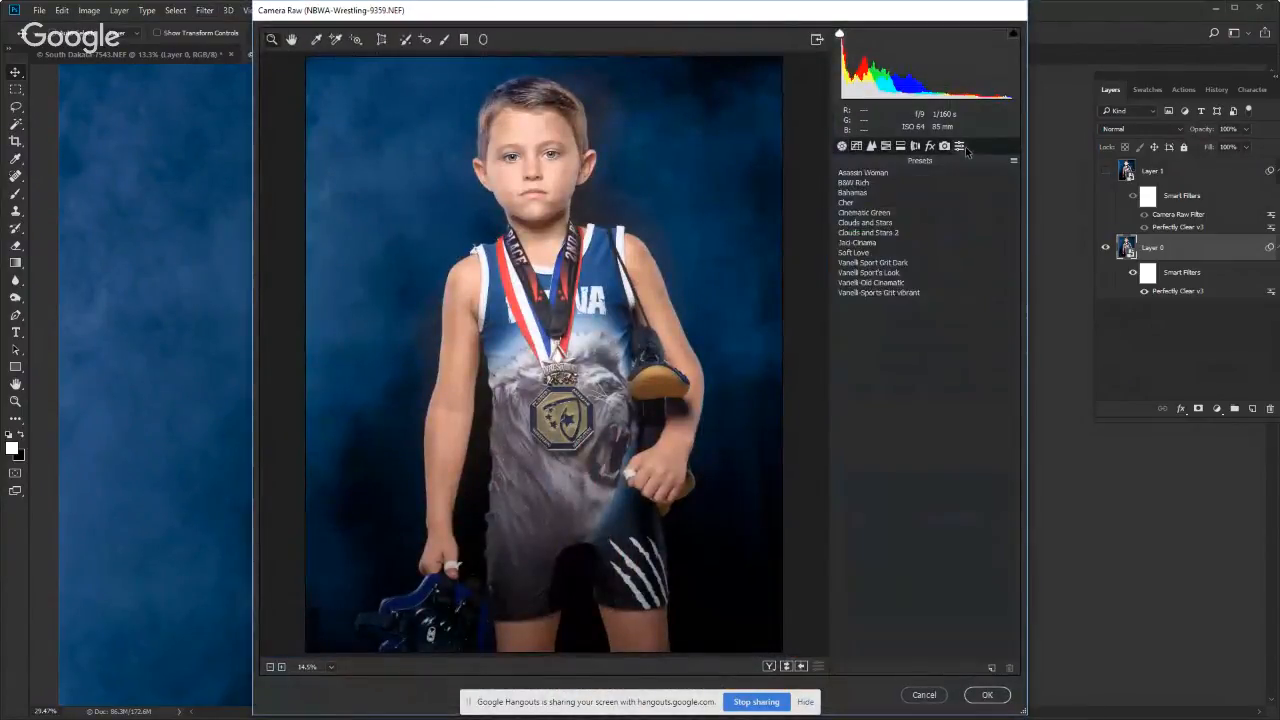
click(897, 263)
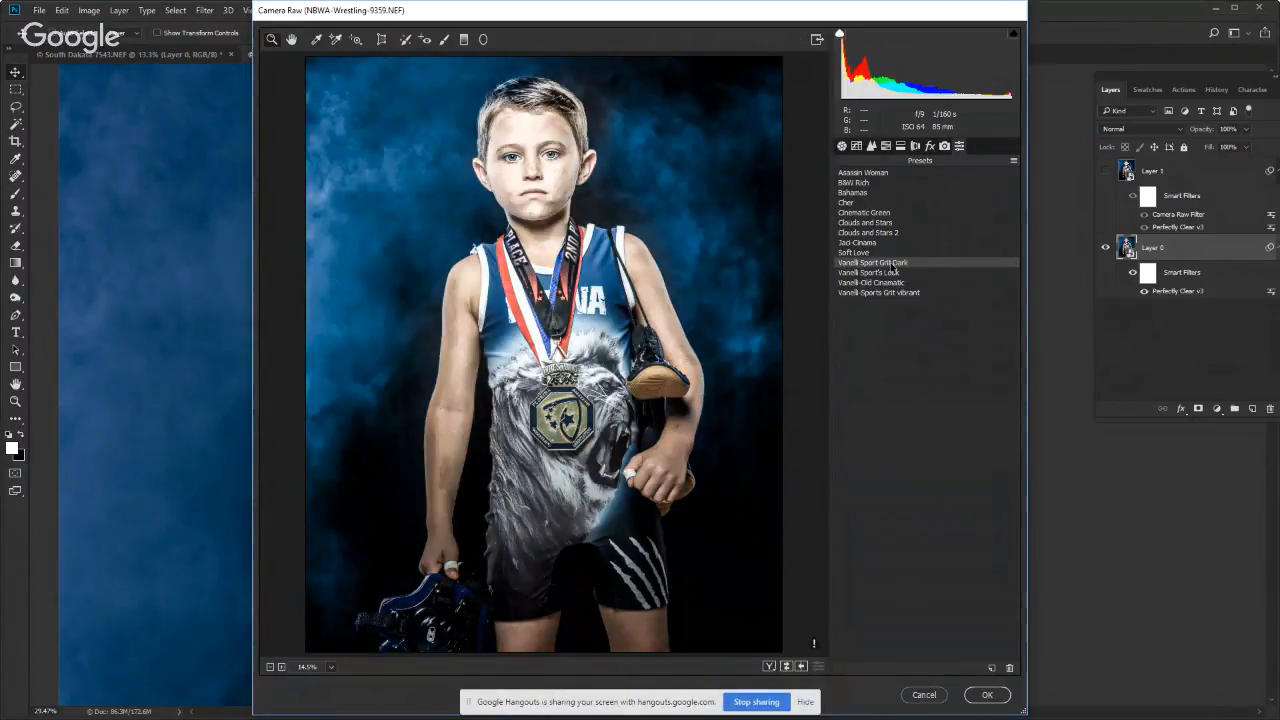
click(987, 696)
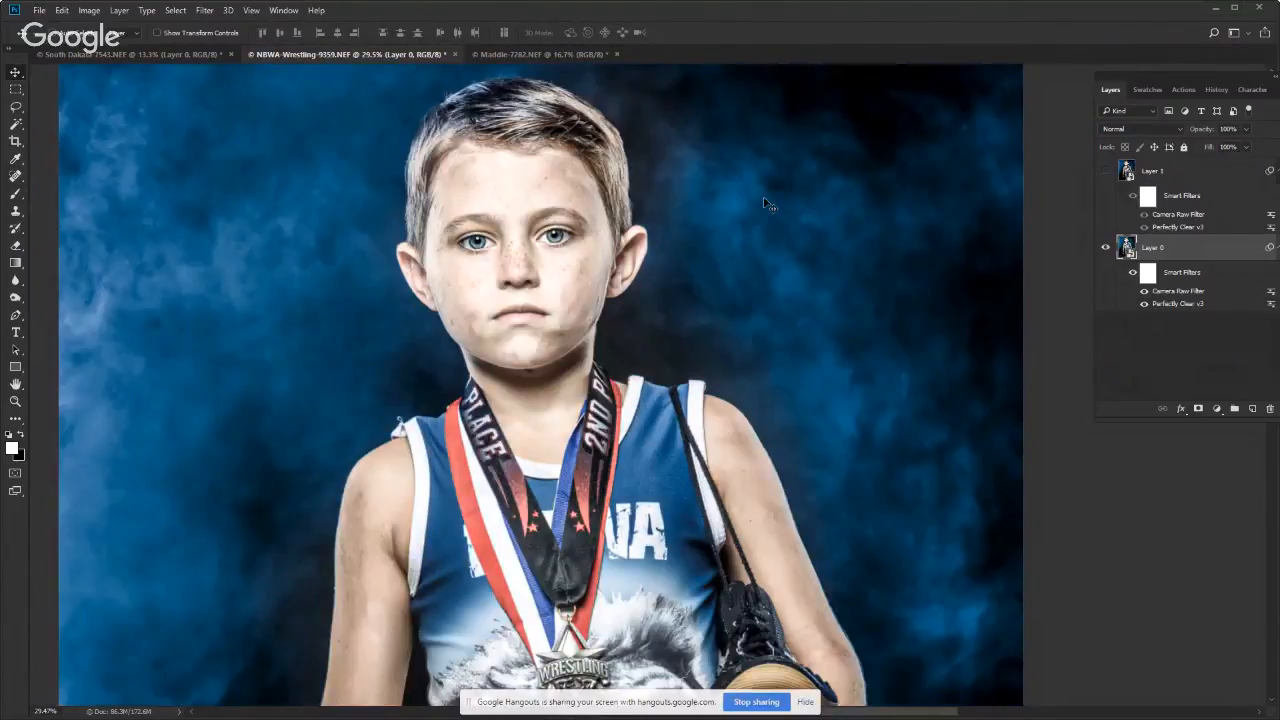
key(ctrl+0)
scroll(764, 203, up, 2)
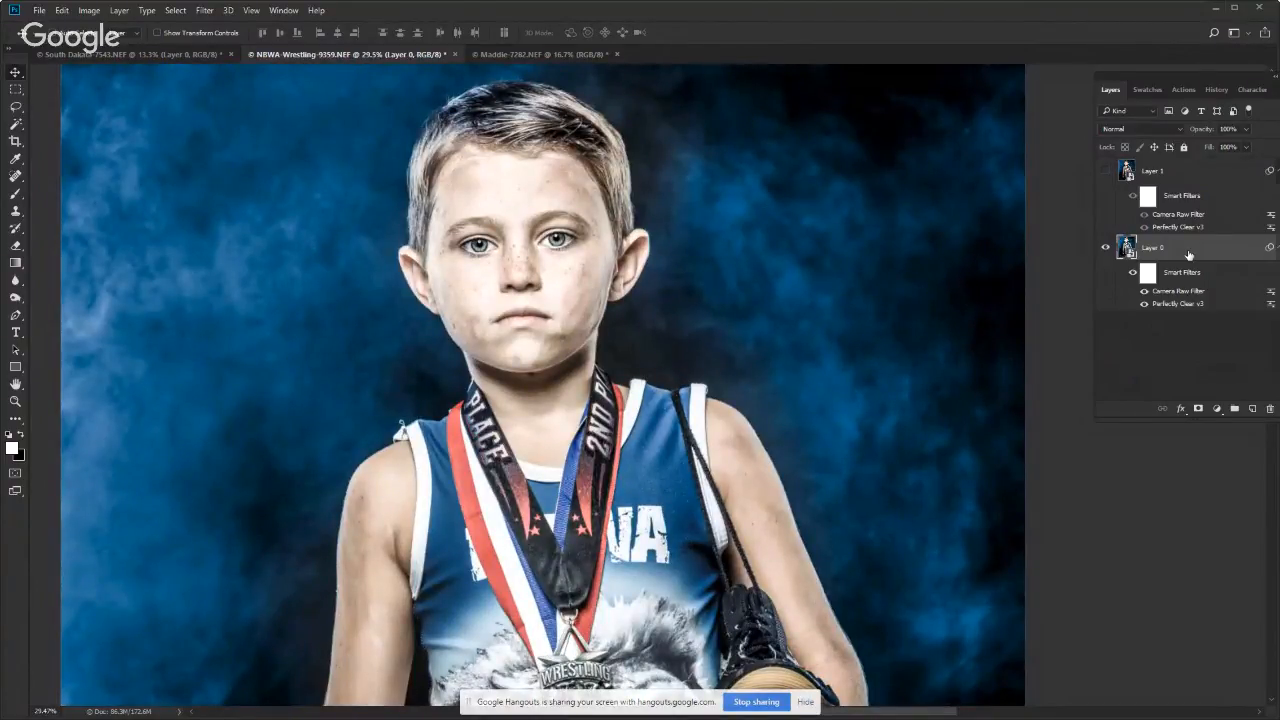
- Revert the wrestler portrait to its original opened state in the document history, leaving only the Background layer
click(1217, 90)
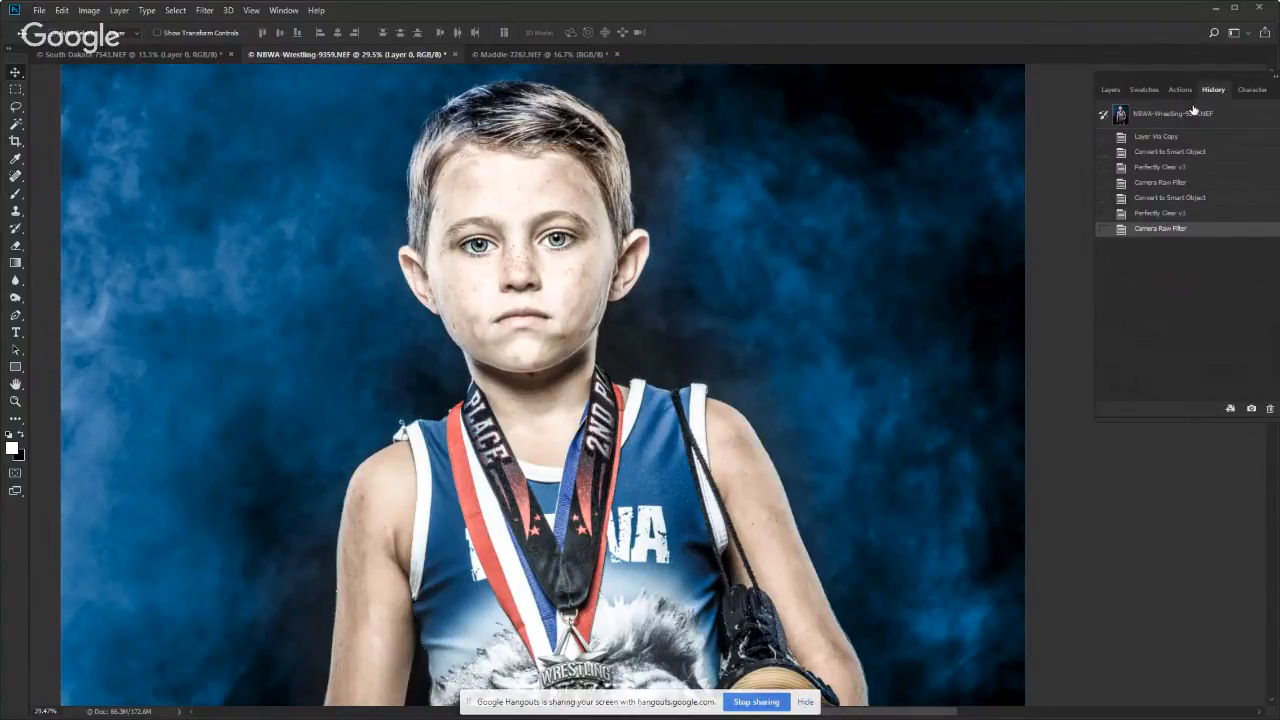
click(1158, 117)
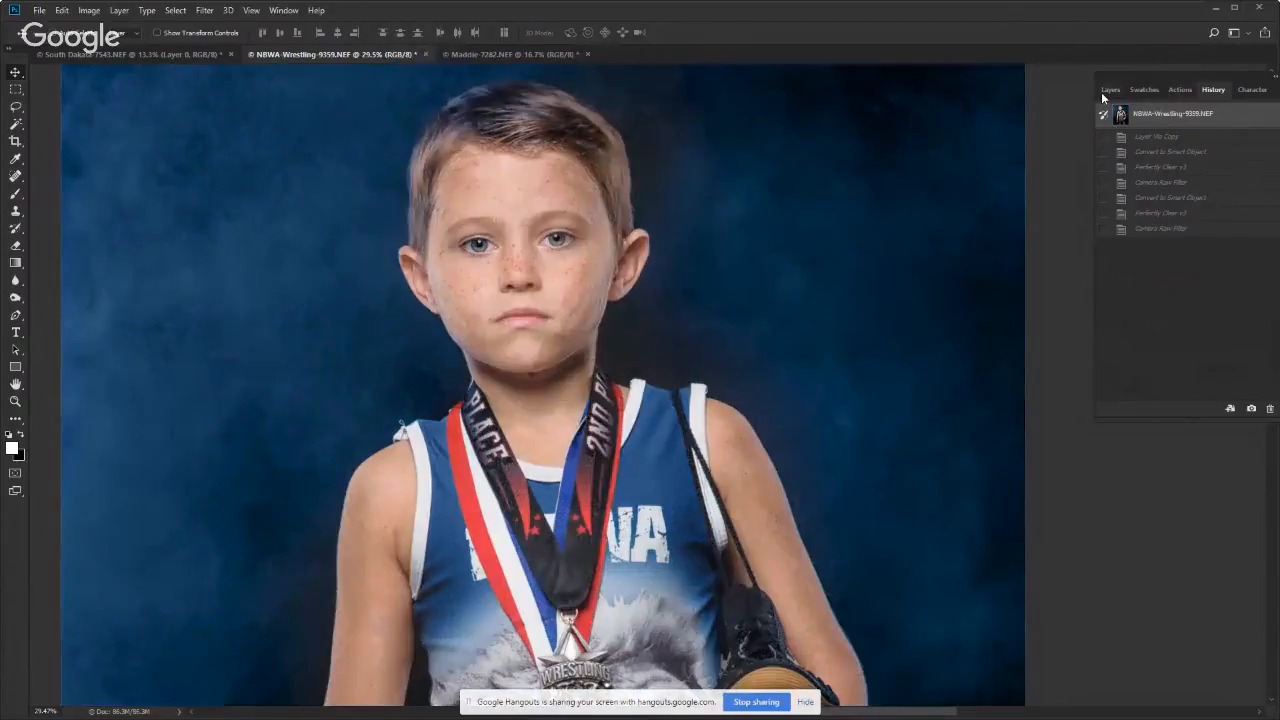
click(1104, 90)
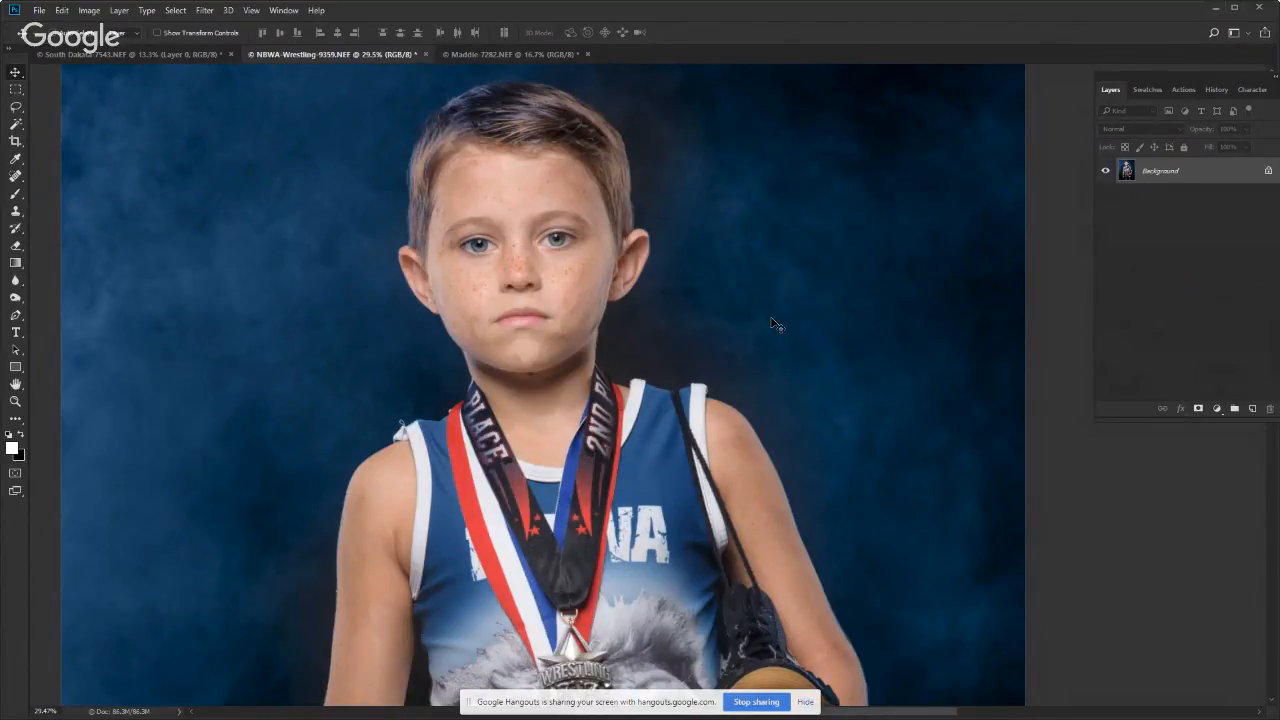
- Run the Sports Grit Dark action from the Perfectly Clear set on the wrestler portrait, and view the resulting smart filters
click(1177, 89)
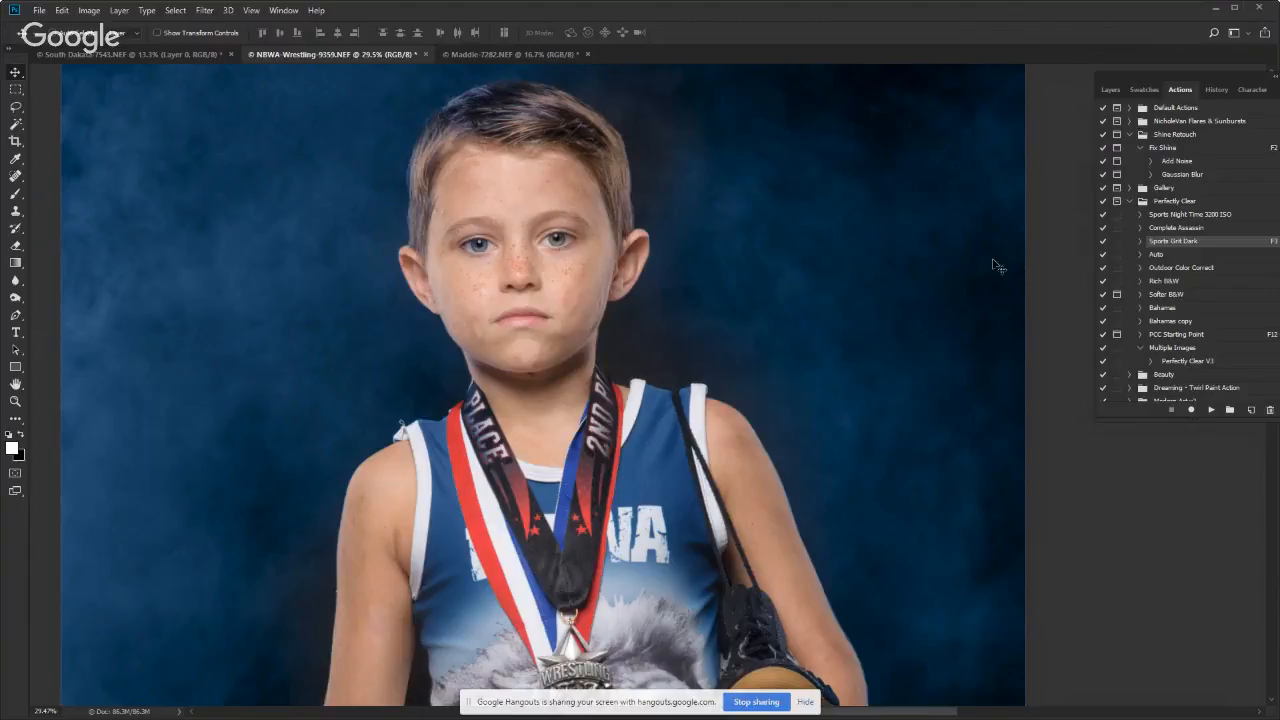
key(F3)
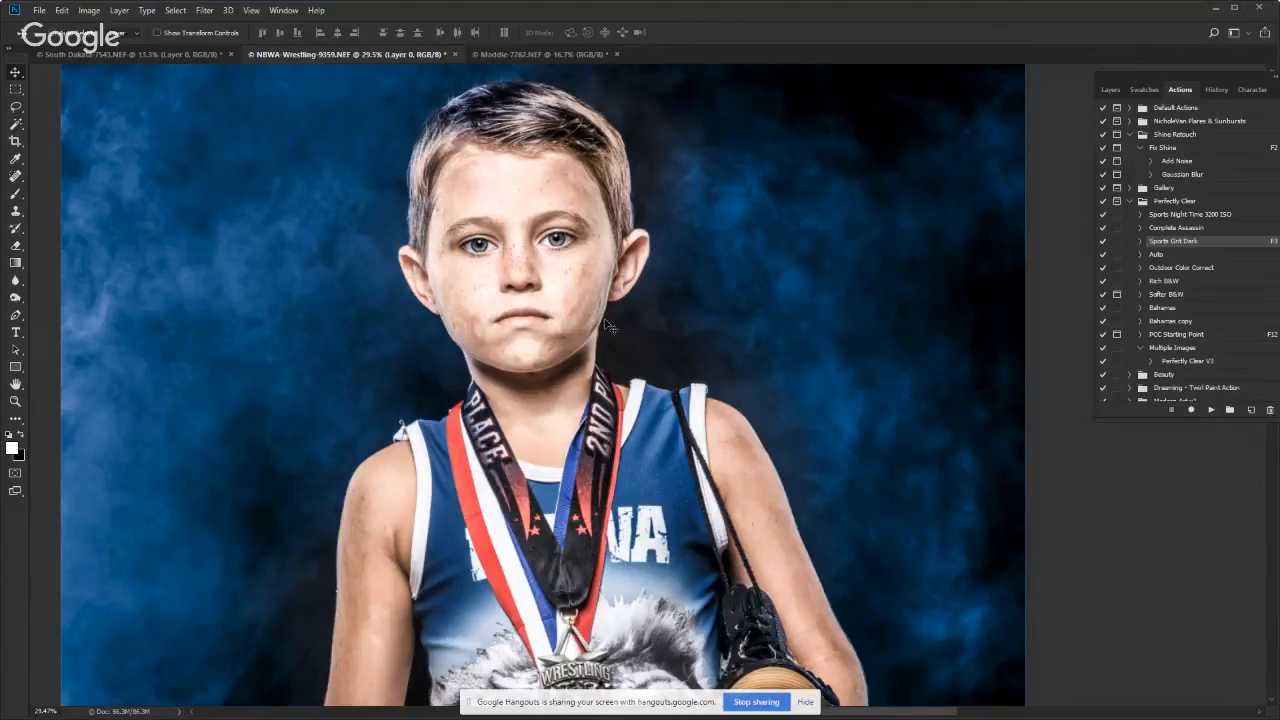
key(ctrl+minus)
key(ctrl+minus)
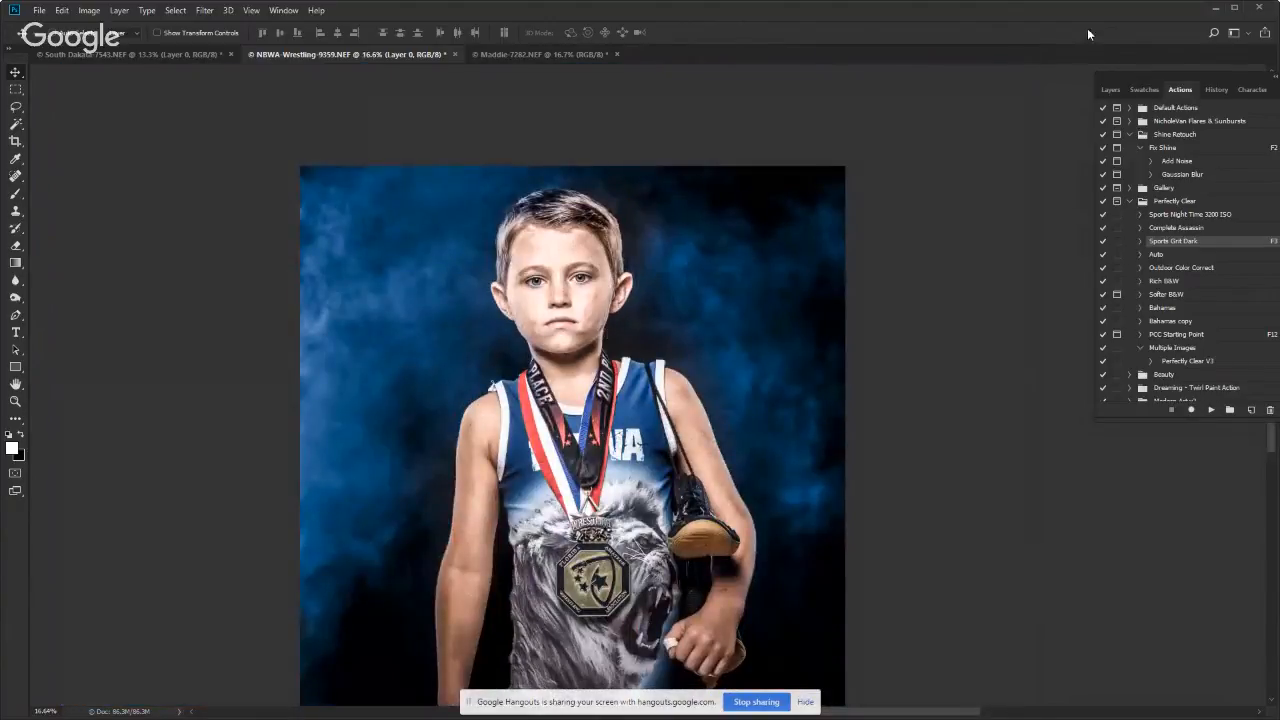
click(1108, 89)
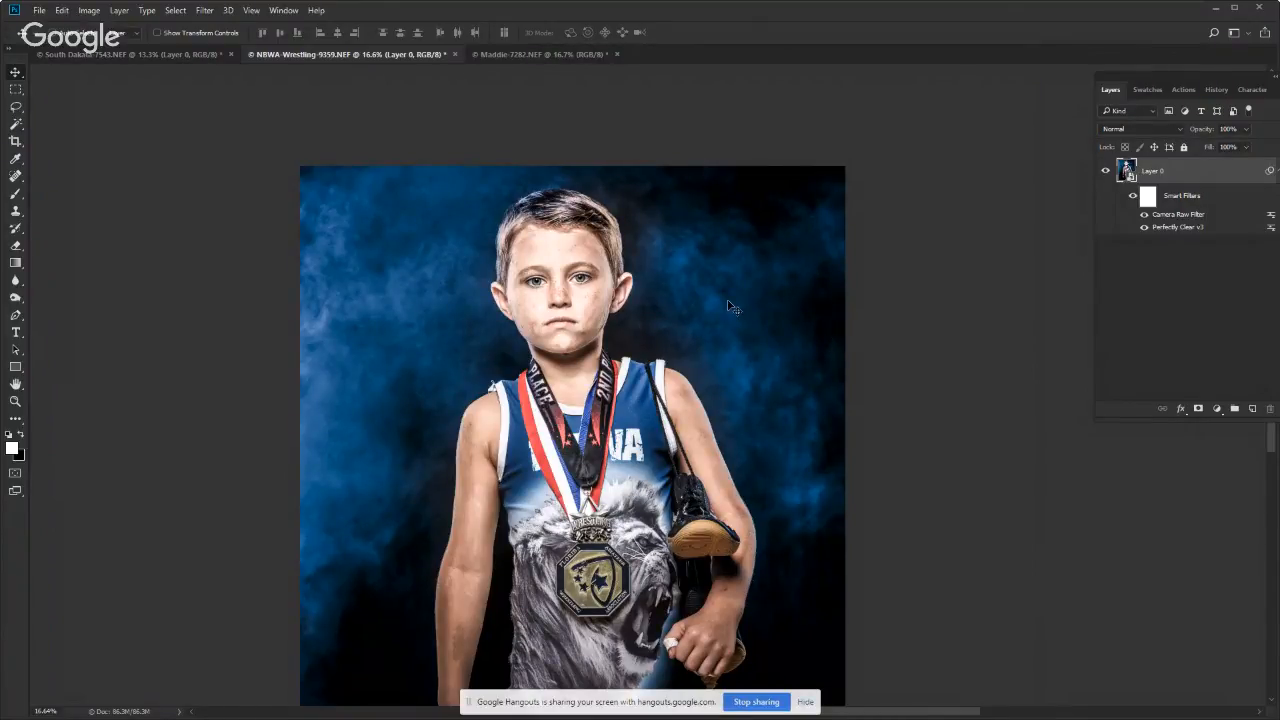
click(39, 12)
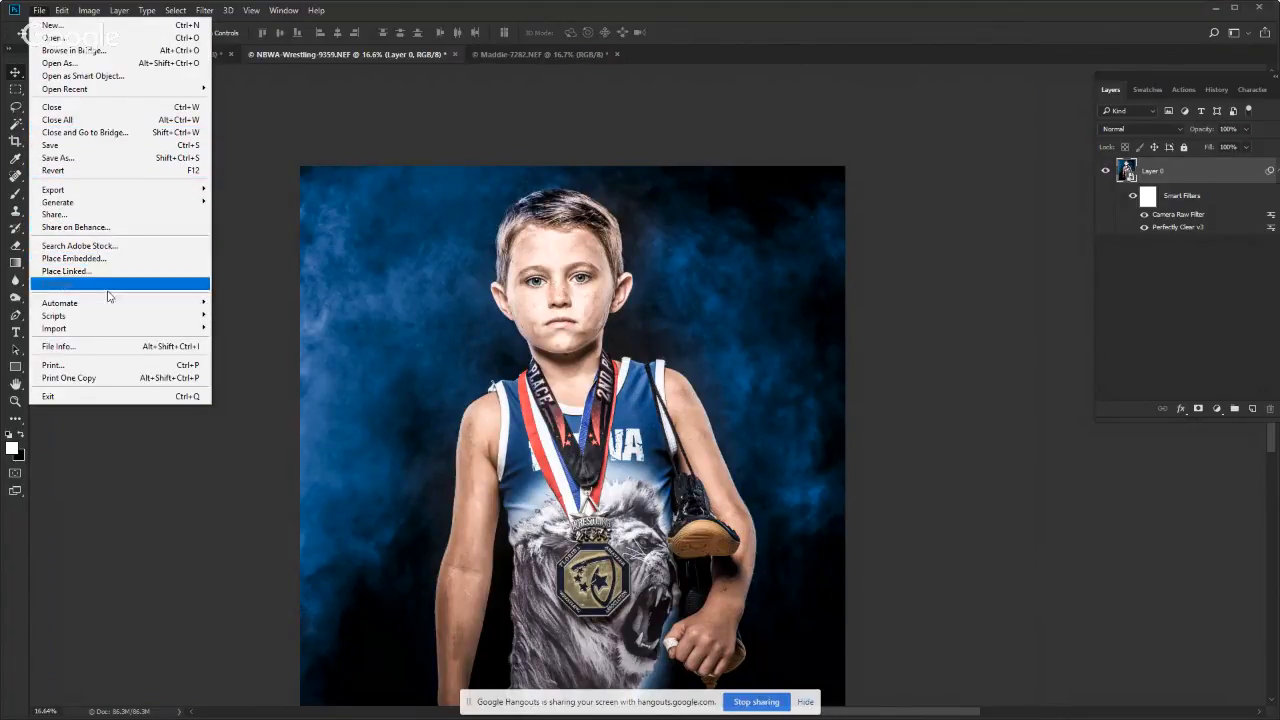
mouse_move(112, 304)
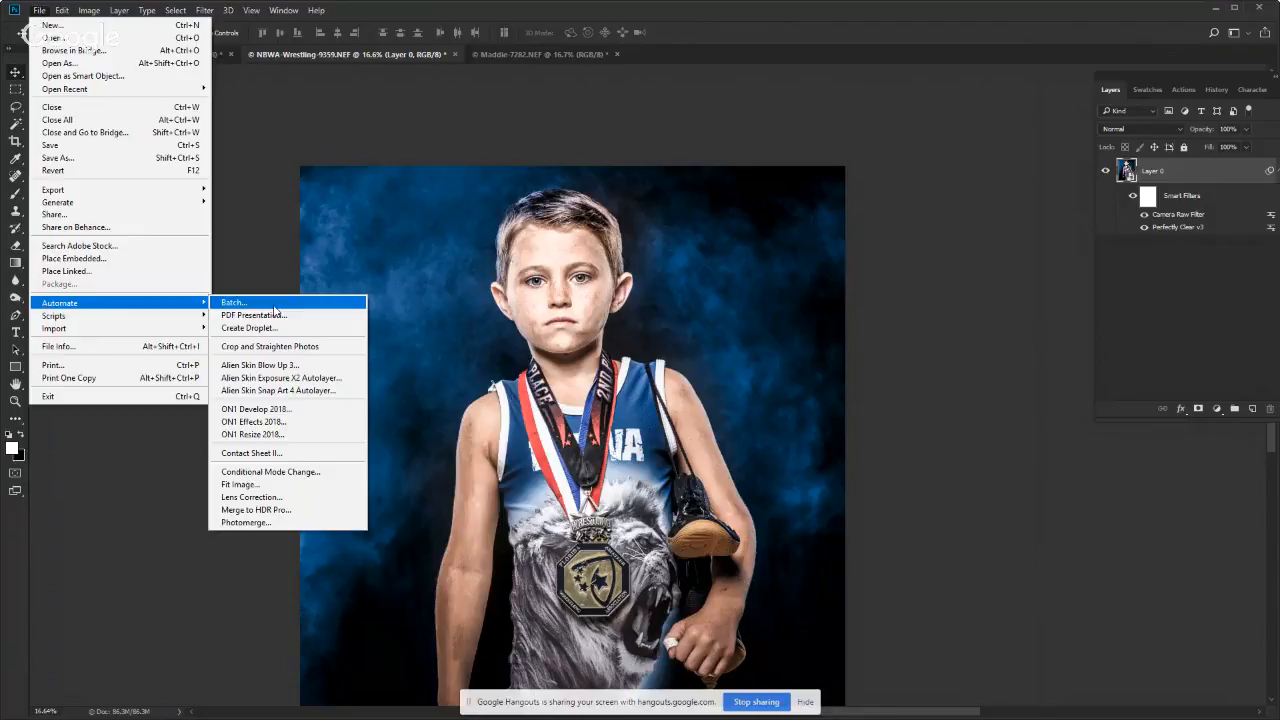
mouse_move(187, 321)
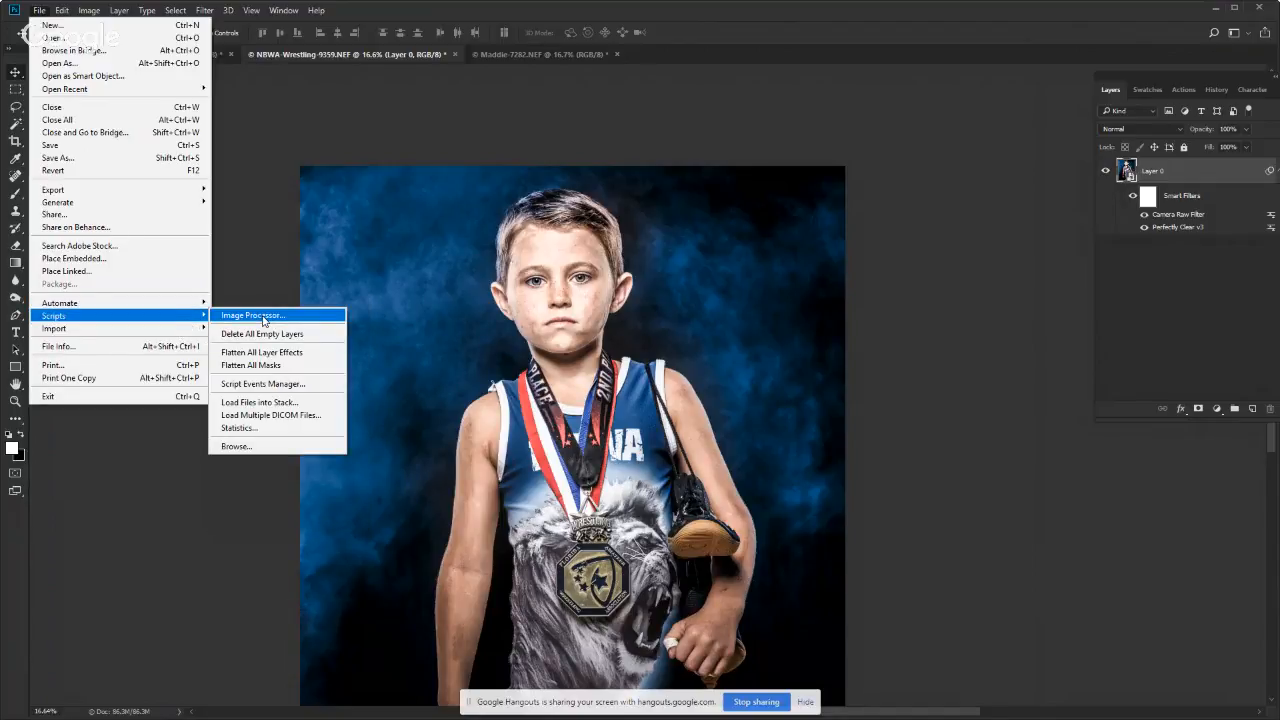
click(950, 221)
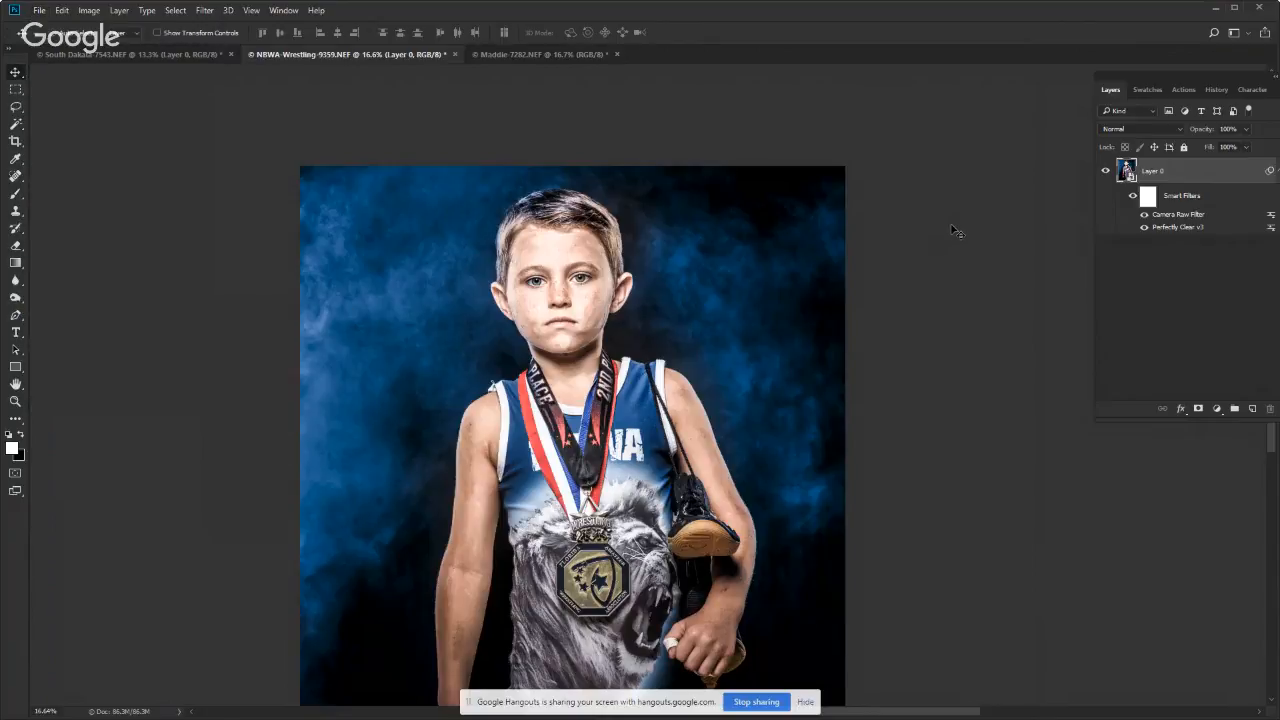
key(ctrl+0)
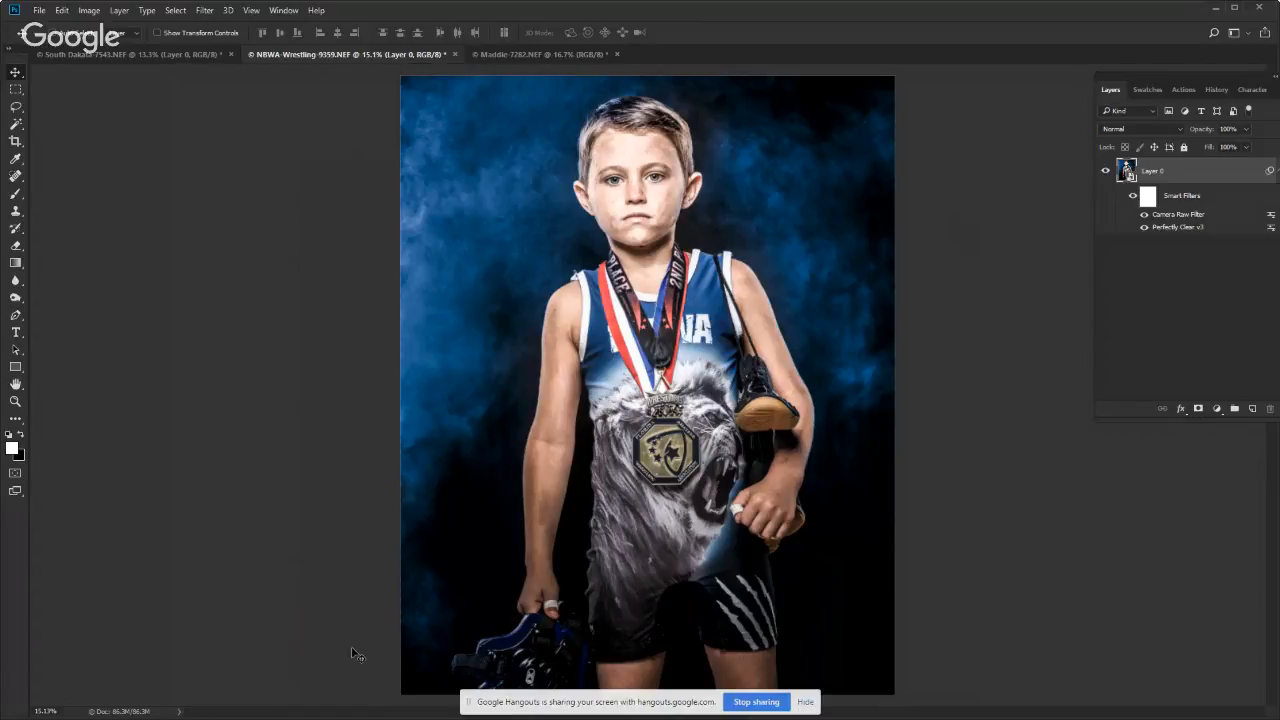
- Browse the presets folder inside PerfectlyClearCompleteV3.lrplugin in File Explorer, look over its export templates, and minimize the window
key(super)
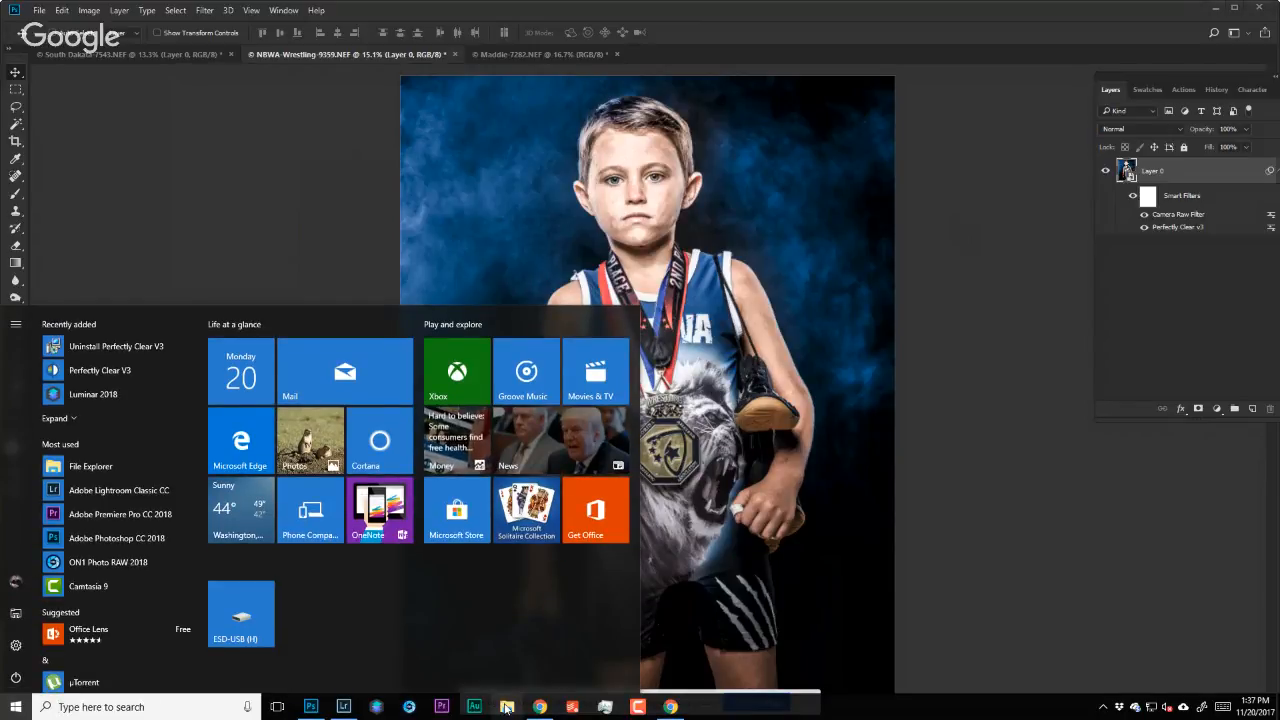
click(507, 708)
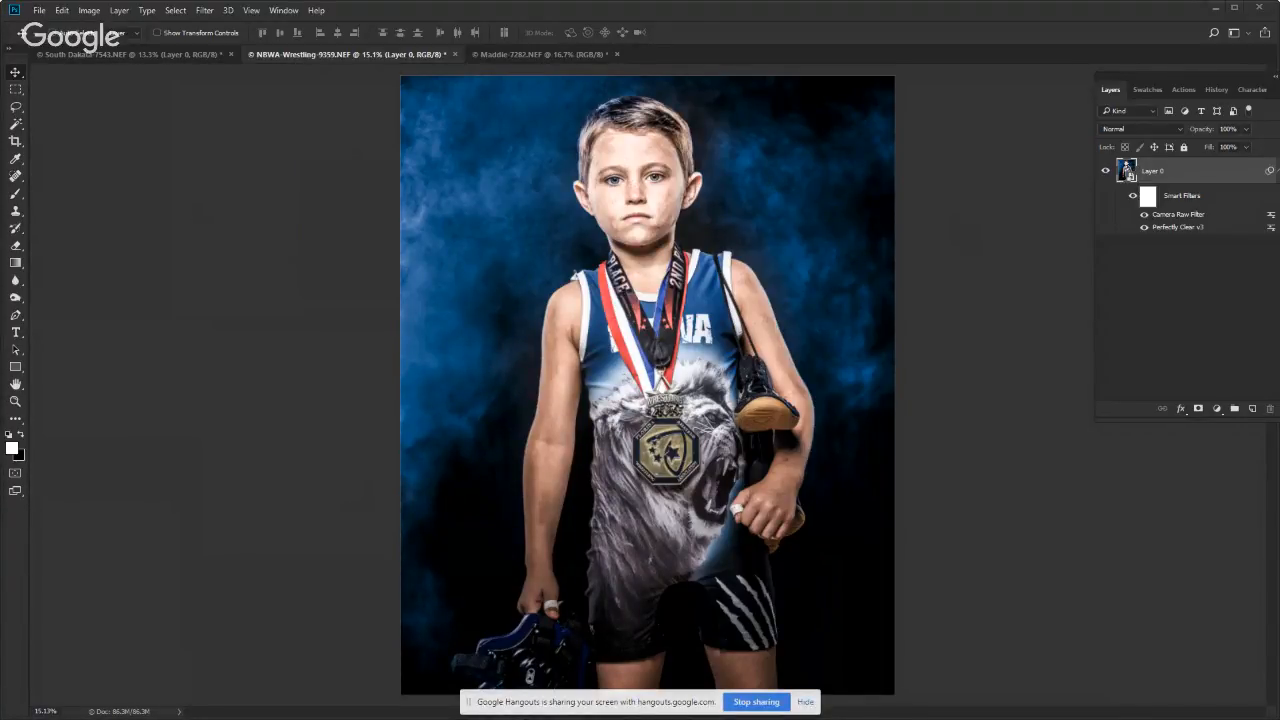
drag(201, 155, 551, 139)
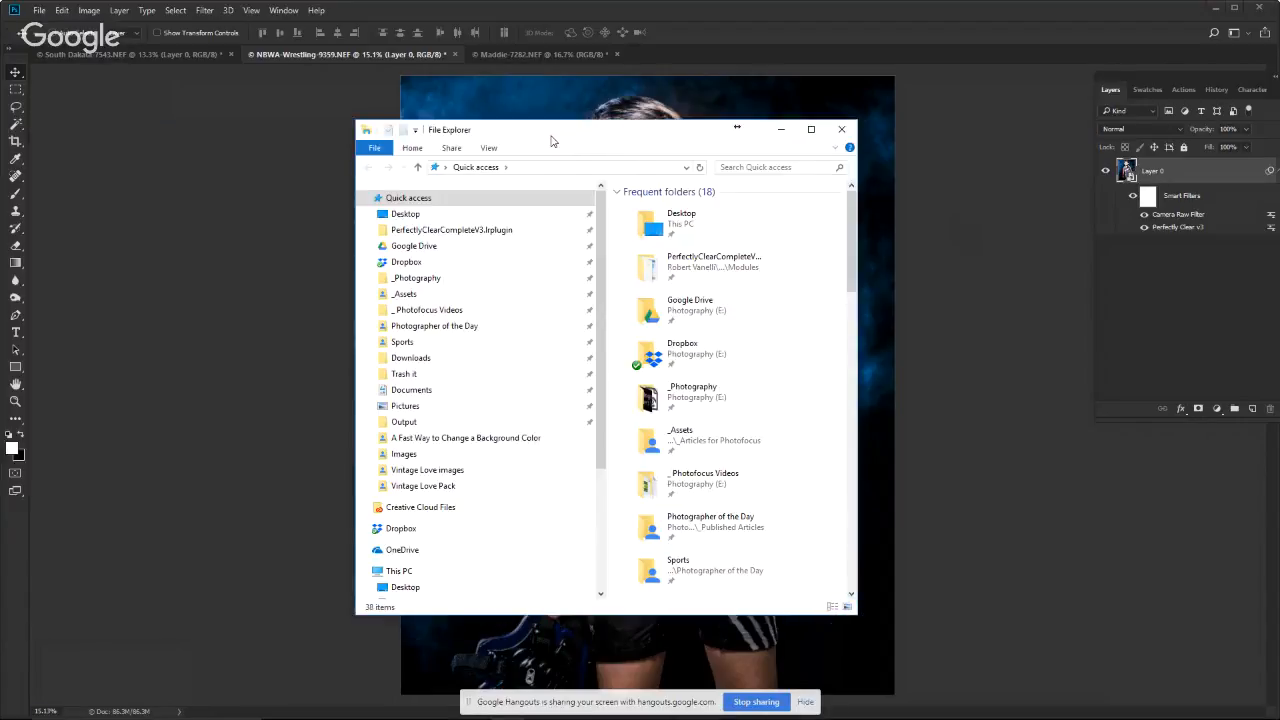
click(494, 238)
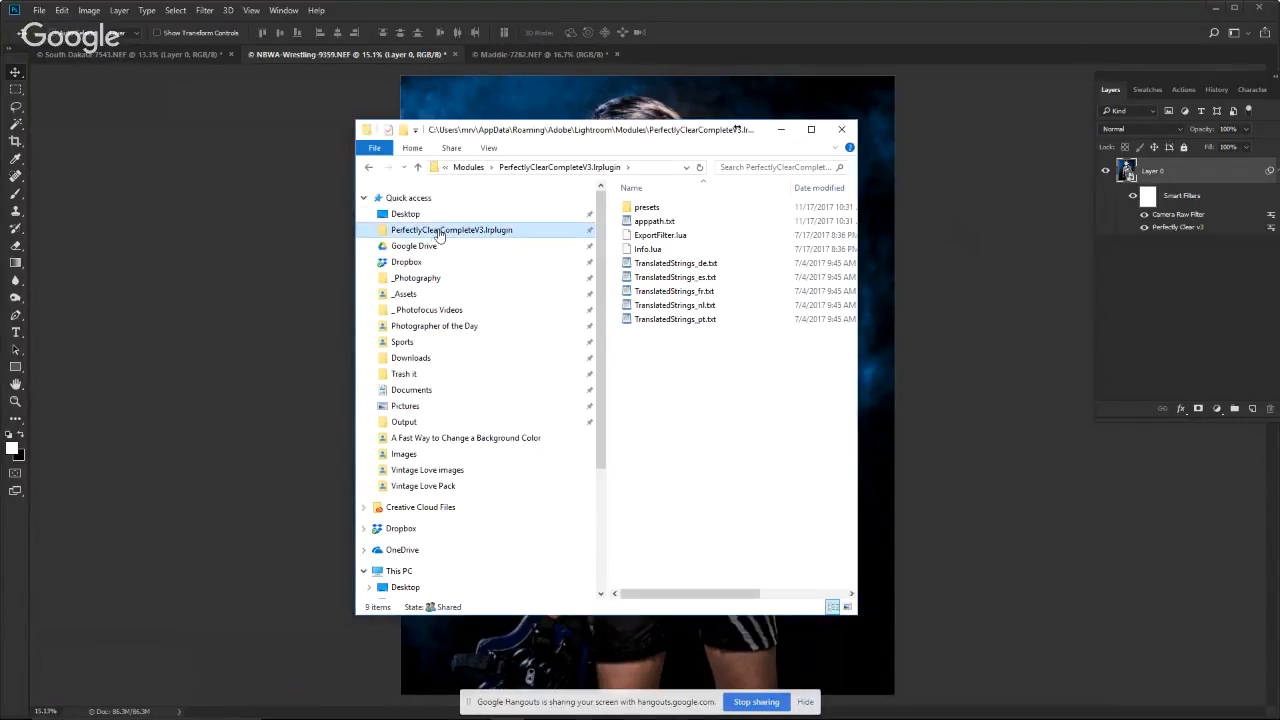
double_click(672, 210)
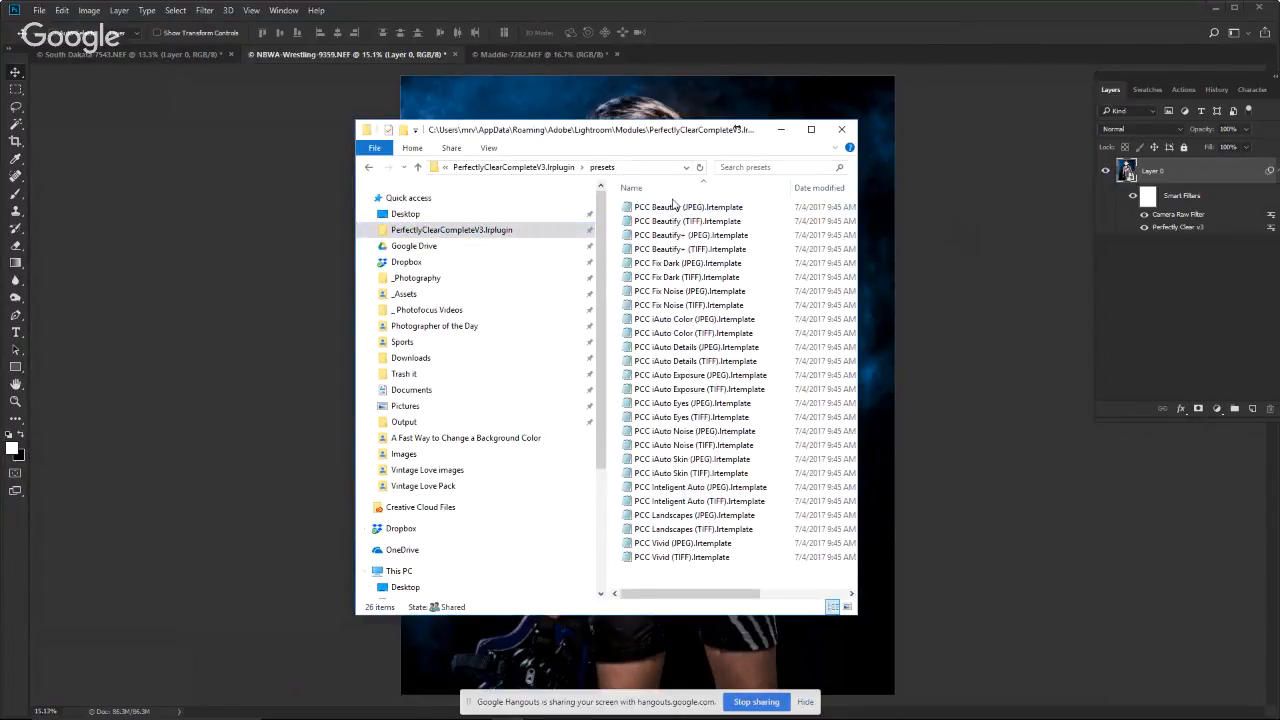
scroll(666, 580, right, 3)
scroll(664, 583, left, 3)
click(783, 129)
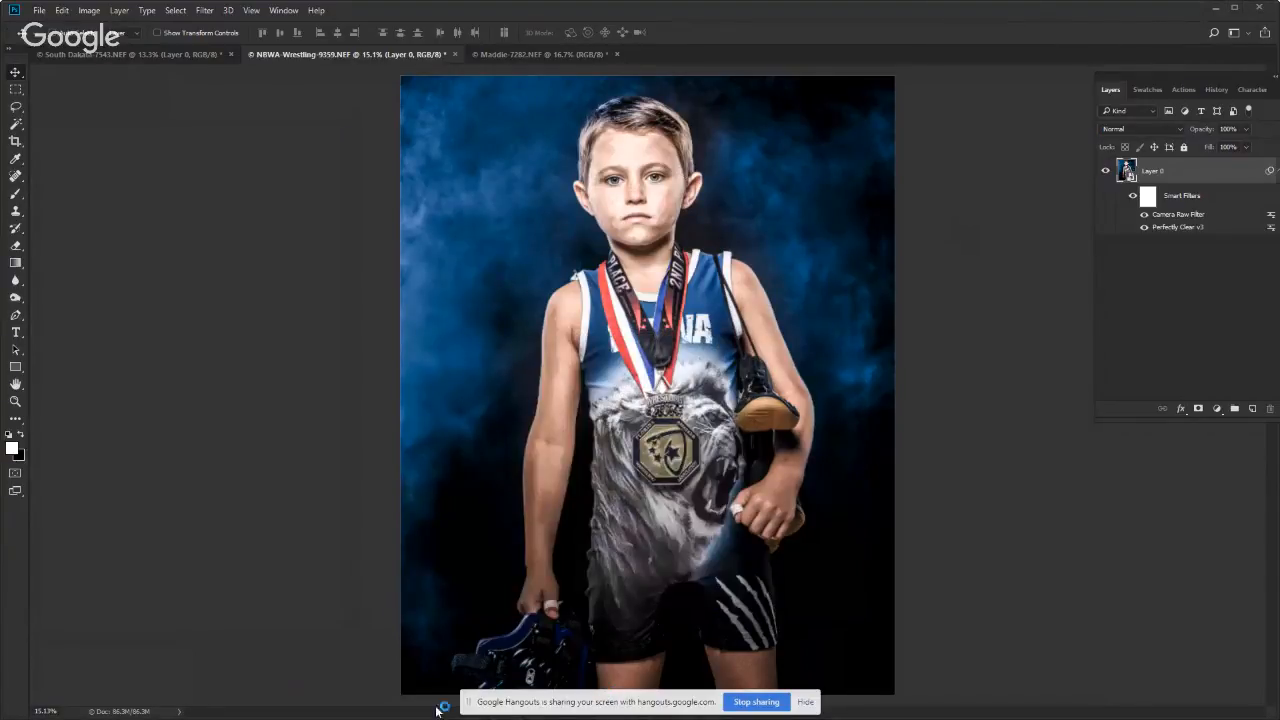
- Switch to Lightroom and look over the Perfectly Clear Complete v3 export presets available for a library photo, without exporting
key(alt+Tab)
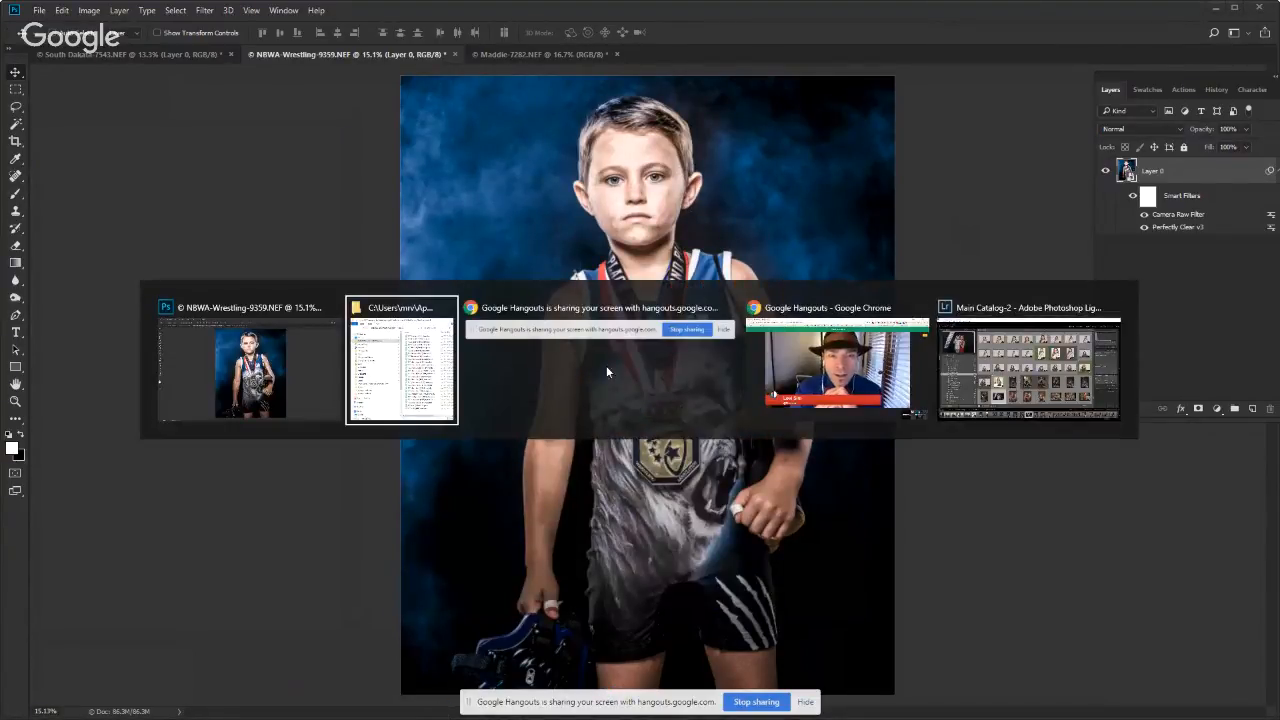
click(990, 380)
right_click(528, 366)
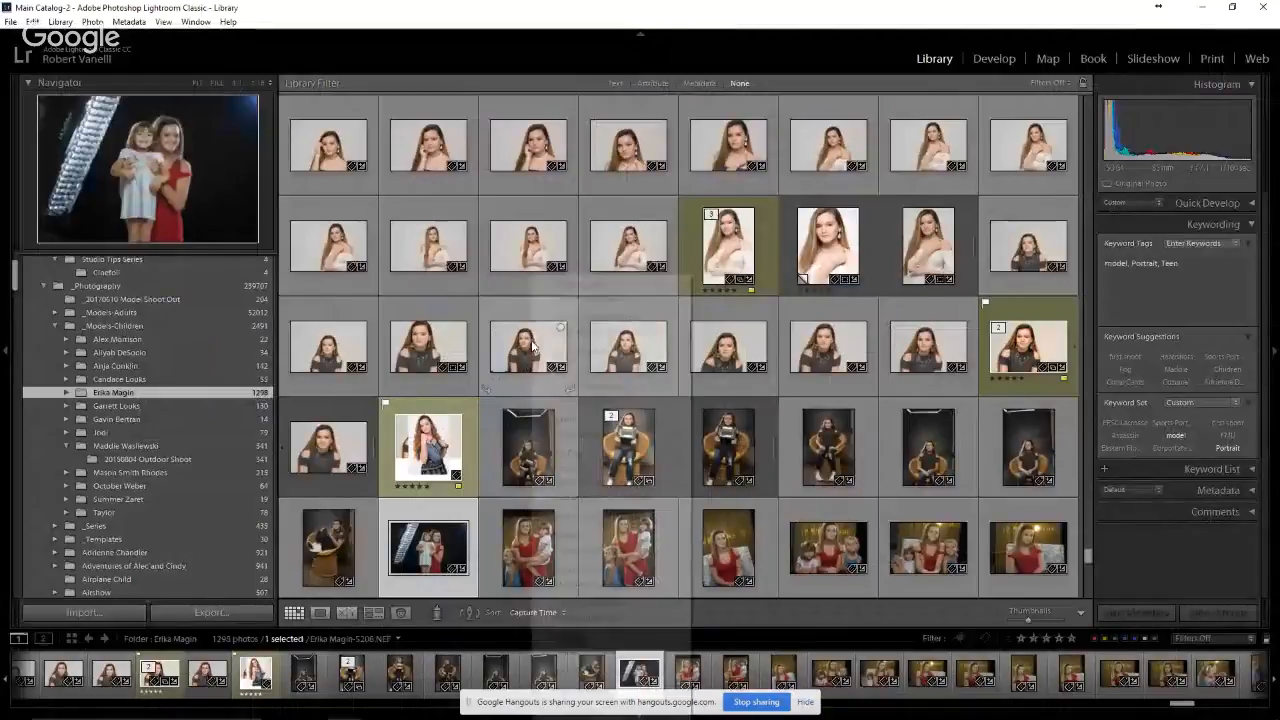
mouse_move(599, 471)
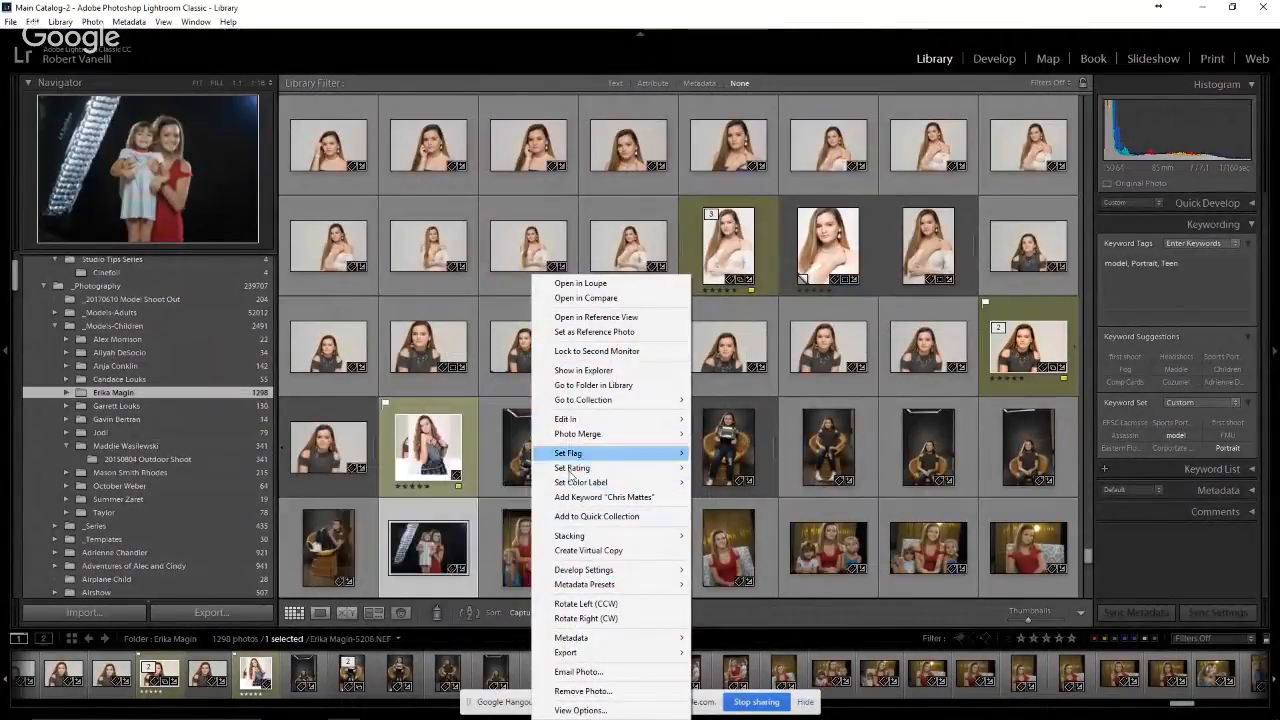
mouse_move(570, 655)
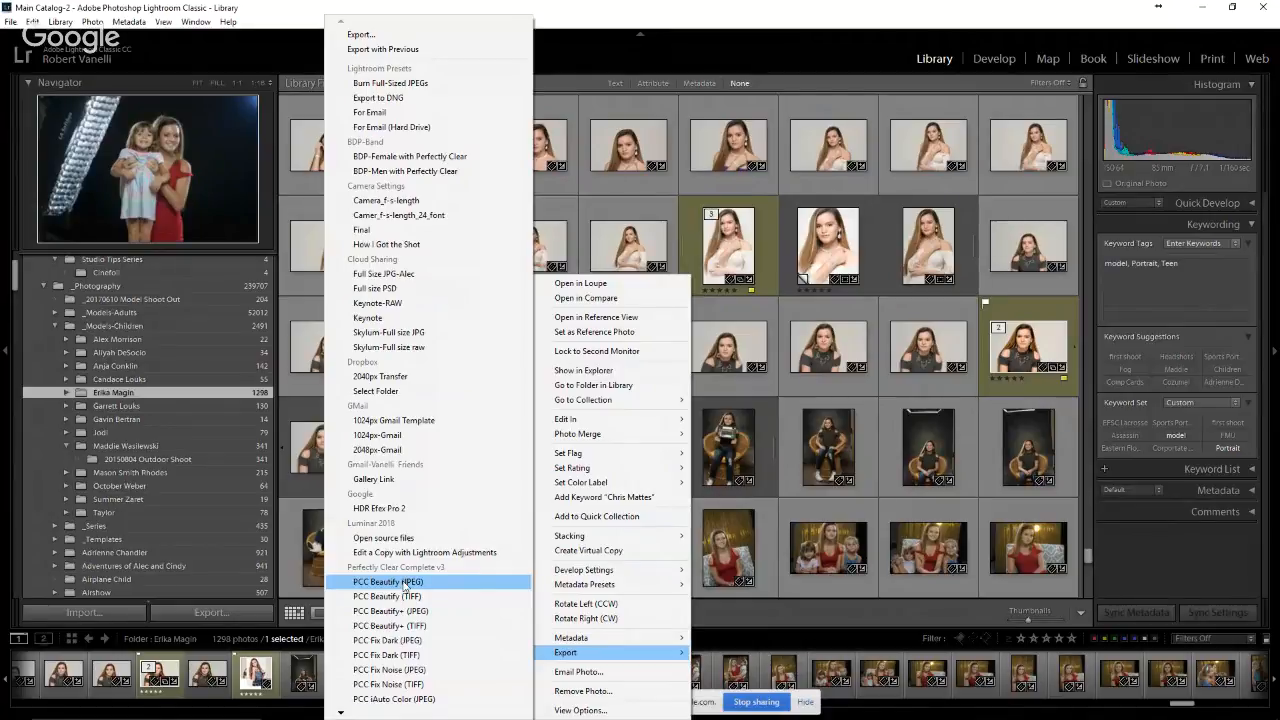
click(713, 47)
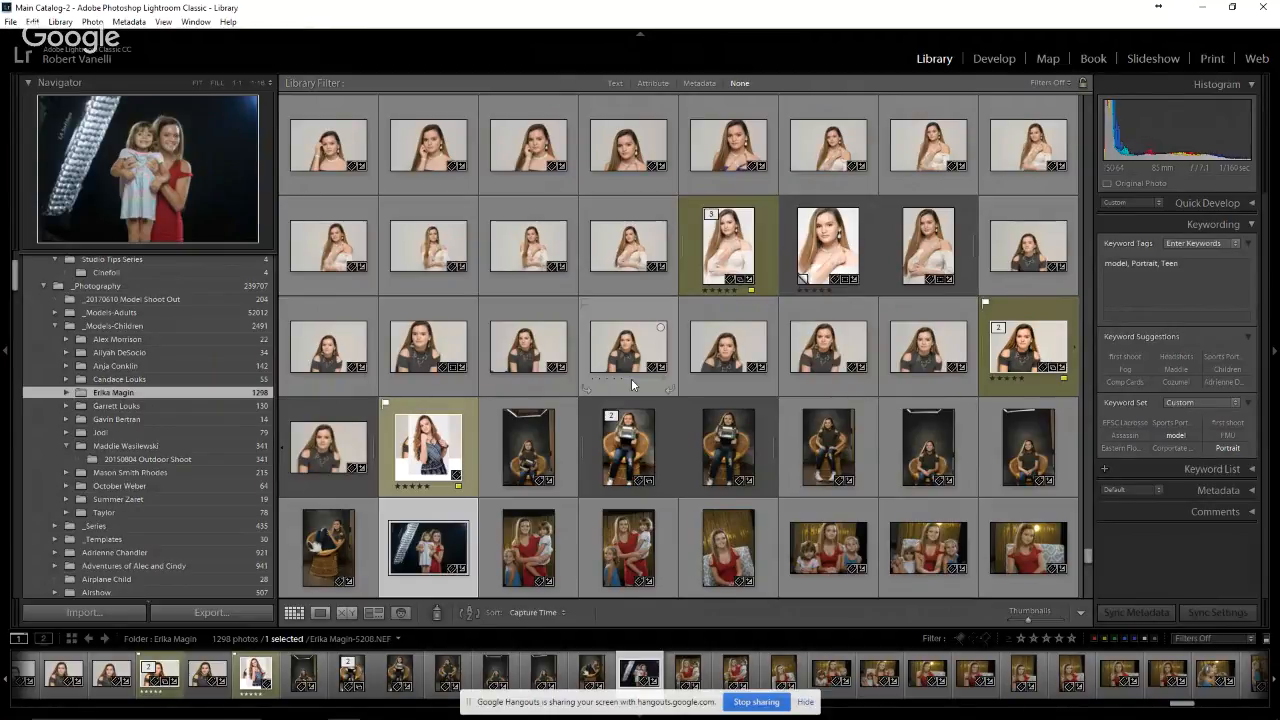
mouse_move(553, 715)
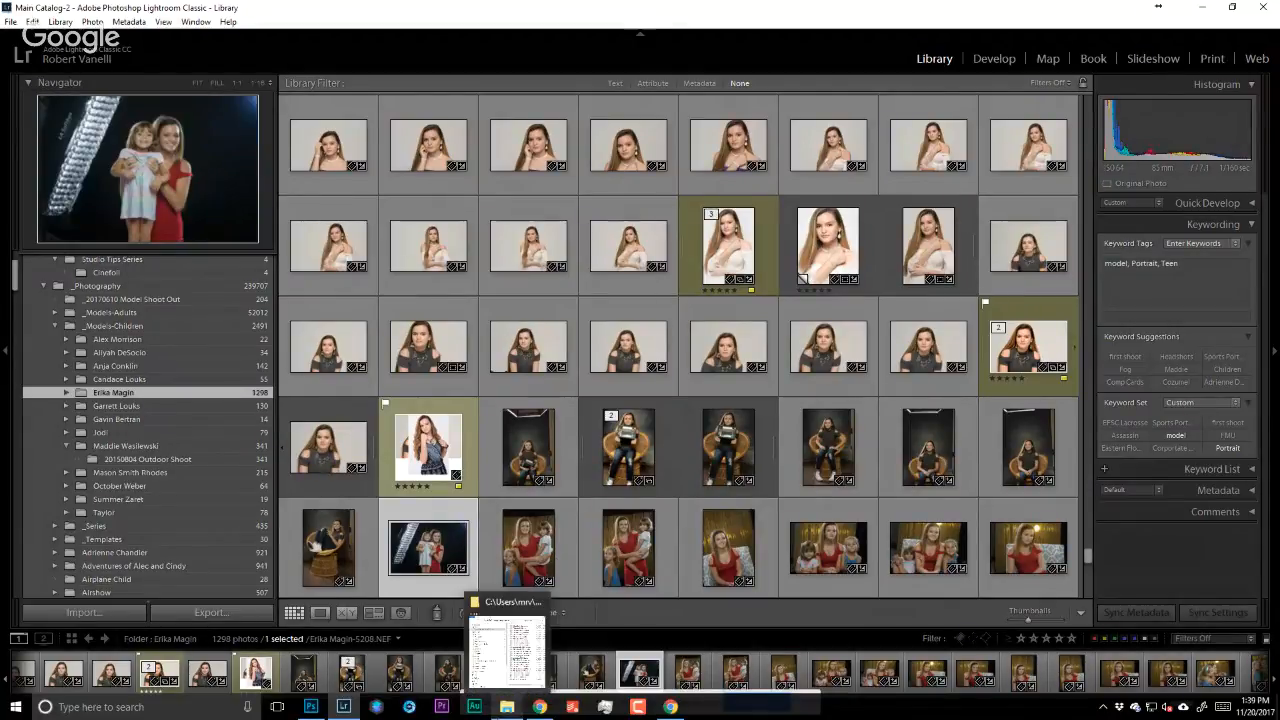
click(168, 710)
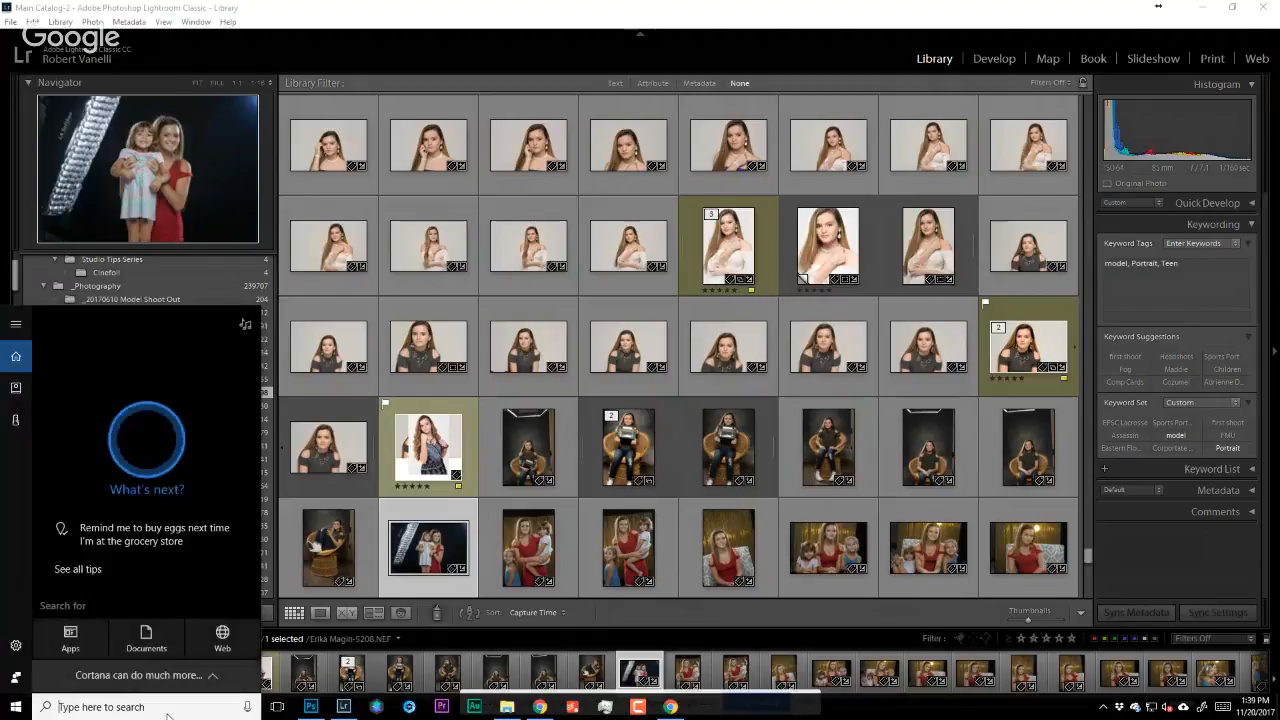
text(prog)
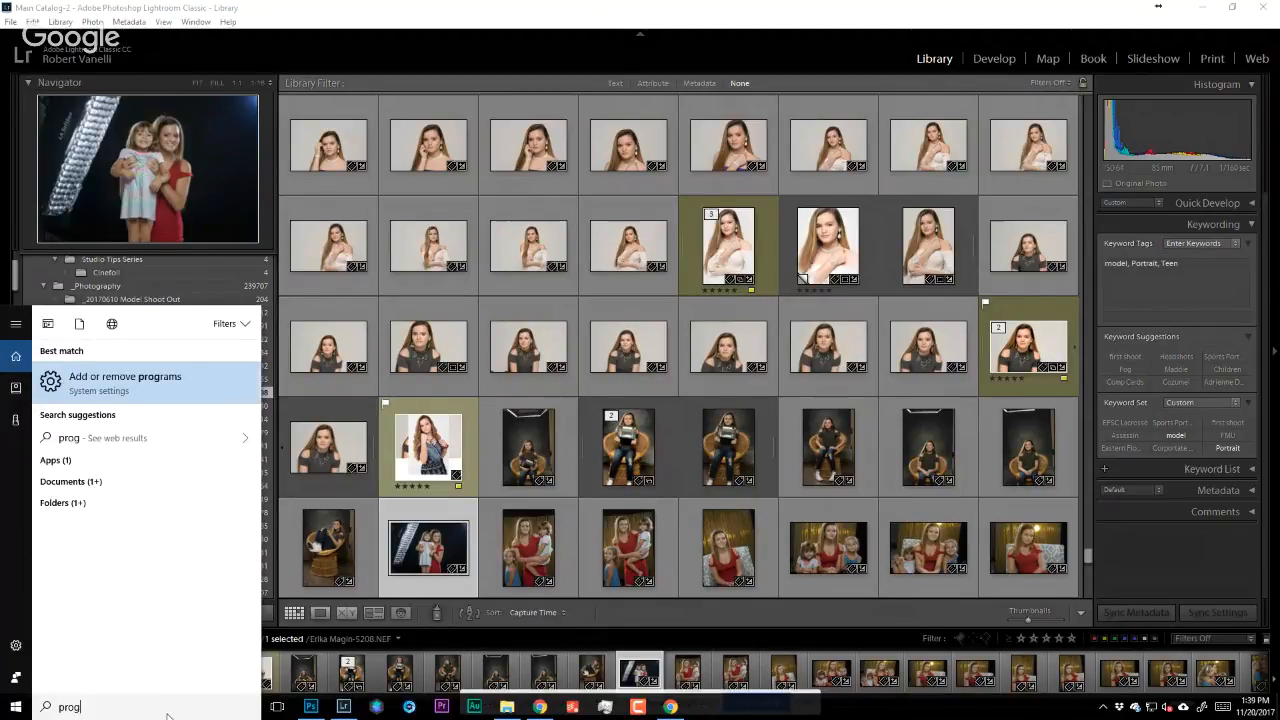
click(146, 380)
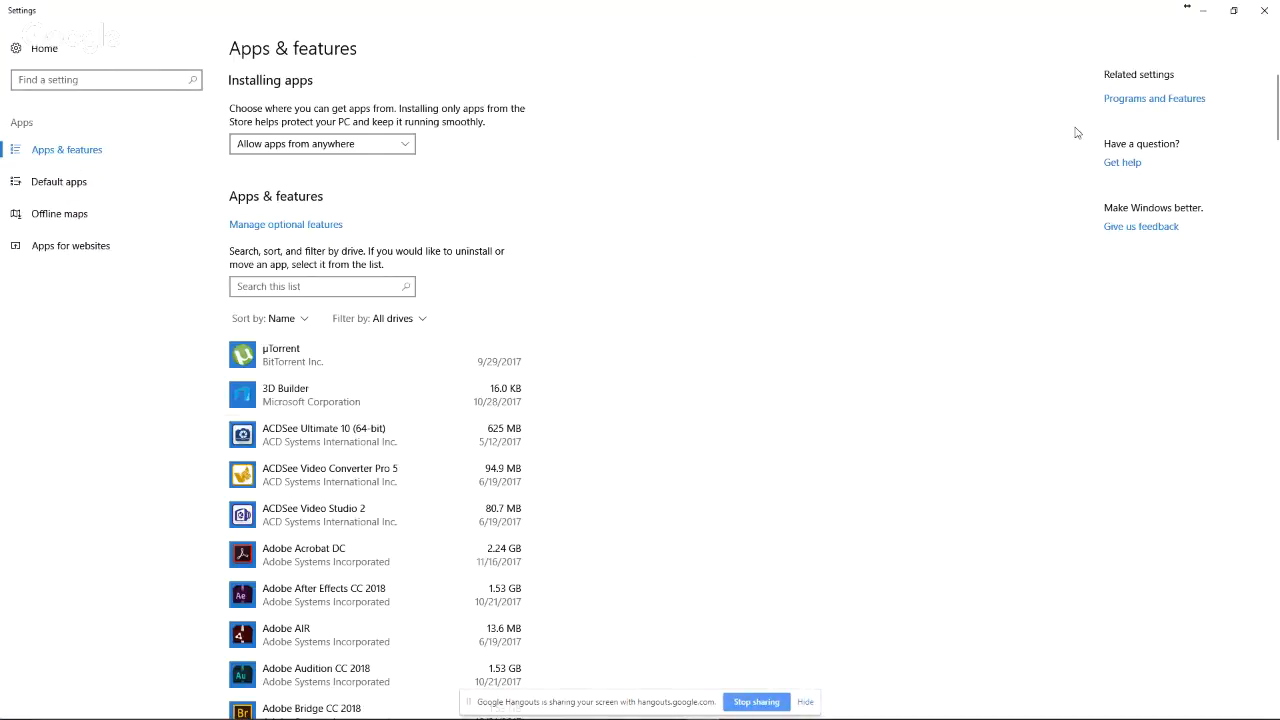
click(1265, 11)
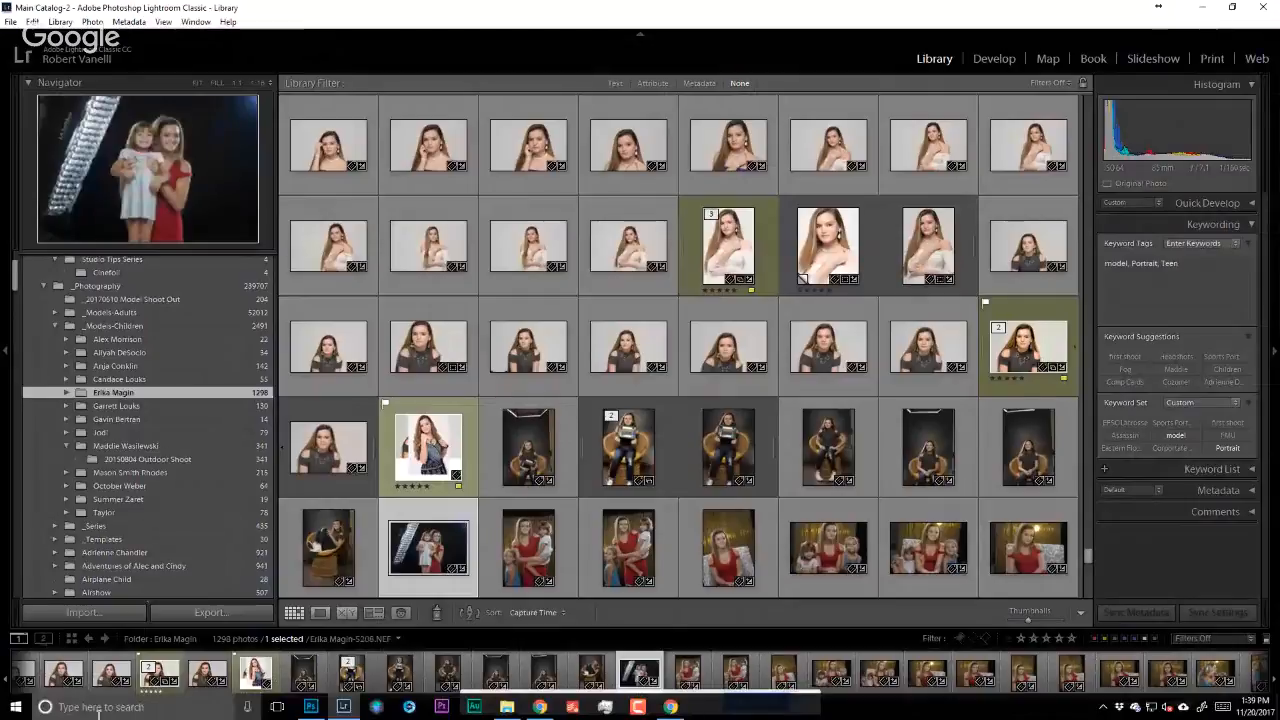
- Find and launch AppsManager V3 on the computer, check the licence and version status of Perfectly Clear Complete, and close the manager
click(133, 707)
text(ap)
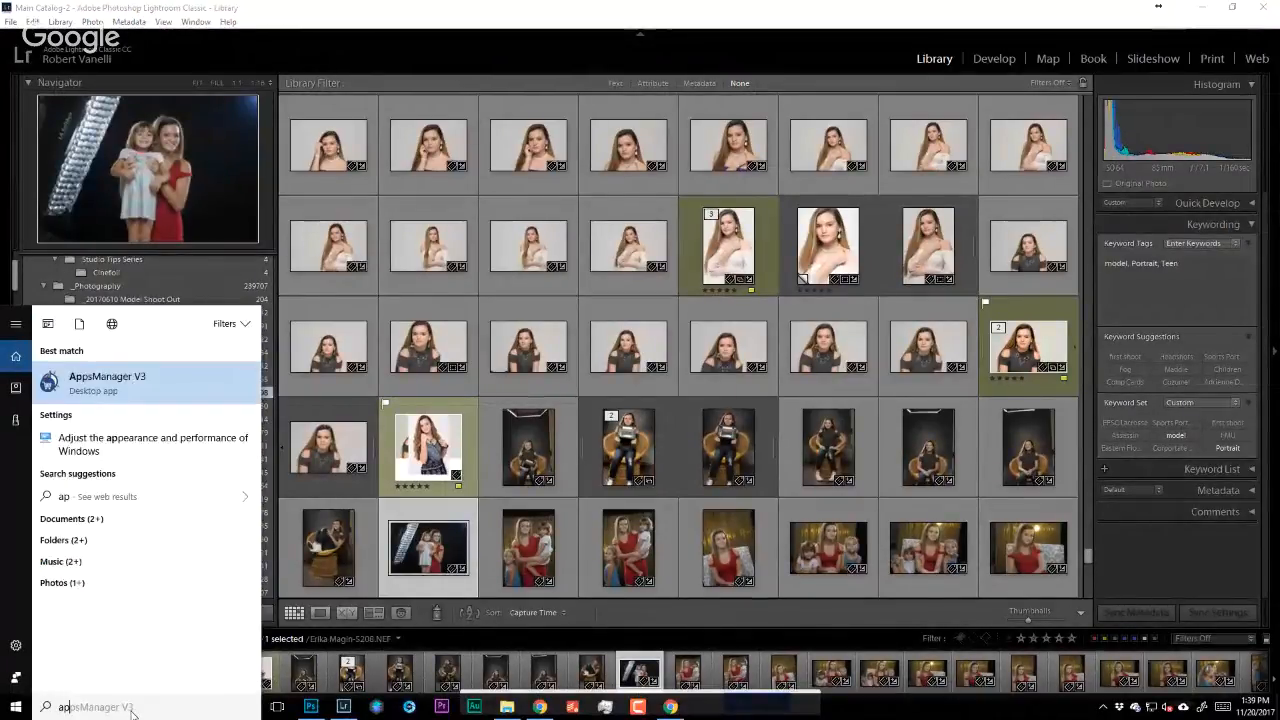
click(120, 374)
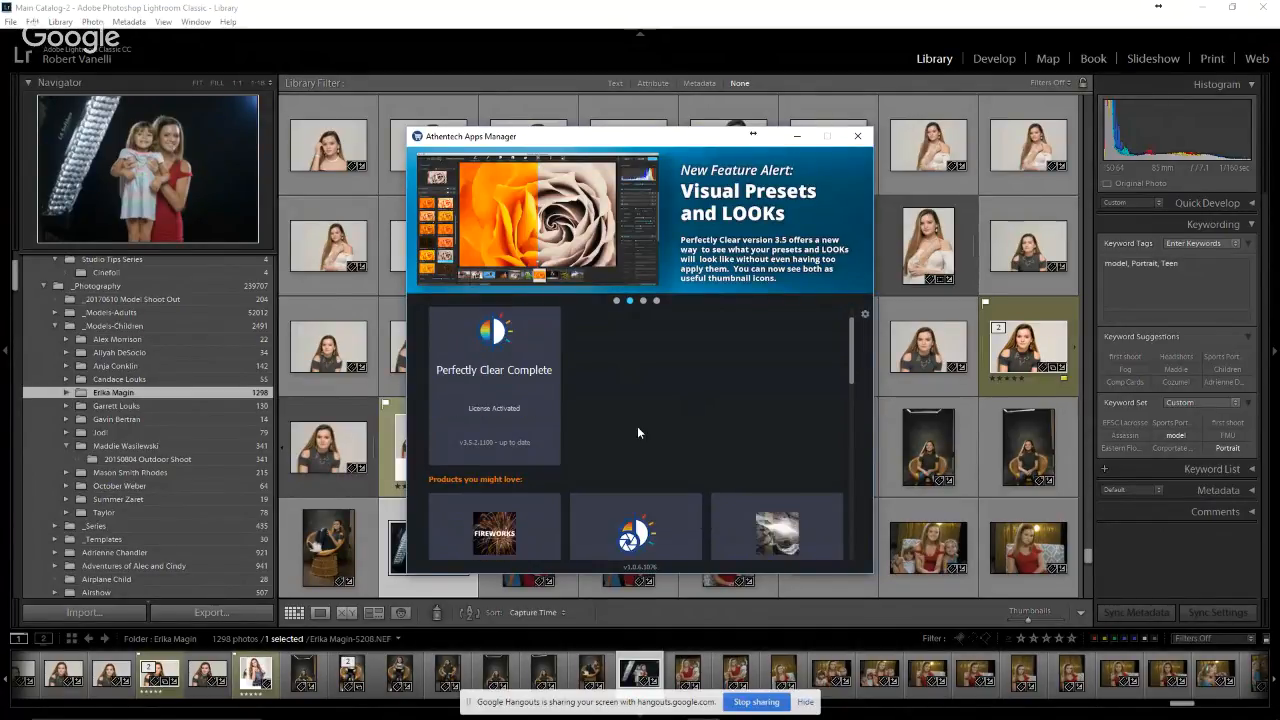
scroll(637, 432, down, 3)
scroll(637, 432, up, 2)
scroll(637, 432, up, 1)
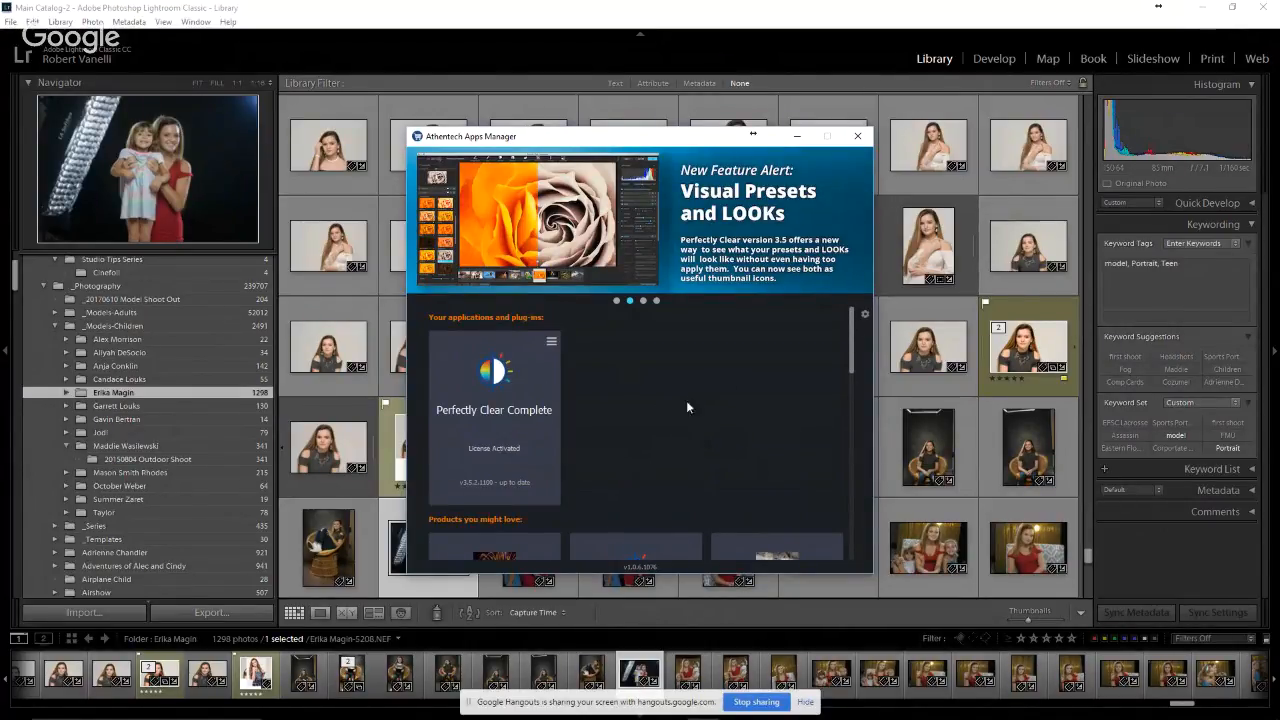
click(858, 137)
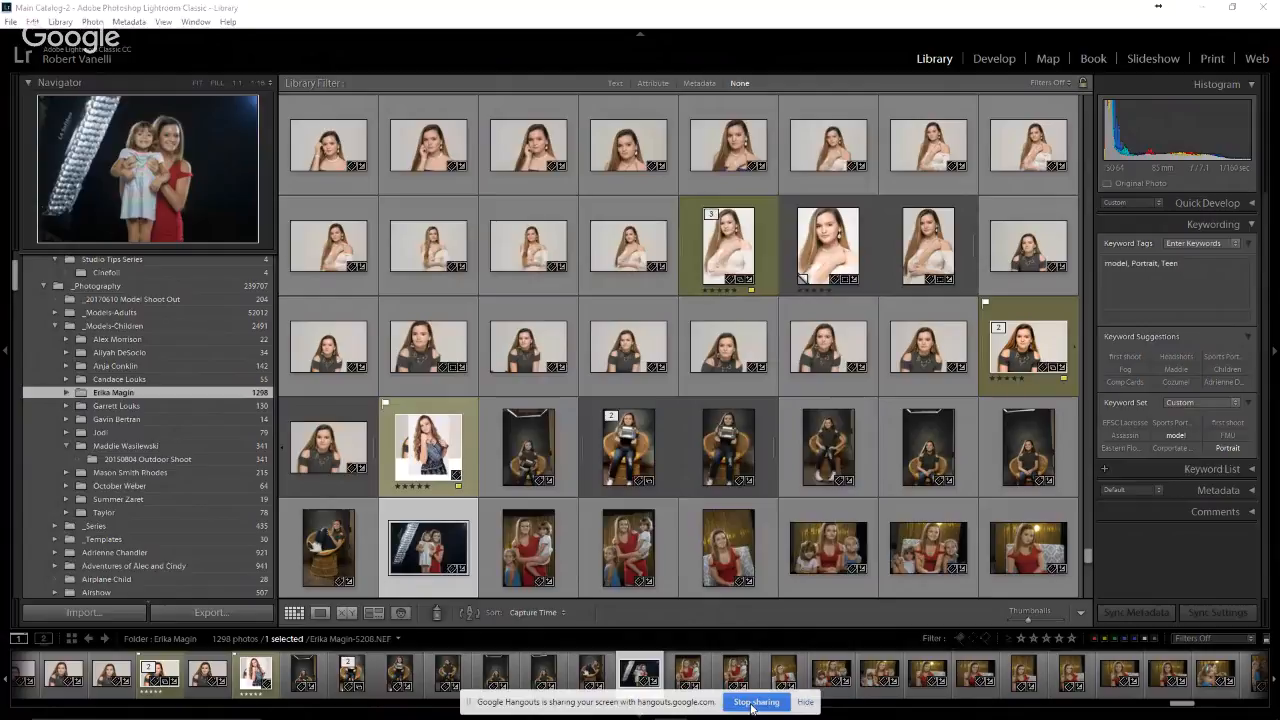
click(754, 702)
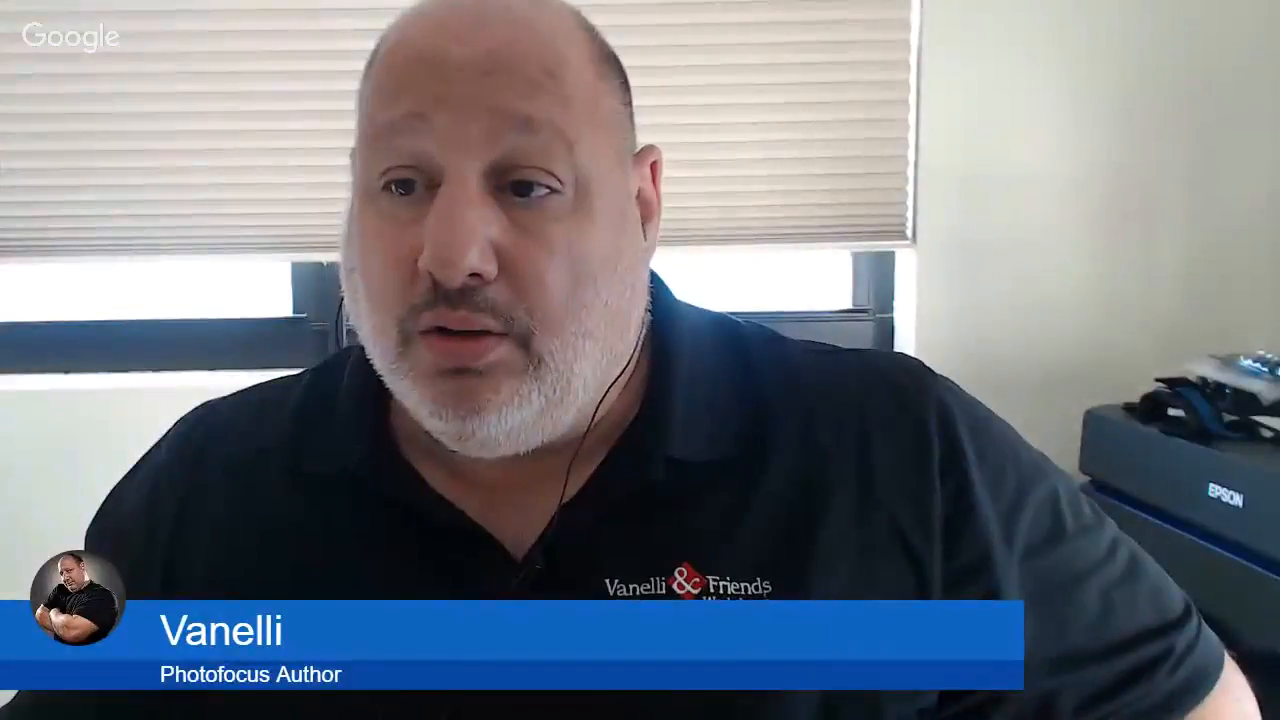